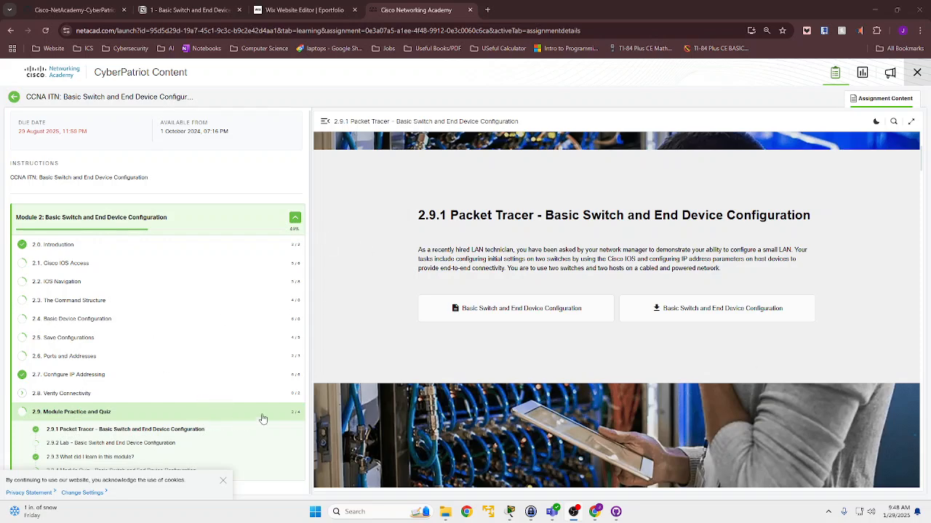
- Examine the 2.9.1 Packet Tracer - Basic Switch and End Device Configuration section and its task description in the course module
scroll(502, 324, up, 1)
scroll(473, 290, down, 3)
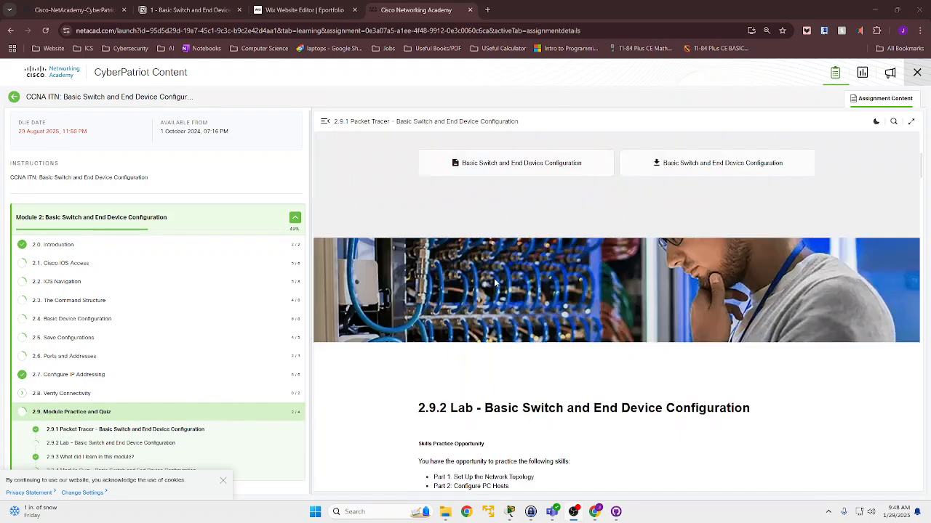
scroll(473, 291, up, 6)
drag(418, 312, 502, 313)
scroll(502, 313, down, 3)
scroll(477, 243, up, 2)
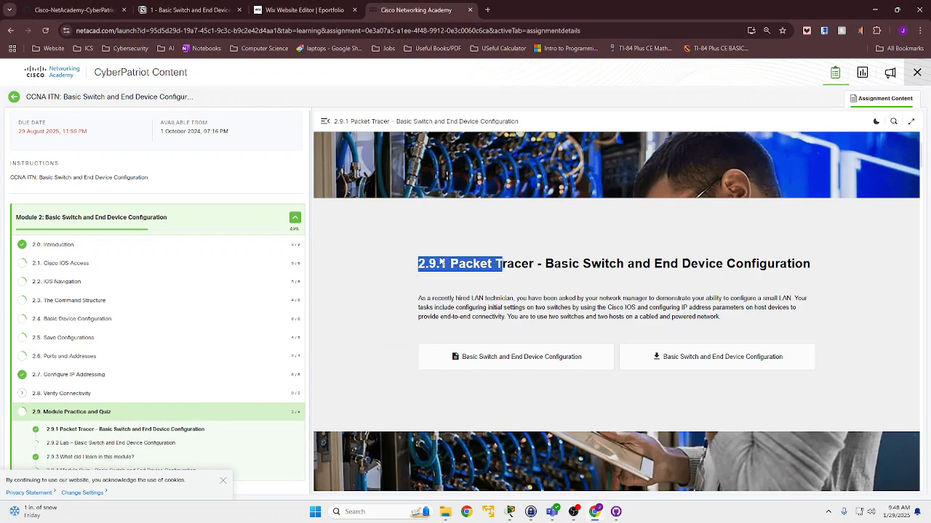
click(451, 262)
drag(499, 263, 669, 264)
click(497, 265)
drag(507, 264, 768, 264)
click(767, 264)
scroll(604, 288, down, 1)
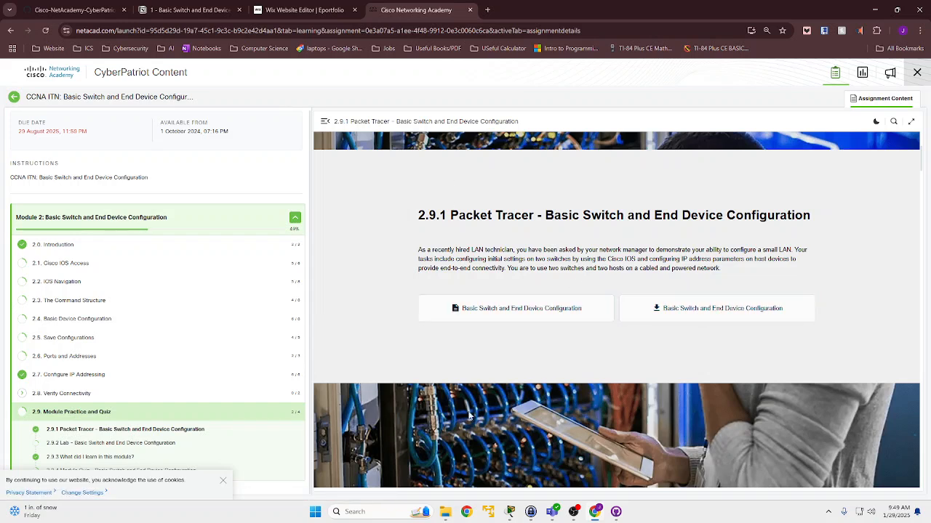
- Switch to Cisco Packet Tracer and look over the open activity's topology with User-01, User-02, ASw-1 and ASw-2
mouse_move(511, 512)
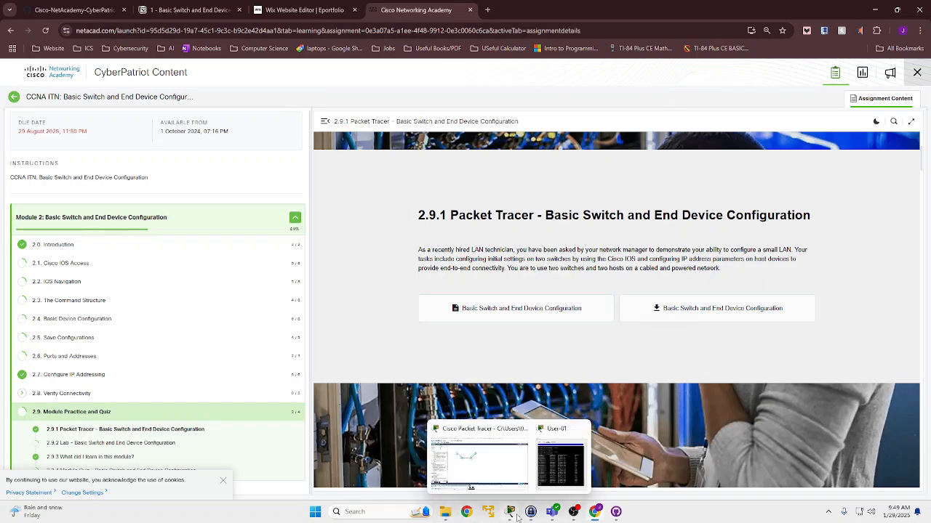
click(490, 481)
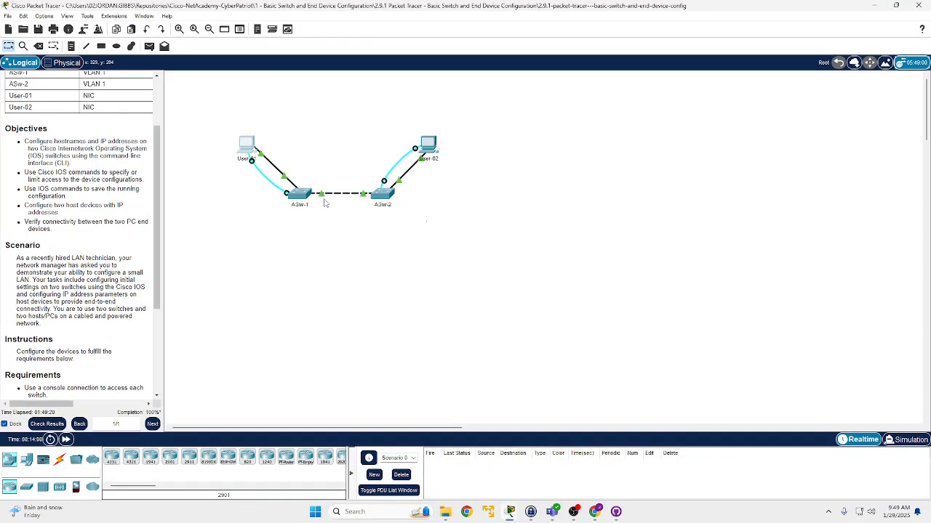
scroll(311, 224, down, 2)
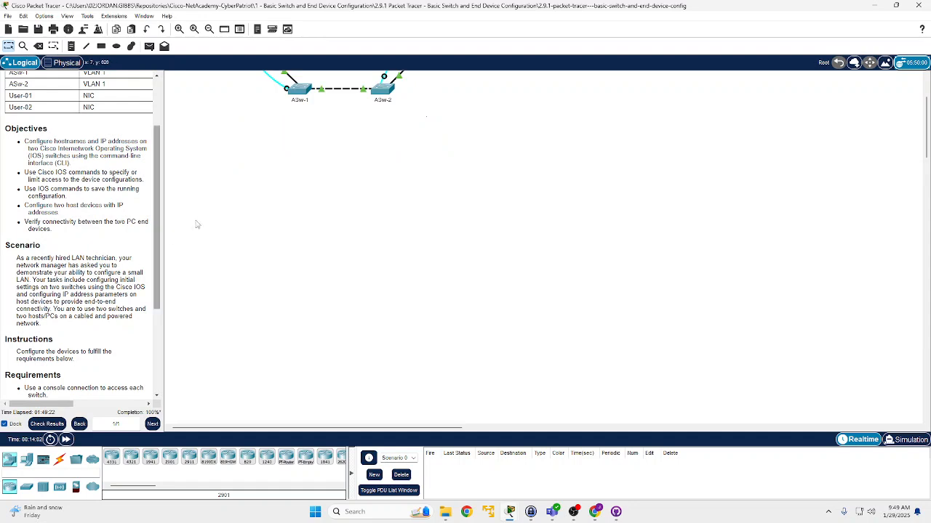
scroll(324, 232, up, 2)
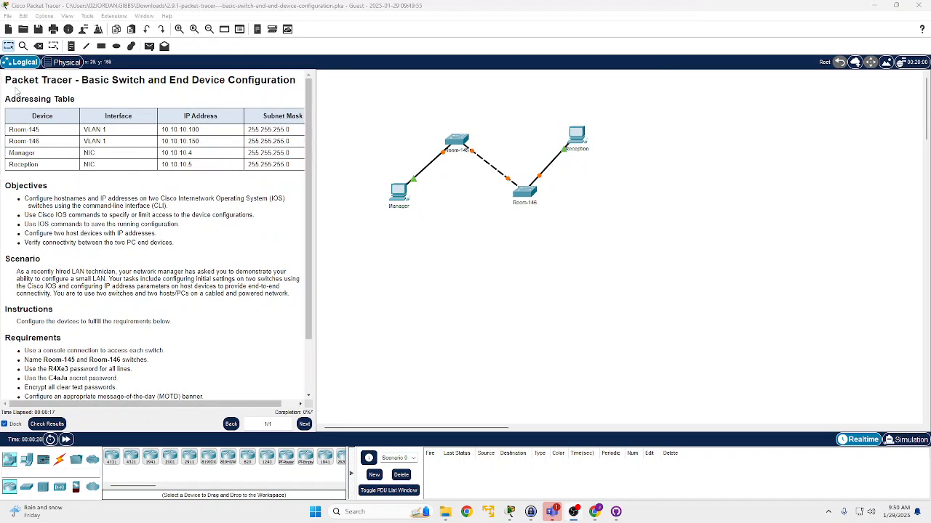
- Examine the addressing table and requirements for Room-145, Room-146, Manager and Reception in the activity instructions
drag(19, 118, 241, 175)
click(229, 177)
scroll(195, 182, down, 3)
scroll(183, 182, up, 3)
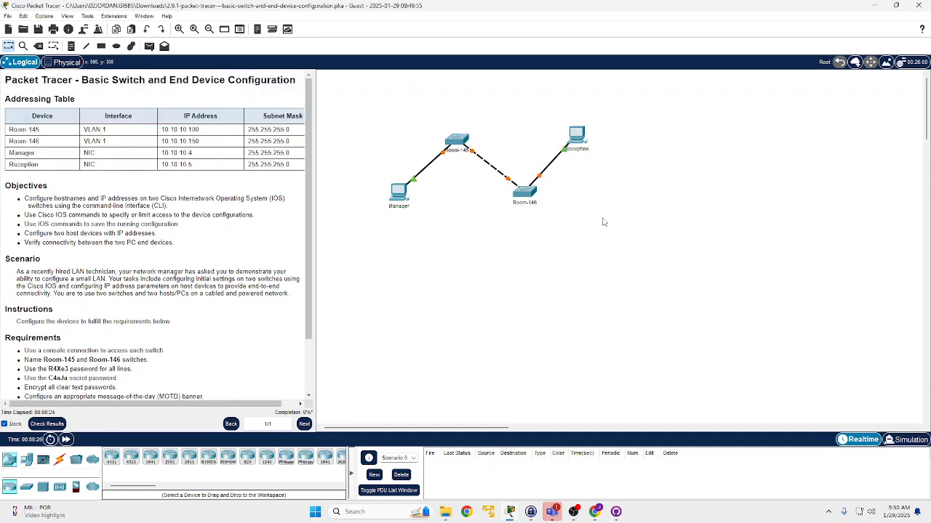
- Undock the activity instructions into a floating window, read through them, and dock them back beside the topology
click(5, 424)
drag(221, 15, 350, 107)
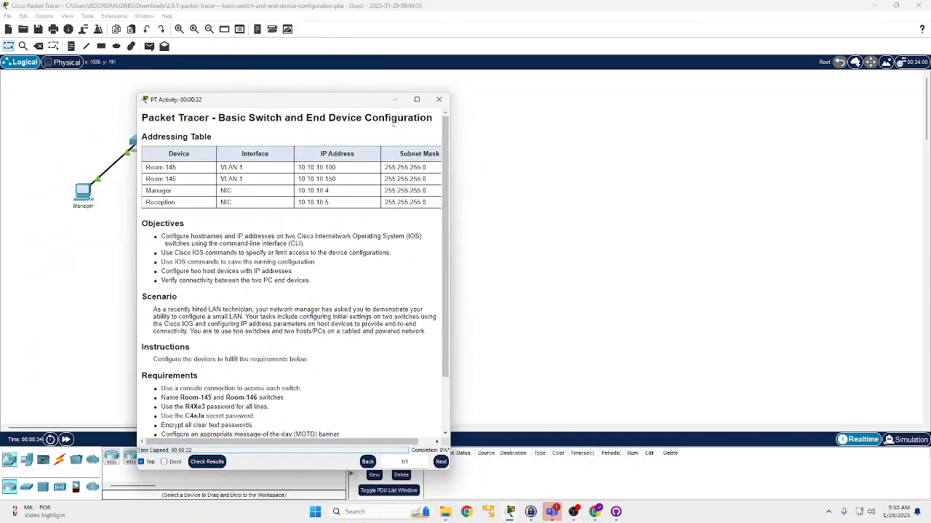
scroll(337, 167, down, 2)
scroll(191, 133, up, 2)
right_click(272, 137)
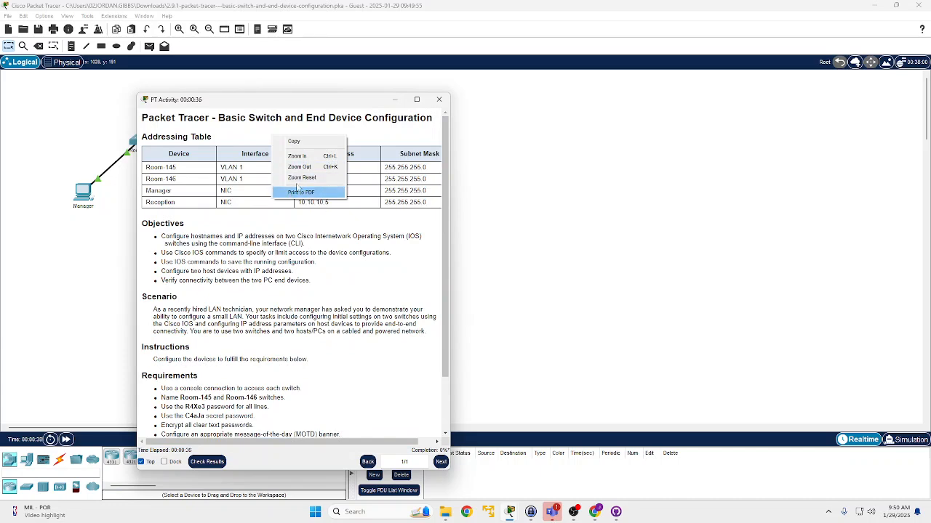
click(298, 222)
scroll(298, 222, down, 2)
scroll(329, 119, up, 2)
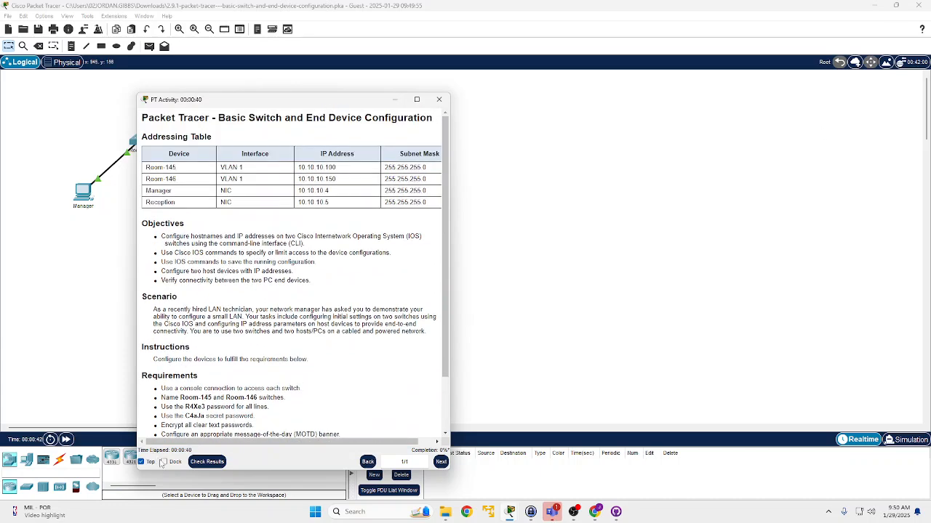
click(164, 462)
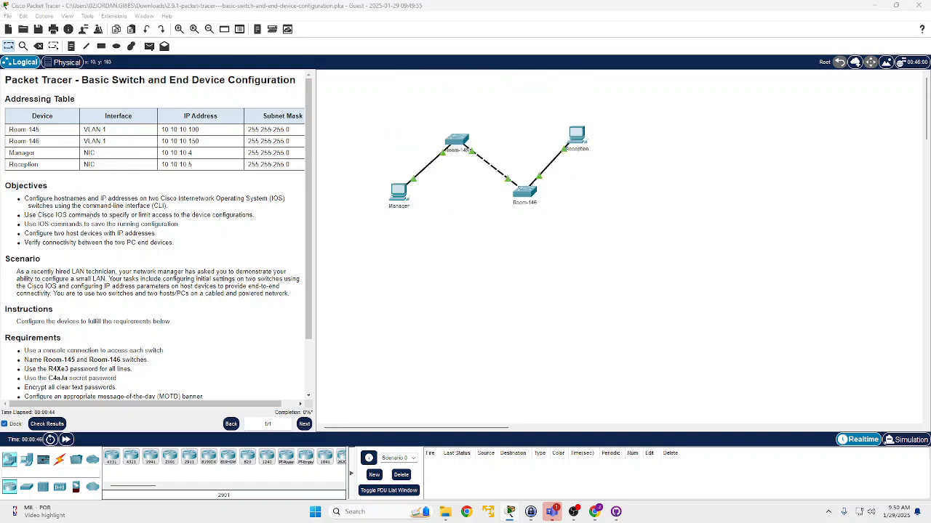
scroll(136, 215, down, 2)
scroll(143, 199, up, 2)
- Switch to Chrome and skim the Basic Switch and End Device Configuration notes in Notion, from the contents list to the basic commands
click(593, 512)
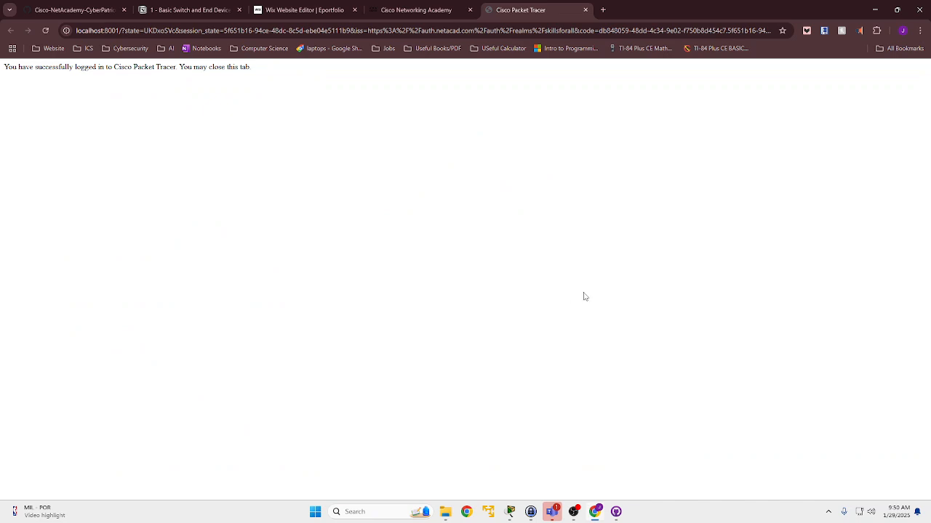
click(196, 9)
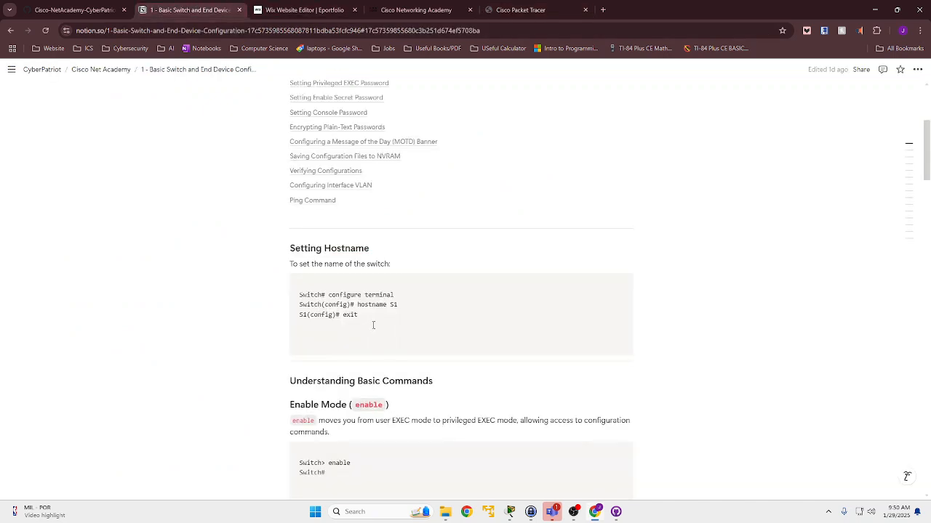
scroll(363, 276, up, 3)
scroll(436, 239, down, 2)
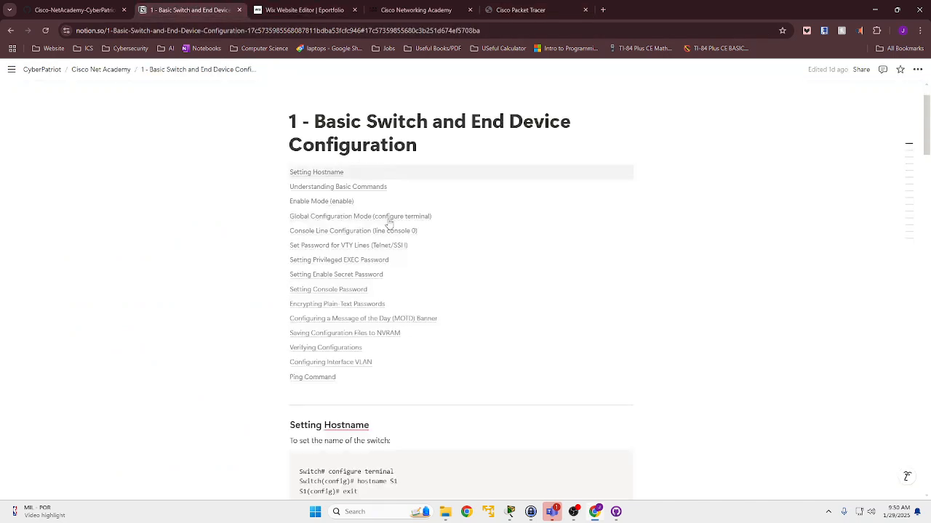
scroll(443, 246, down, 3)
scroll(462, 268, down, 2)
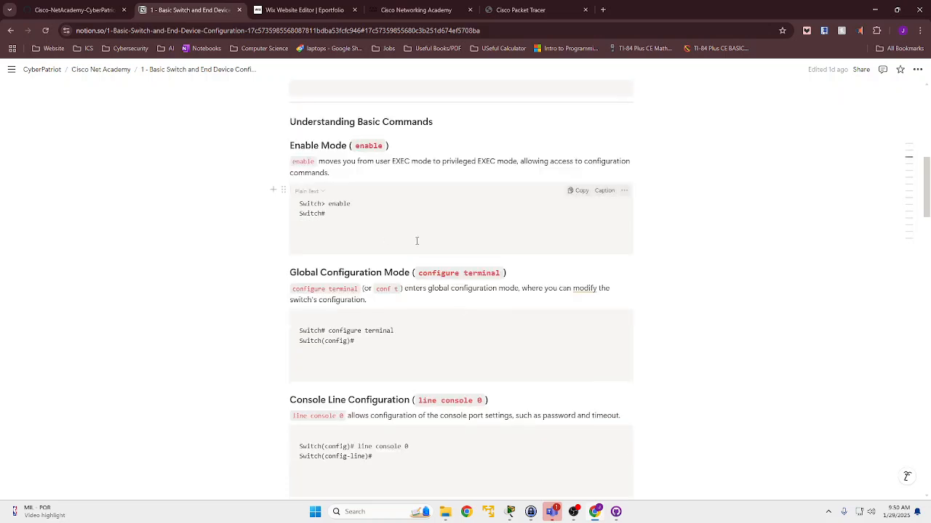
- Open section 2.5 Save Configurations in the Cisco Networking Academy course and skim its topics through 2.5.4 Capture Configuration to a Text File
click(434, 8)
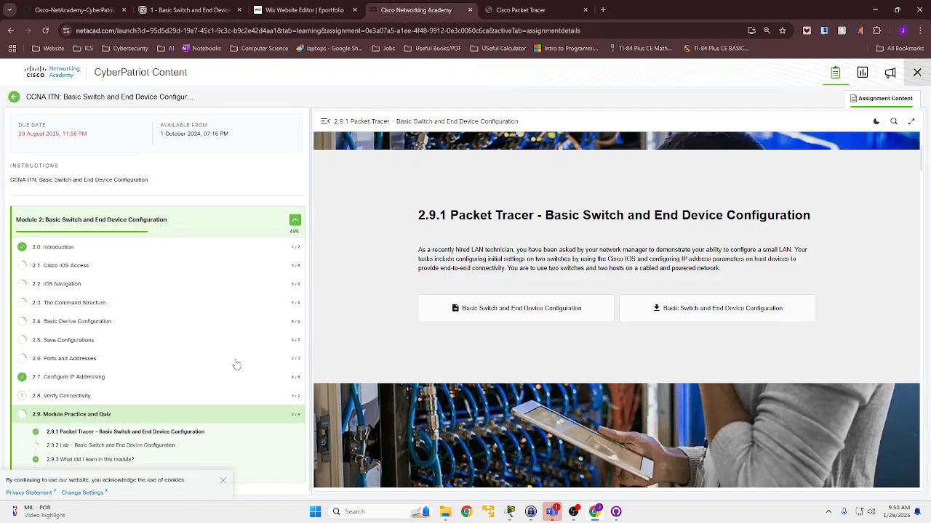
click(45, 337)
scroll(526, 340, down, 10)
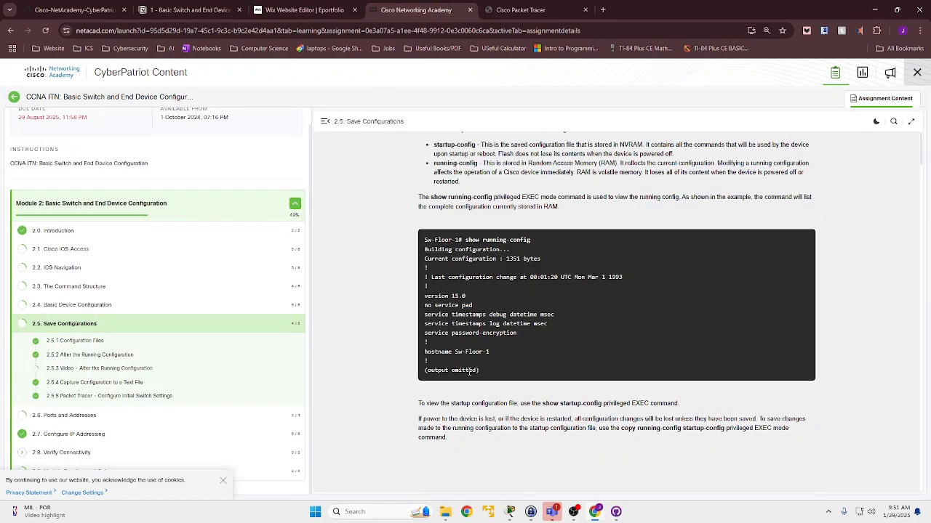
scroll(527, 340, down, 8)
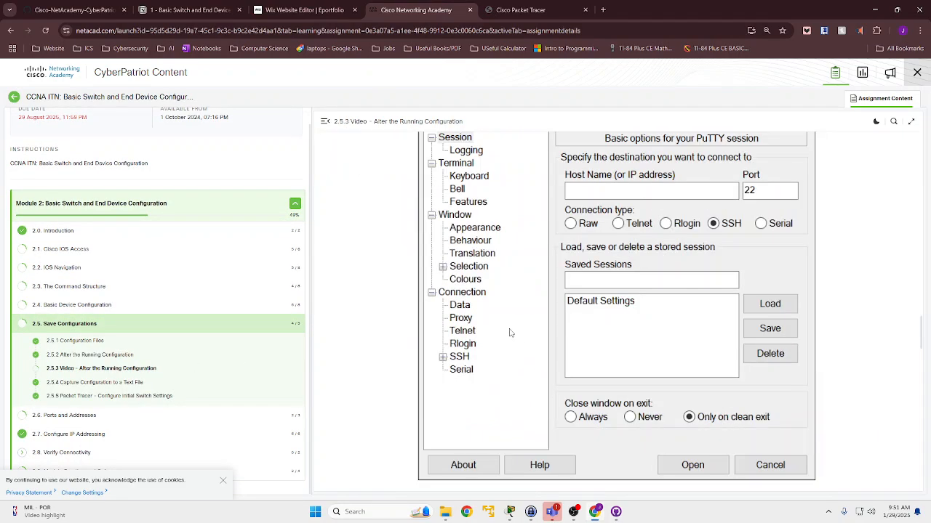
scroll(531, 309, up, 15)
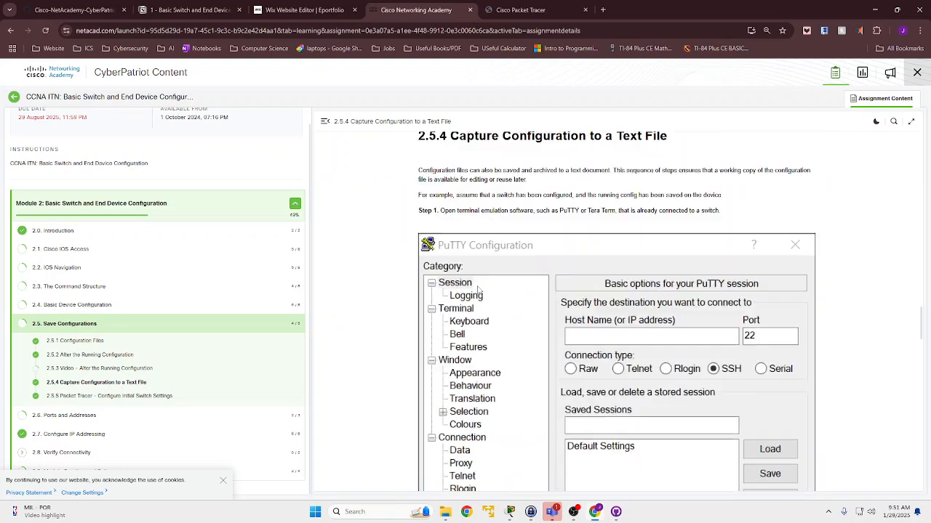
scroll(495, 352, down, 20)
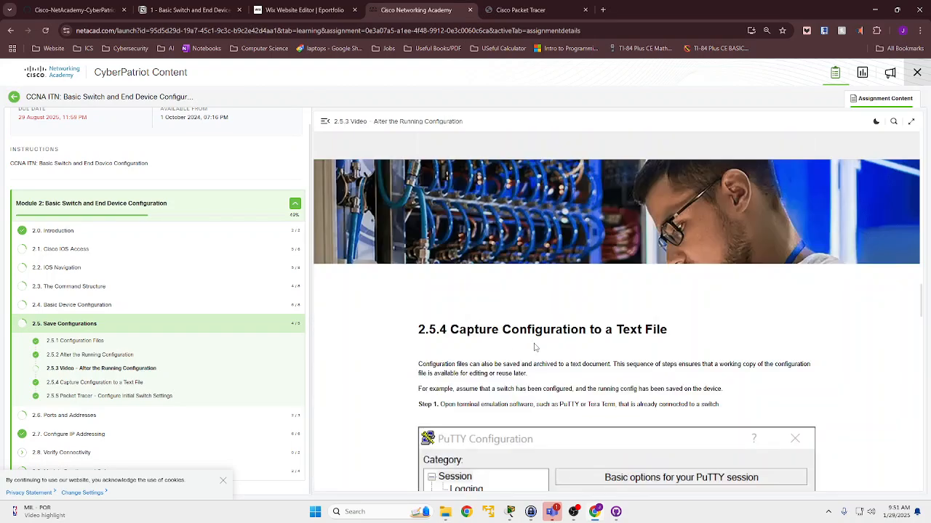
scroll(535, 349, down, 5)
scroll(534, 349, up, 5)
- Return to the Notion configuration notes and review the linked contents list at the start of the page
click(175, 6)
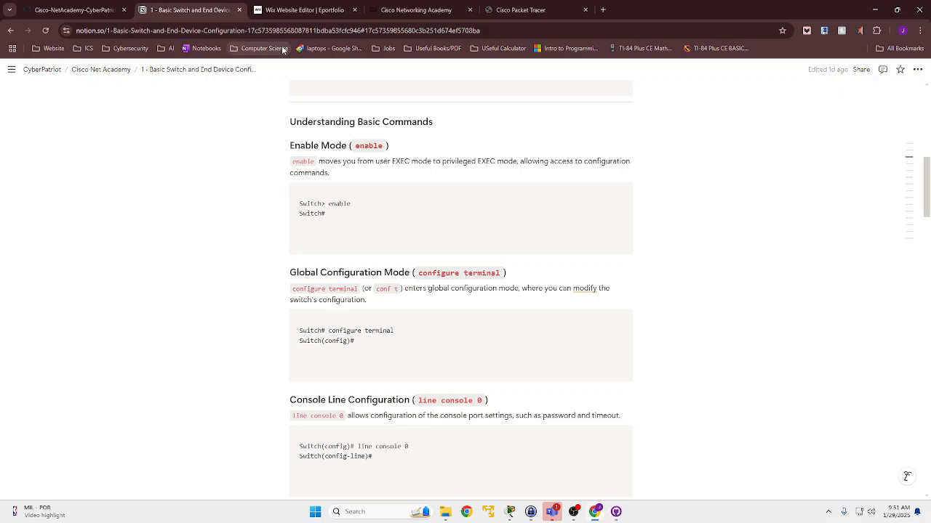
scroll(487, 208, up, 10)
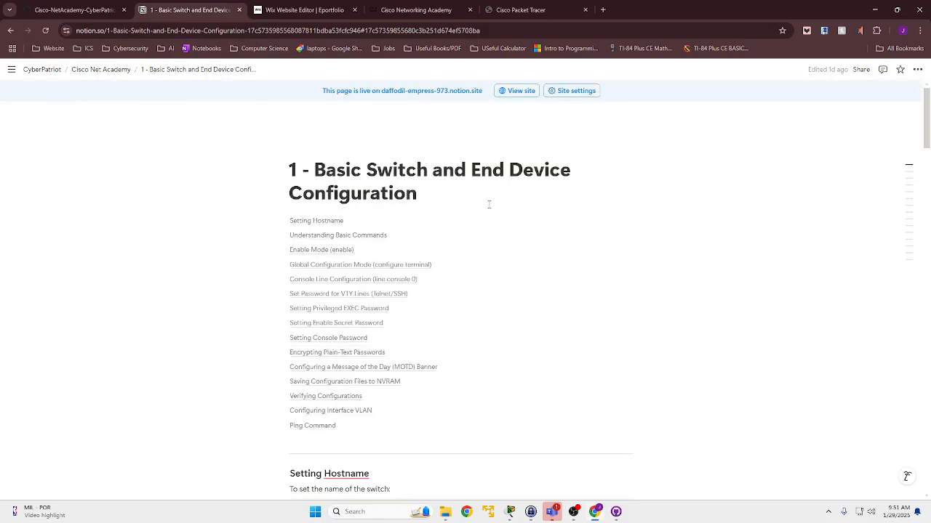
scroll(488, 205, down, 7)
scroll(427, 179, up, 6)
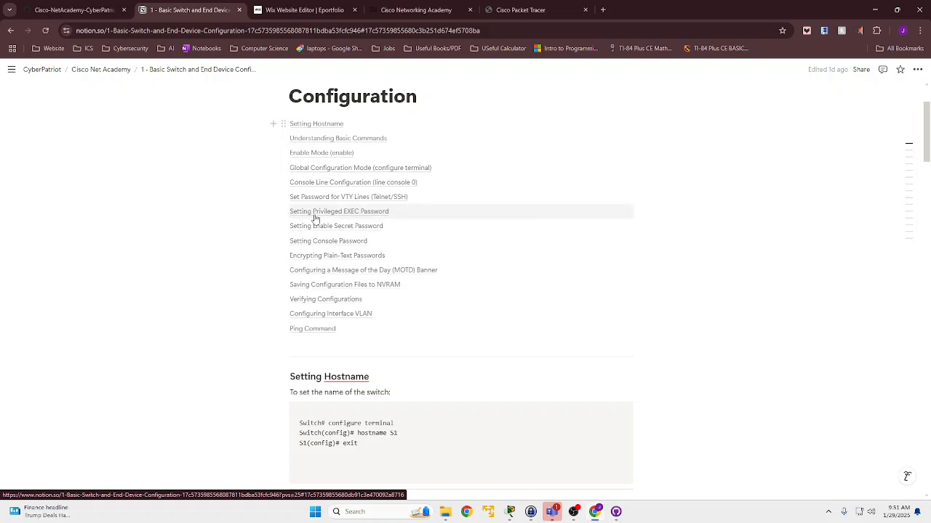
- Jump to the Setting Privileged EXEC Password section of the notes and examine its commands
click(364, 211)
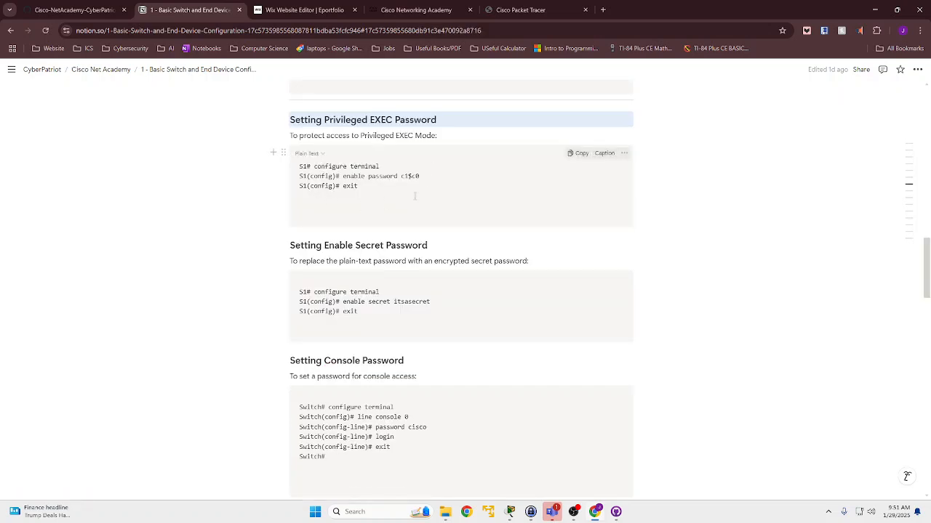
click(369, 192)
click(401, 187)
scroll(439, 188, up, 1)
scroll(436, 188, down, 1)
click(322, 119)
click(437, 120)
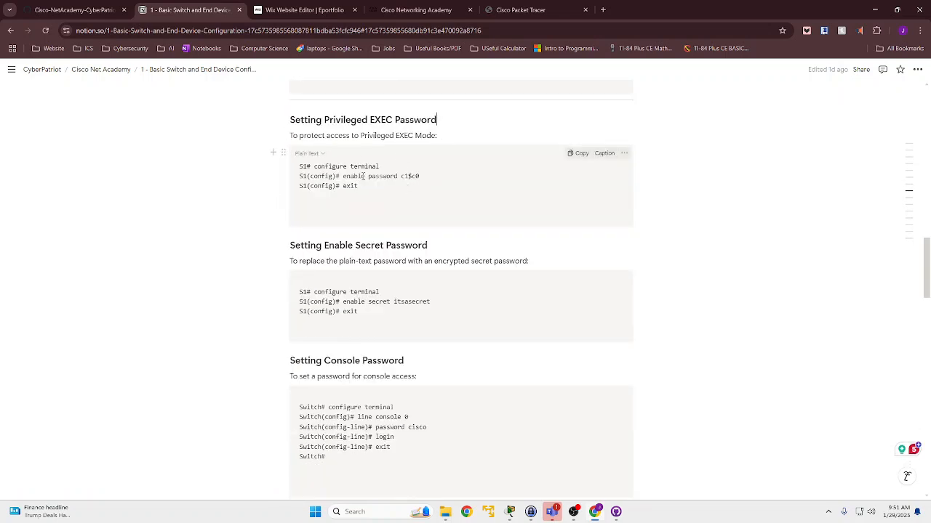
- Compare the command examples for the enable secret, console, privileged EXEC and VTY line passwords in the notes
scroll(364, 175, down, 1)
click(376, 265)
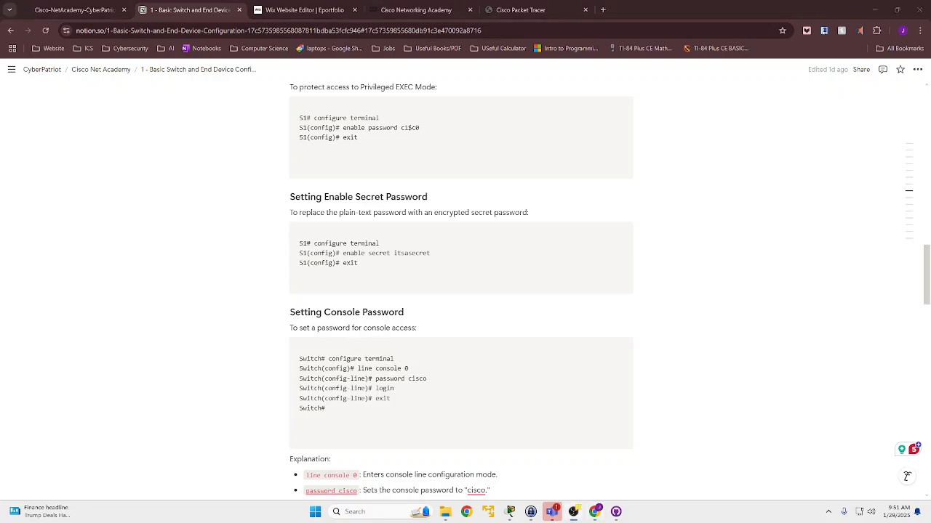
scroll(227, 307, up, 2)
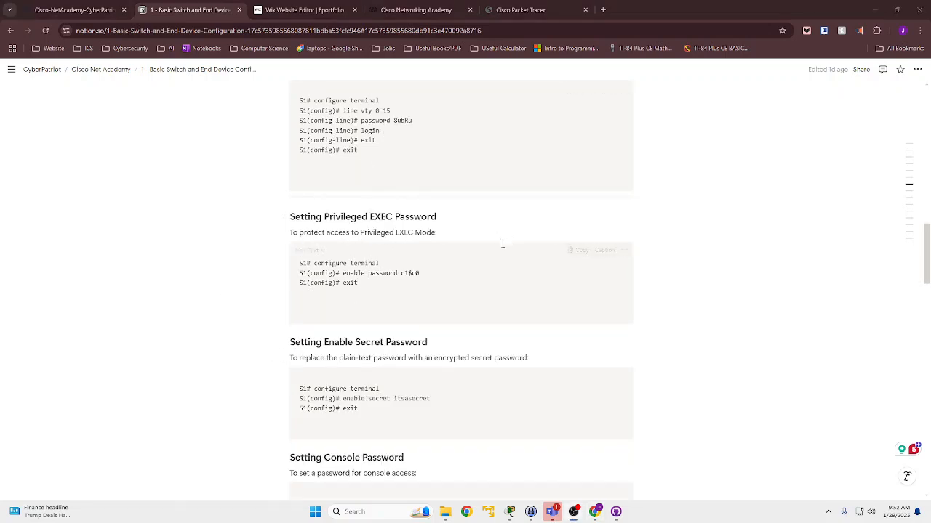
scroll(346, 347, down, 1)
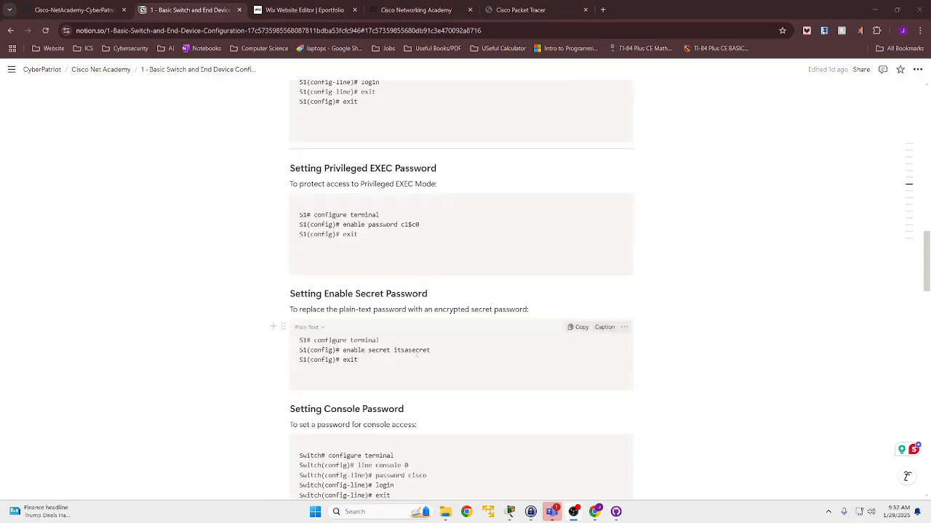
scroll(439, 345, up, 1)
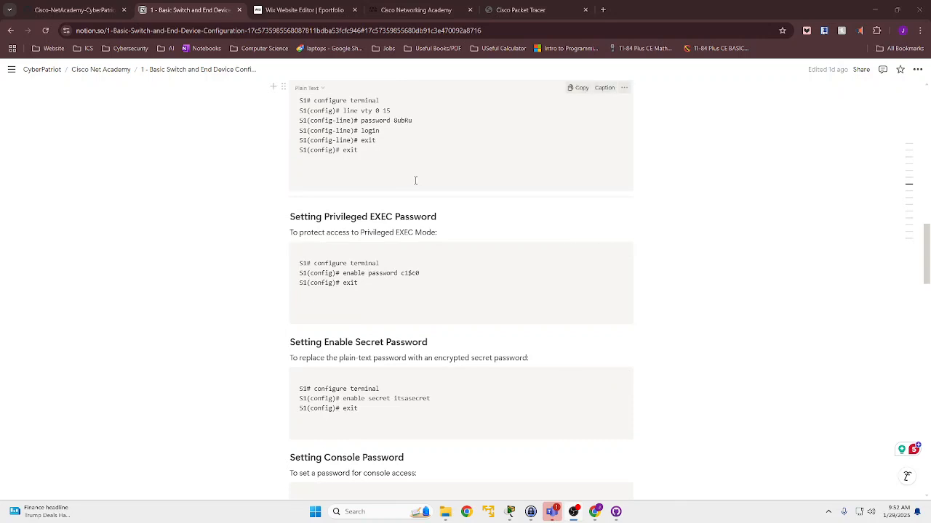
scroll(420, 224, down, 1)
scroll(463, 279, up, 9)
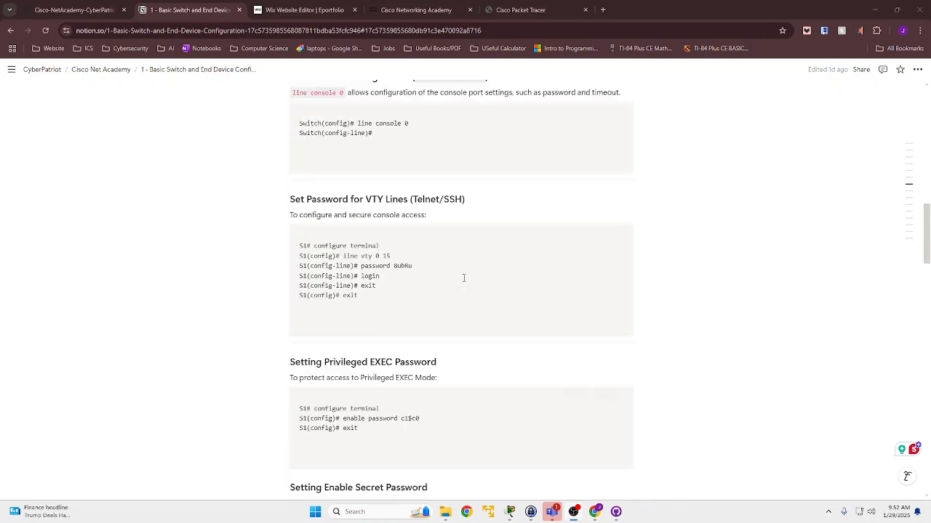
- Go back to the notes' contents list and review the remaining topics, from encrypting plain-text passwords to the ping command
scroll(463, 278, up, 14)
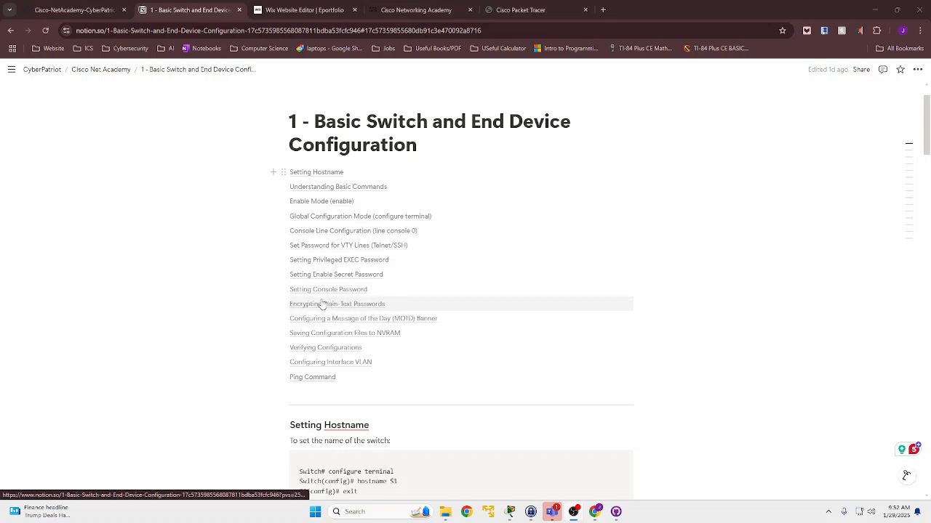
scroll(338, 302, down, 5)
scroll(351, 298, up, 3)
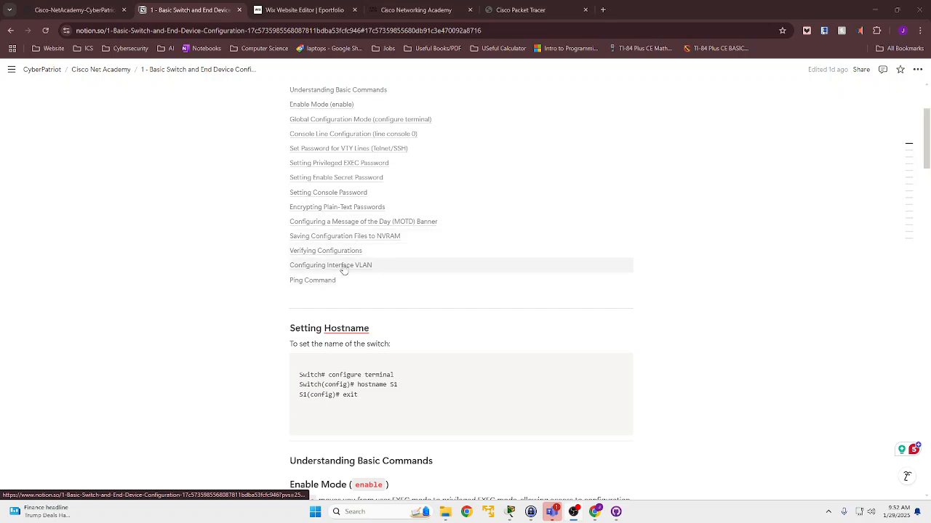
scroll(364, 247, up, 2)
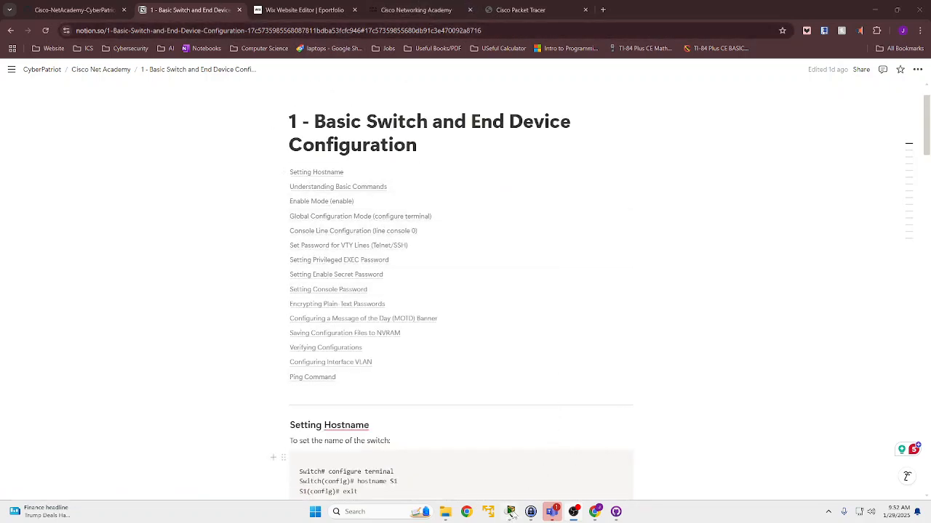
- Switch to KeePass, check the 2.9.1 Cisco Lab password entries, and return to the Notion notes
click(531, 512)
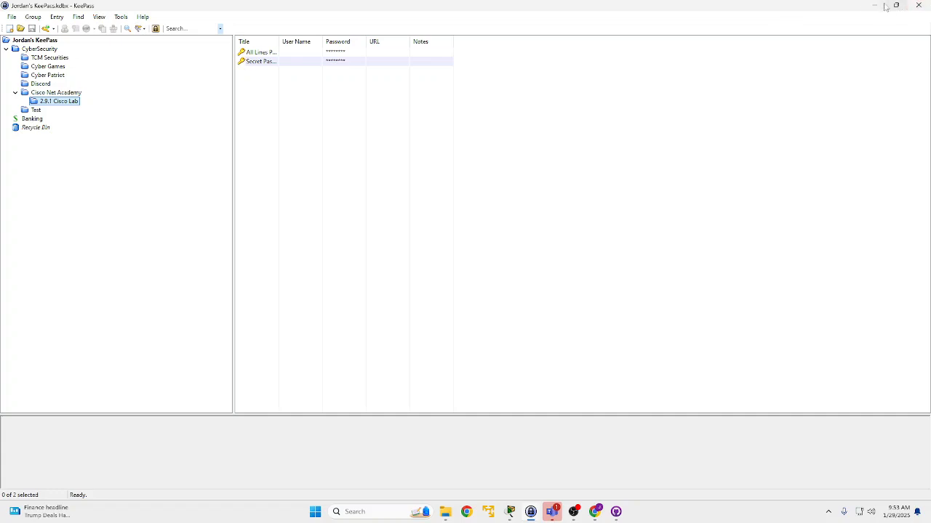
click(874, 6)
scroll(455, 270, down, 2)
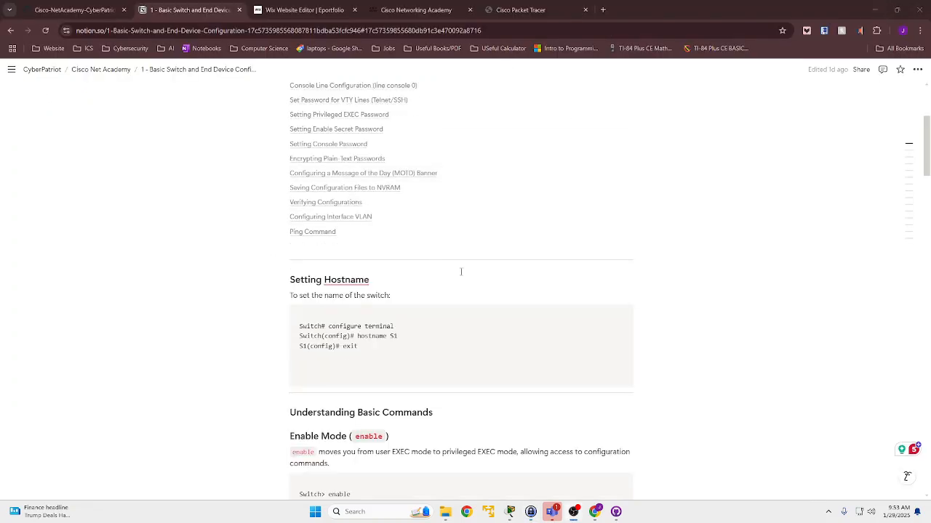
- Switch to Packet Tracer and read the activity's objectives and scenario
click(510, 511)
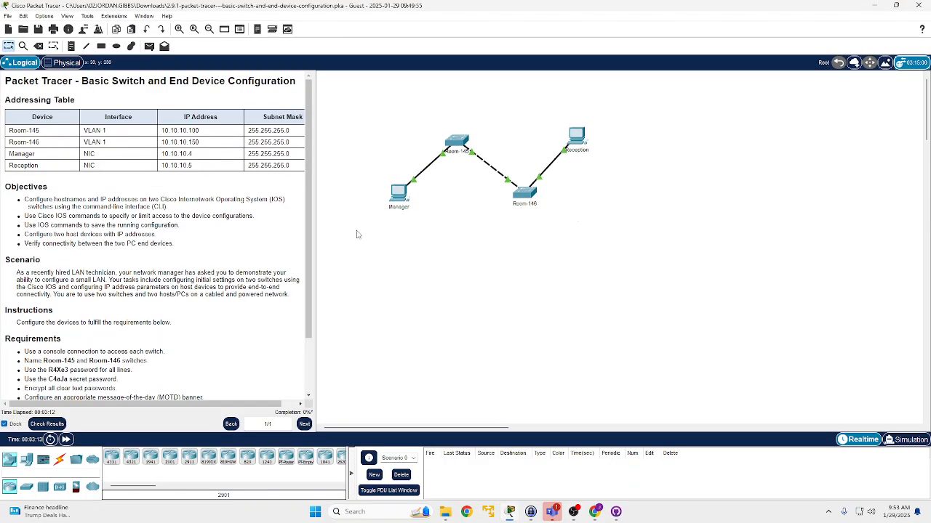
scroll(85, 245, down, 1)
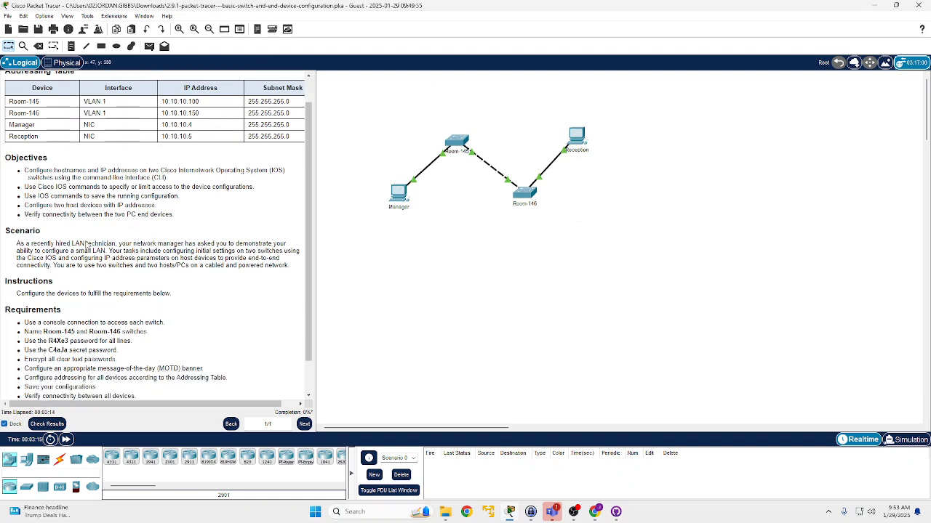
scroll(86, 245, down, 1)
drag(9, 190, 100, 216)
click(248, 226)
drag(288, 228, 175, 209)
click(175, 208)
drag(10, 214, 174, 238)
click(192, 224)
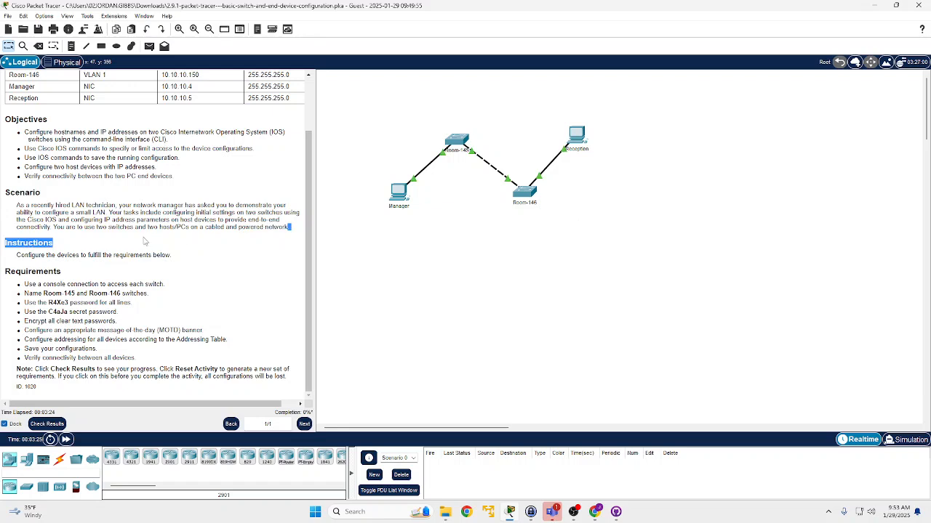
click(97, 250)
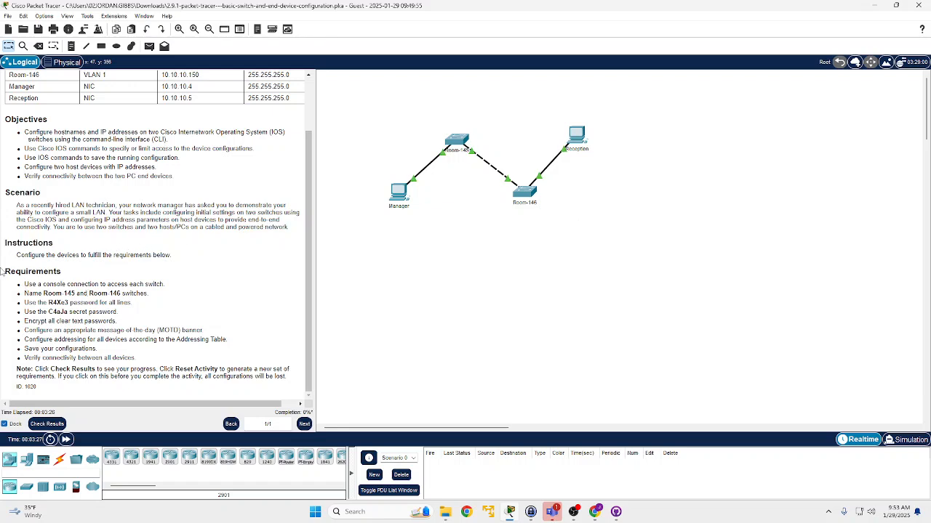
- Review the Instructions and Requirements sections, focusing on the console connection needed to access each switch
drag(7, 243, 70, 246)
click(71, 256)
click(61, 274)
drag(10, 273, 57, 283)
click(156, 285)
click(39, 285)
click(166, 288)
click(57, 284)
- Connect a console cable from the Manager PC's RS 232 port to the Room-145 switch's console port
click(60, 459)
click(132, 463)
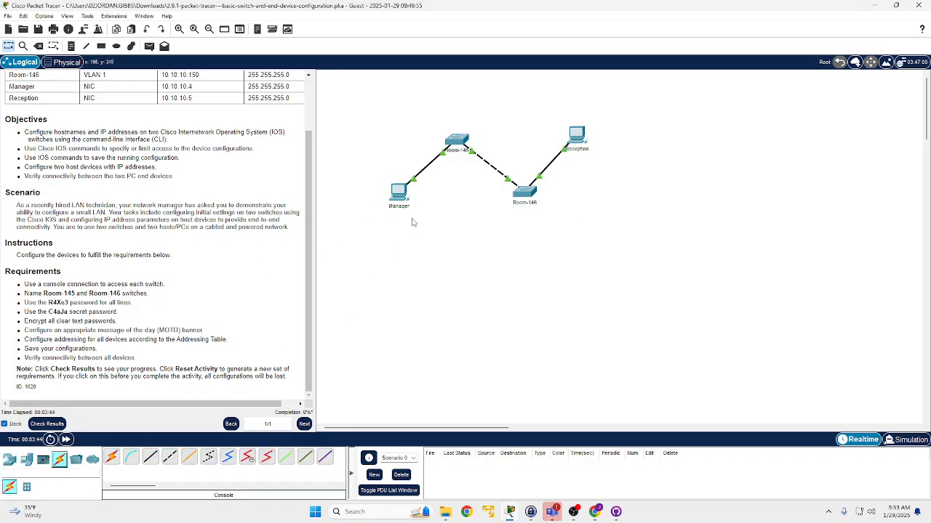
click(458, 141)
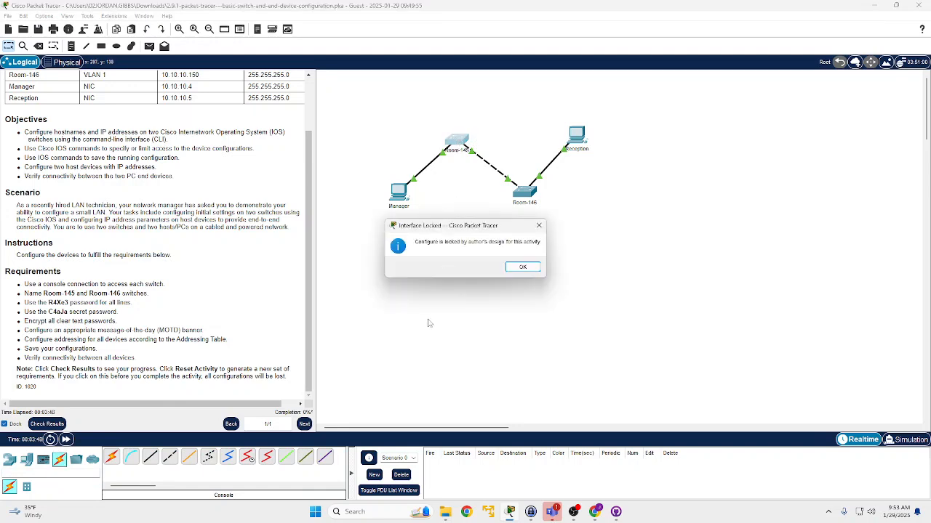
click(522, 267)
click(130, 458)
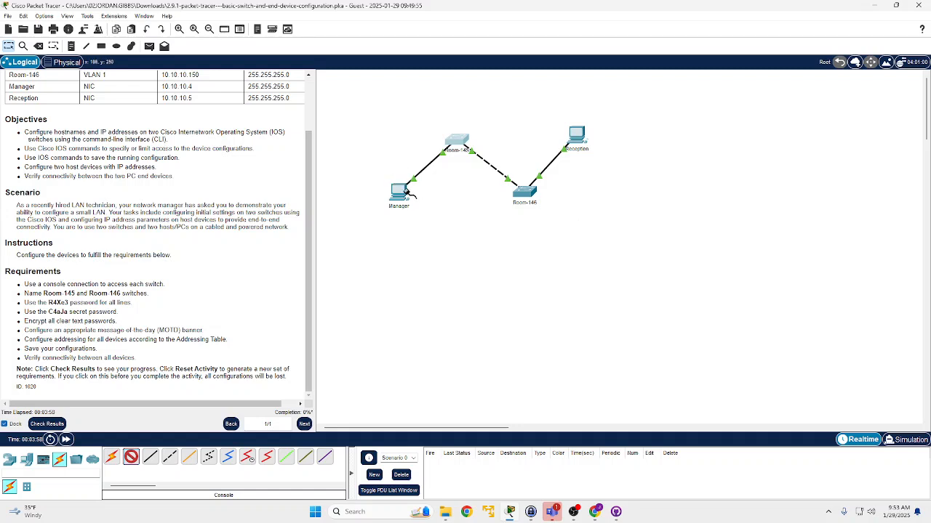
click(402, 192)
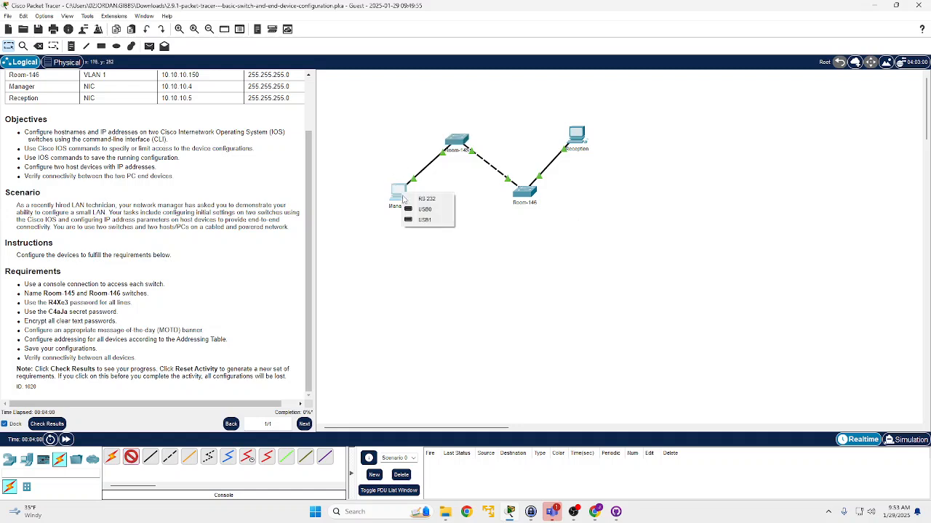
click(425, 198)
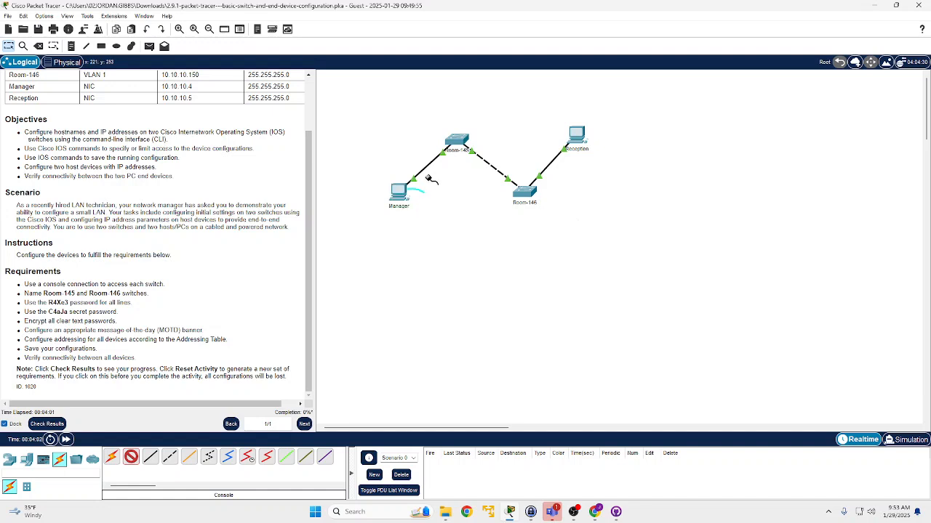
click(461, 138)
click(484, 143)
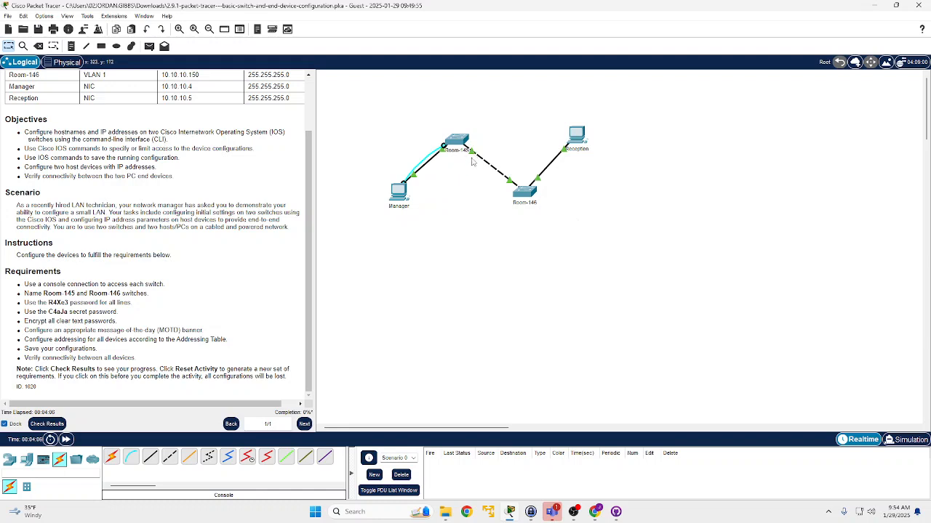
- Open the Manager PC's desktop applications and reread the requirements list, including configuring addressing for all devices
scroll(116, 276, up, 1)
scroll(116, 277, down, 1)
click(399, 192)
click(405, 129)
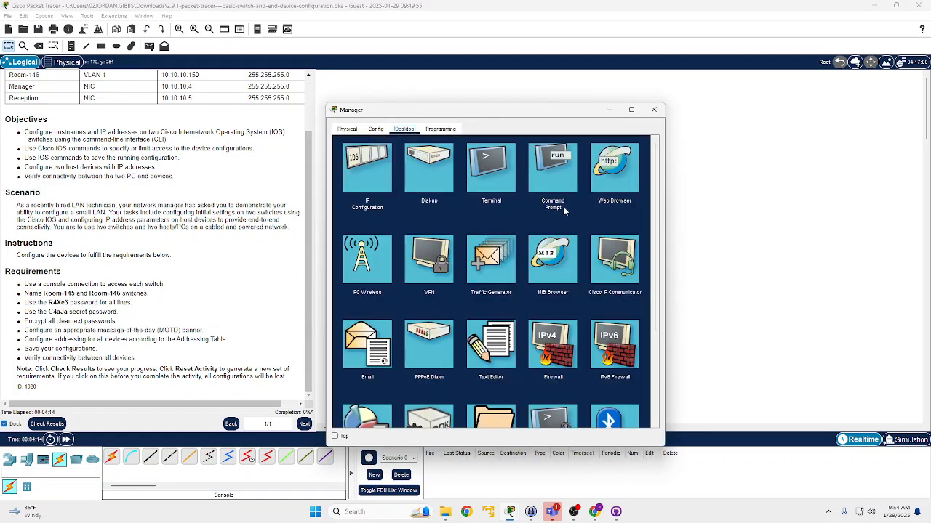
scroll(147, 271, up, 2)
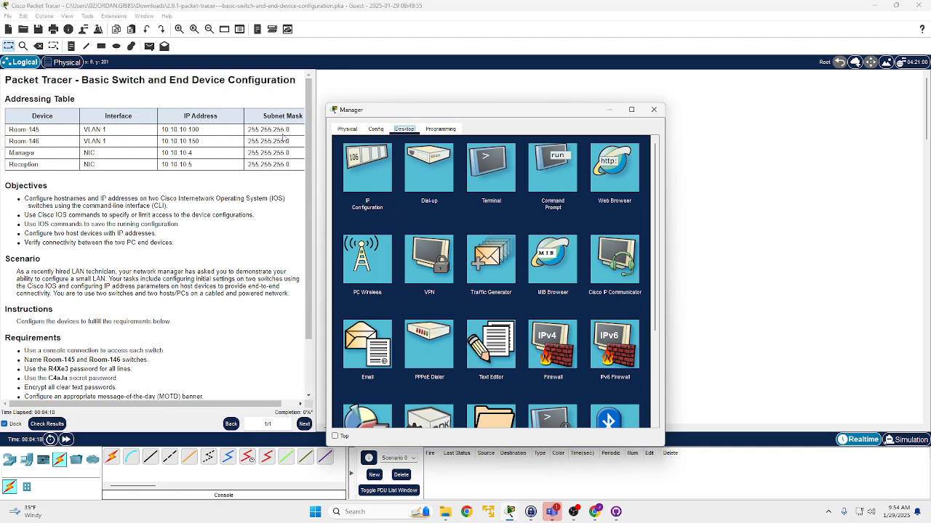
scroll(177, 161, down, 3)
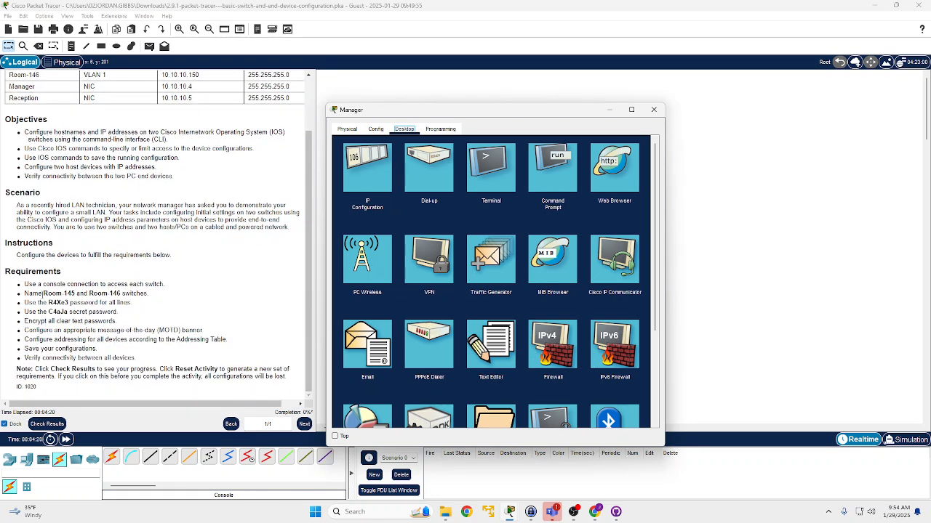
scroll(127, 268, up, 3)
scroll(125, 151, down, 3)
drag(31, 287, 159, 355)
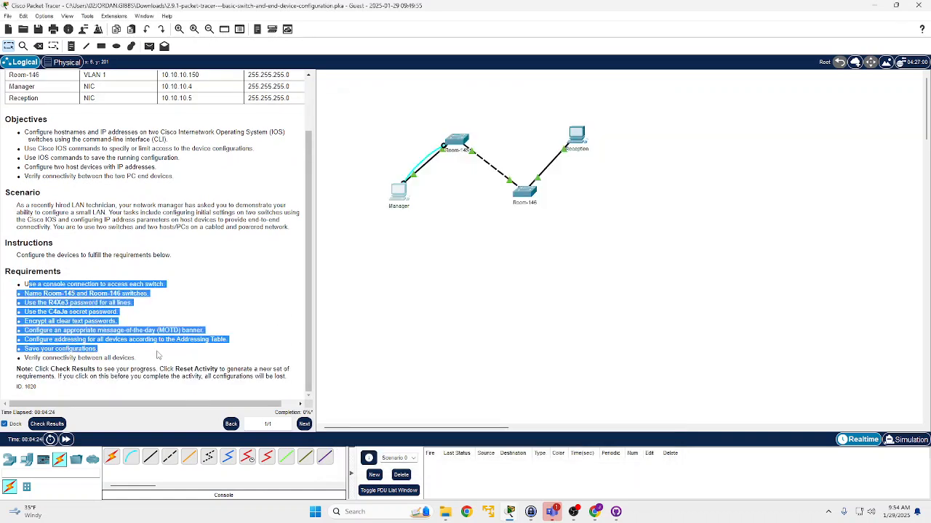
click(157, 354)
drag(35, 339, 89, 339)
- Give the Manager PC the static IPv4 address 10.10.10.4 and subnet mask 255.255.255.0 from the Addressing Table
click(397, 195)
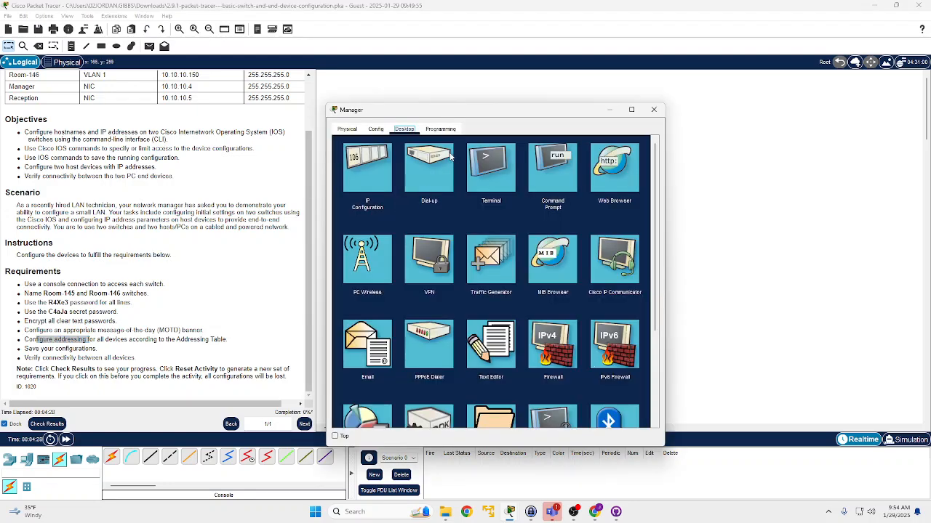
click(367, 171)
scroll(19, 164, up, 3)
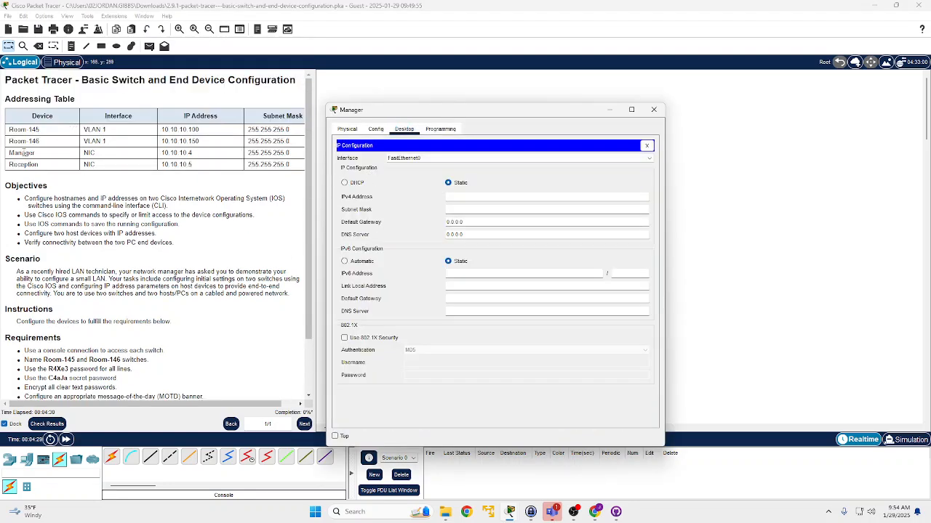
drag(12, 155, 142, 153)
click(129, 155)
click(189, 152)
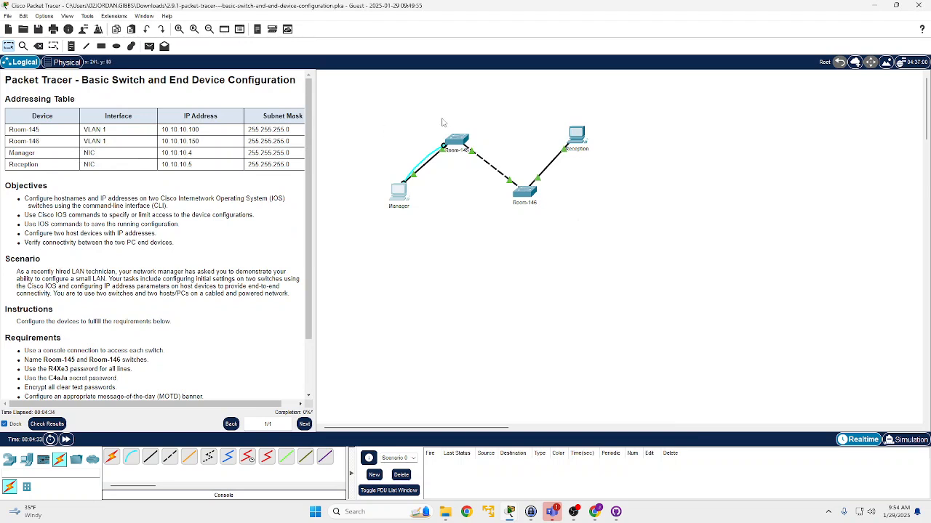
click(396, 193)
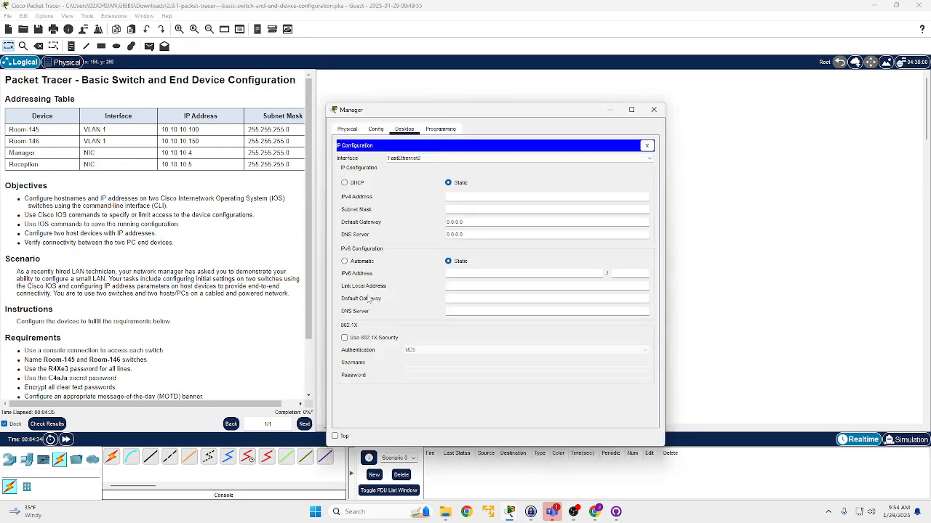
click(498, 194)
click(519, 209)
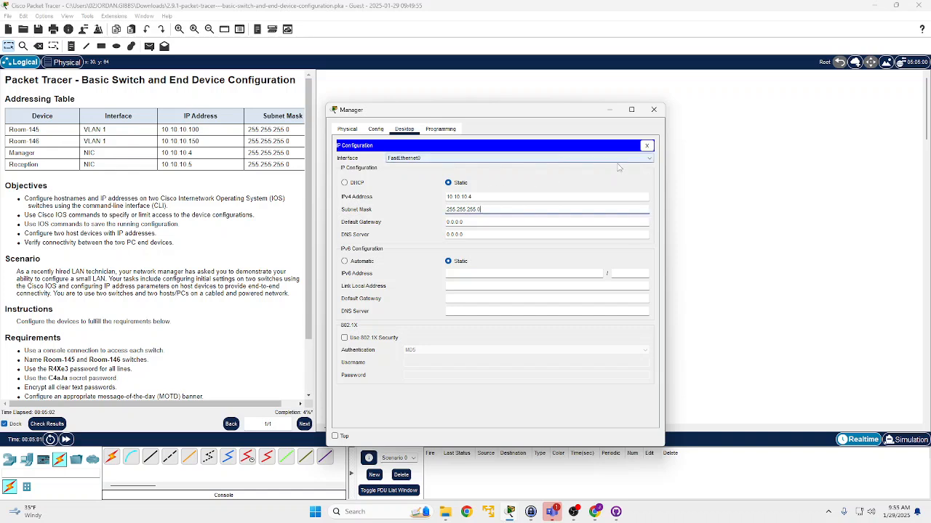
- Double-check the Manager PC's IPv4 address and subnet mask, and close its IP configuration
click(461, 209)
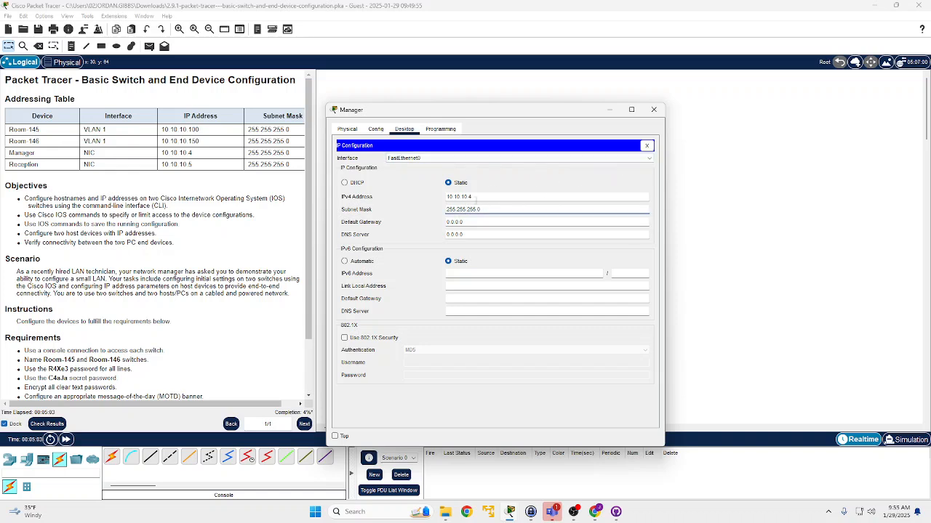
click(469, 197)
drag(447, 197, 467, 197)
click(466, 197)
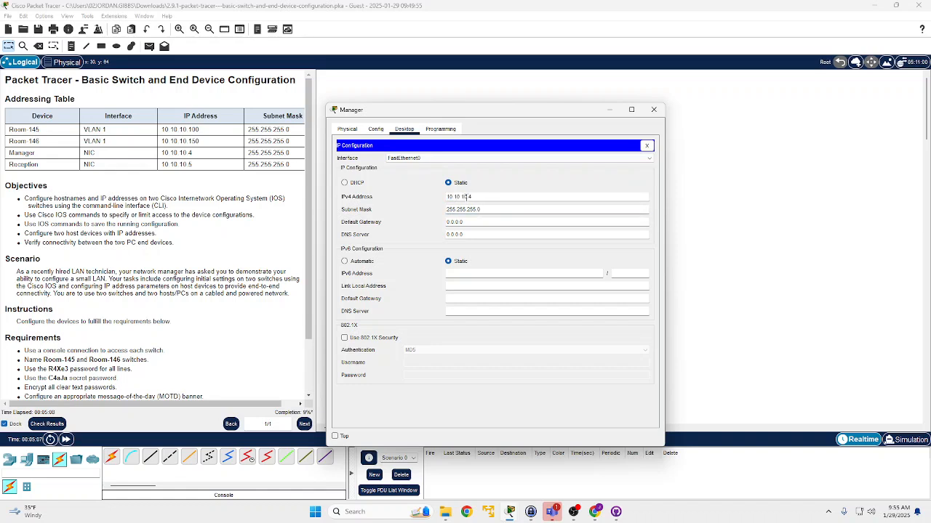
click(474, 209)
drag(477, 209, 463, 209)
click(462, 209)
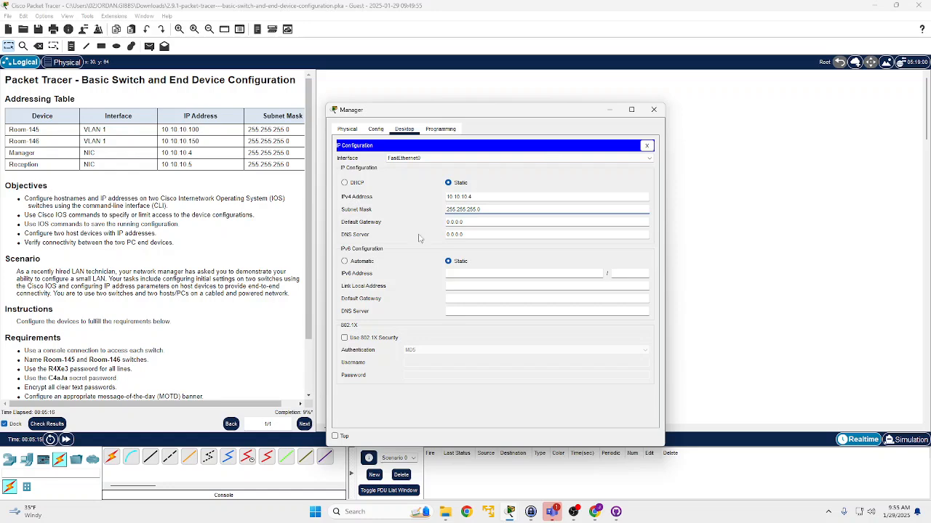
click(646, 146)
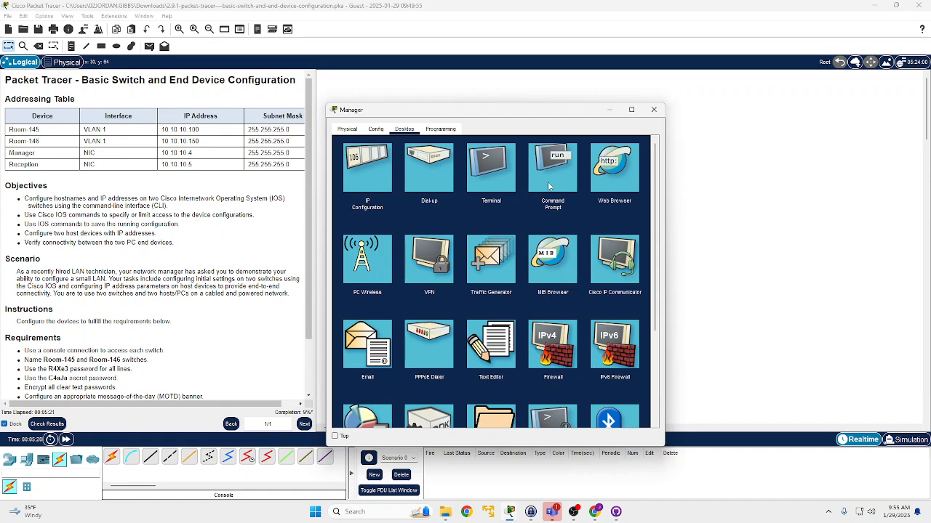
- Open a terminal connection on the Manager PC using the default port settings of 9600 bits per second and 8 data bits
click(490, 166)
drag(500, 111, 556, 146)
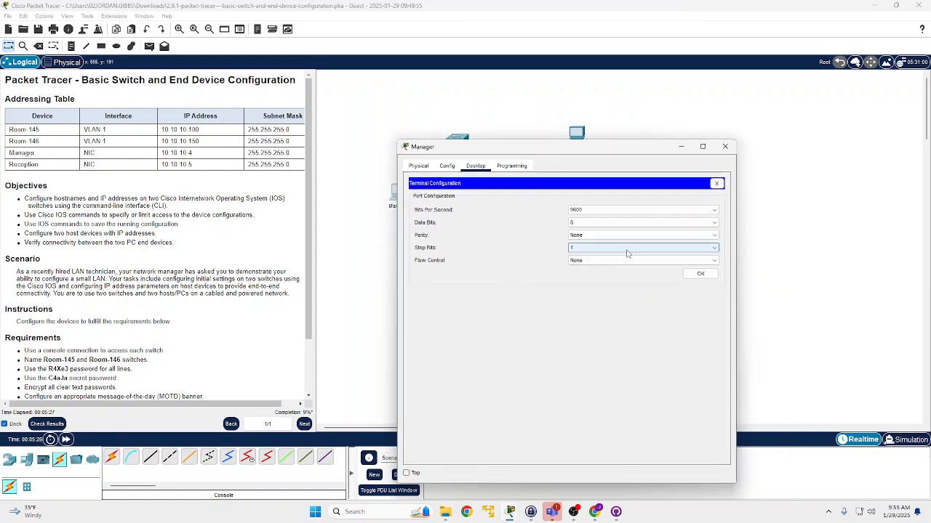
click(702, 275)
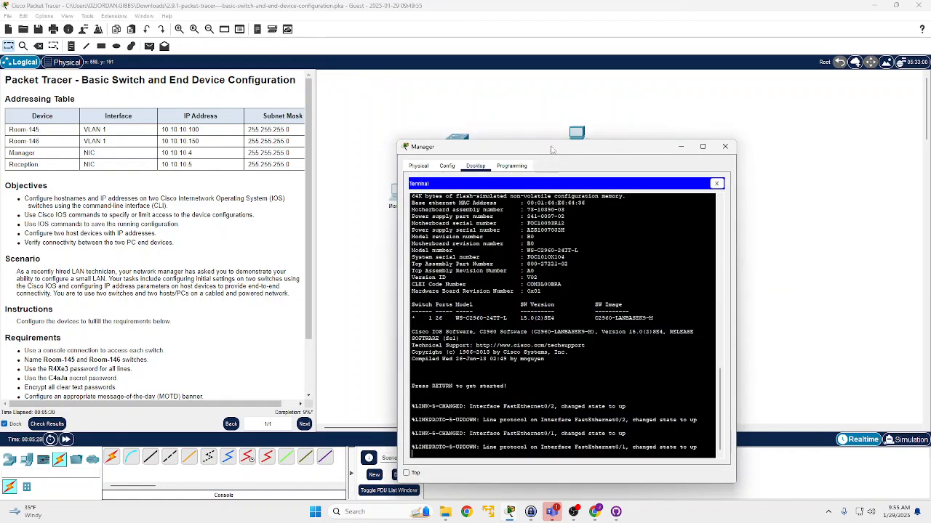
drag(550, 153, 558, 86)
- Review the switch's startup output in the terminal and start the command-line session
scroll(519, 276, up, 10)
scroll(519, 276, up, 10)
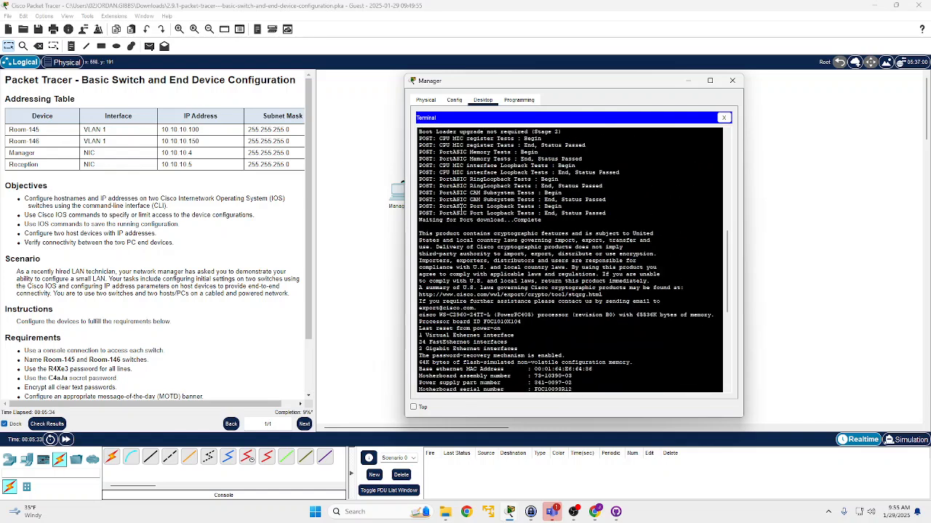
scroll(549, 235, up, 5)
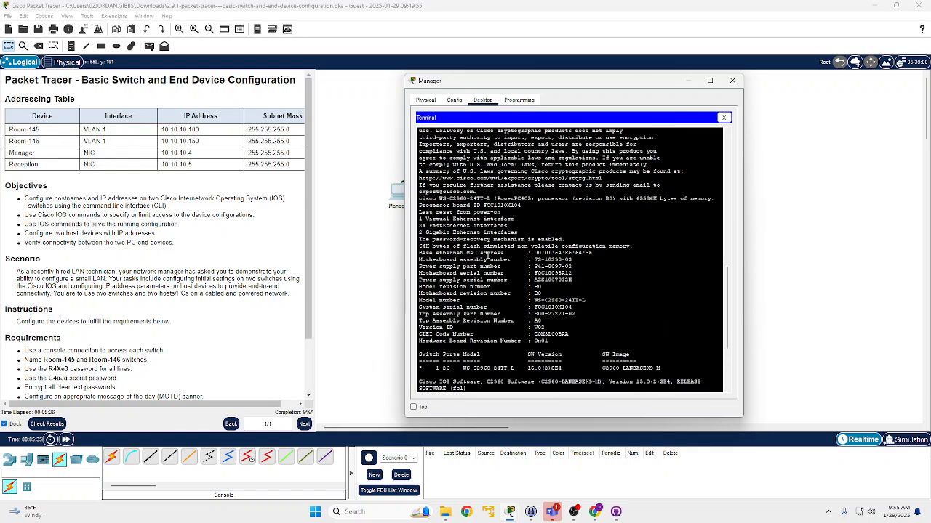
scroll(493, 255, up, 1)
drag(438, 269, 548, 289)
scroll(538, 288, down, 5)
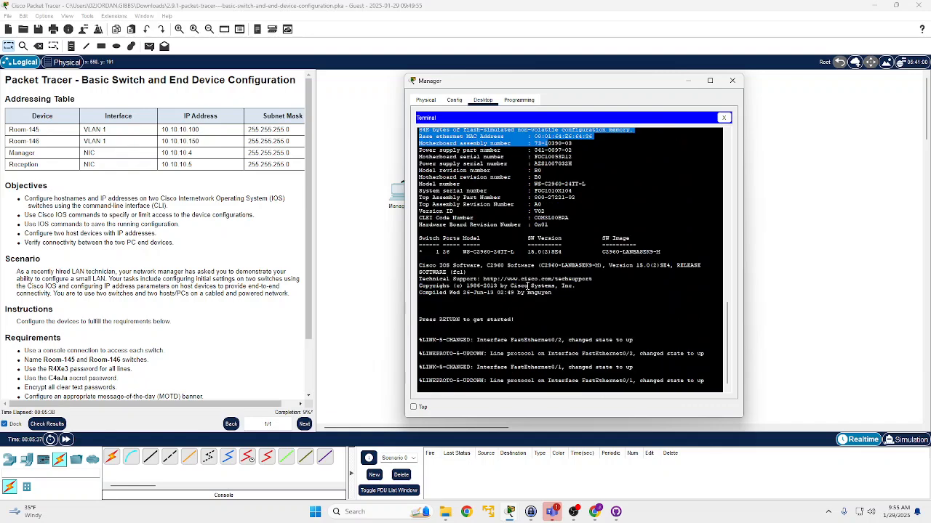
drag(582, 85, 507, 91)
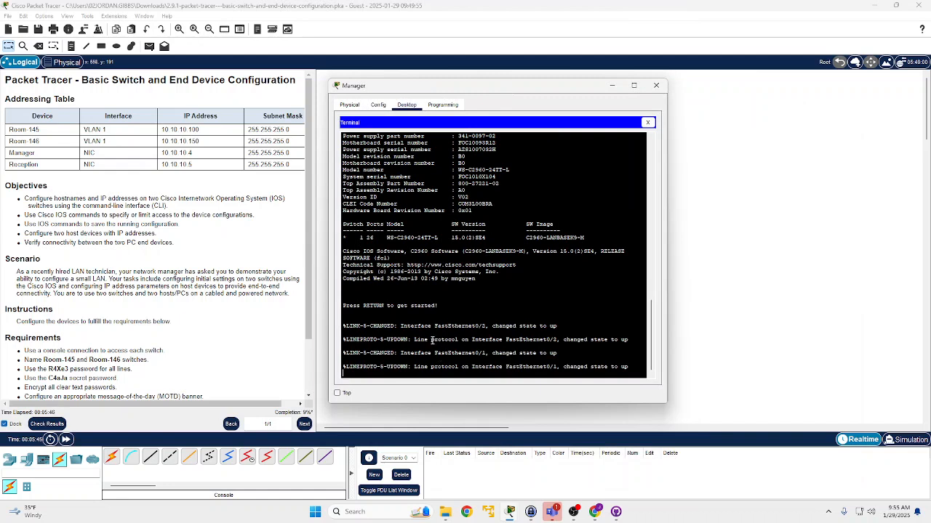
key(Return)
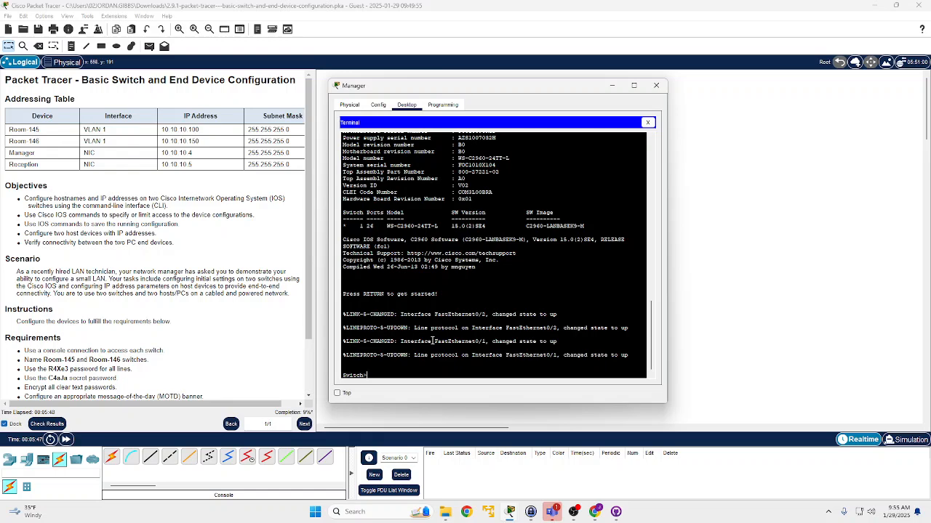
- Check the requirement for naming the switches, try to open Room-145 directly, and return to the Manager PC's terminal
scroll(97, 320, down, 3)
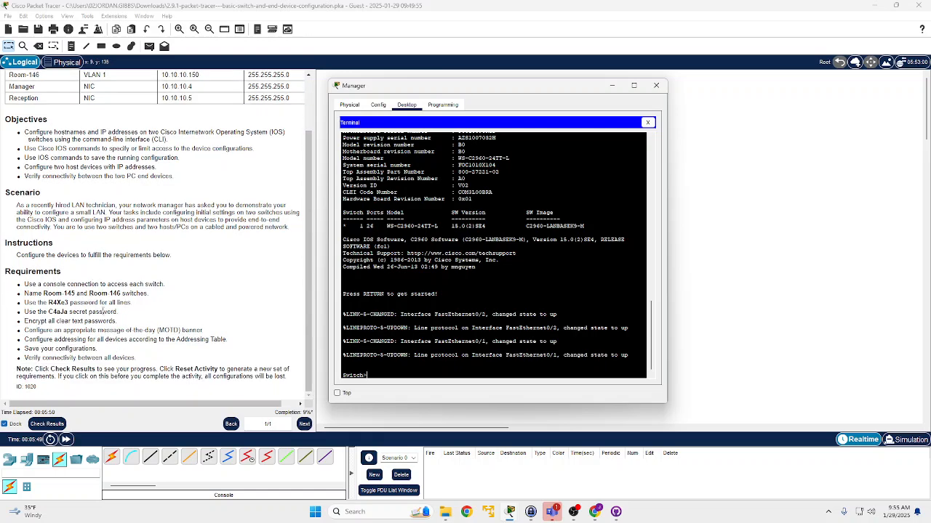
drag(33, 294, 64, 294)
drag(64, 294, 69, 294)
click(456, 141)
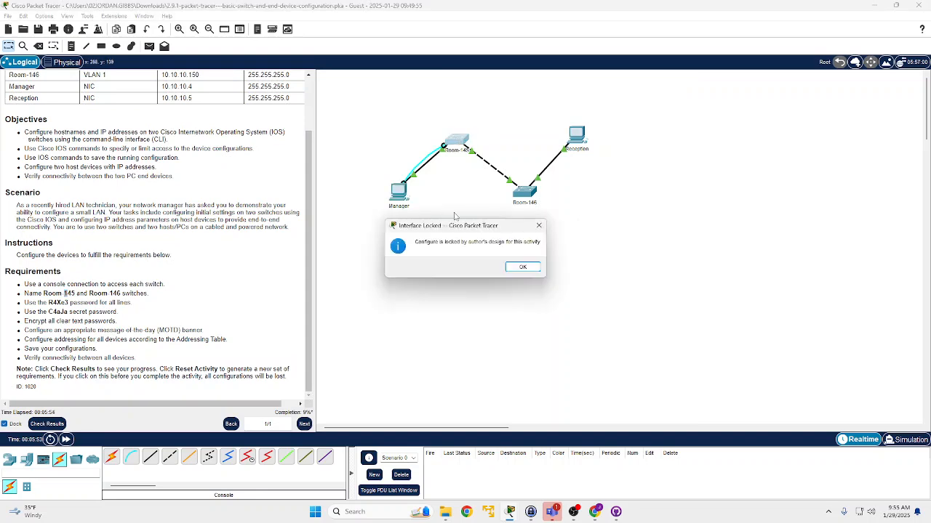
click(522, 268)
click(400, 196)
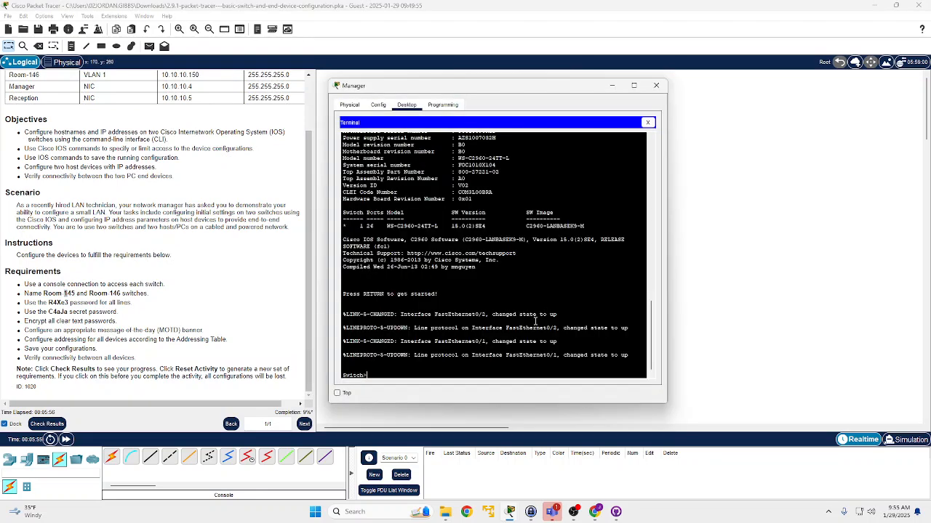
- Enter privileged EXEC mode with enable and global configuration mode with config t on the connected switch
text(enable)
key(Return)
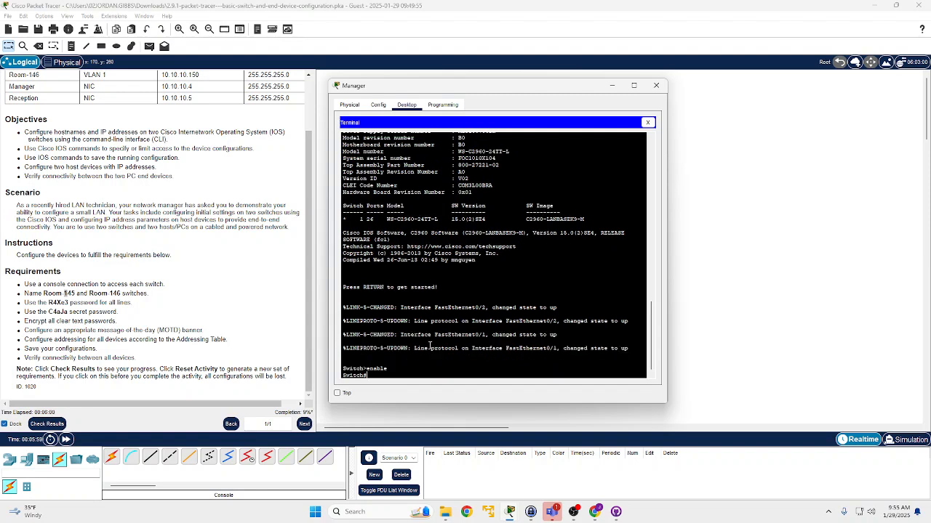
text(conf t)
text(t)
key(Return)
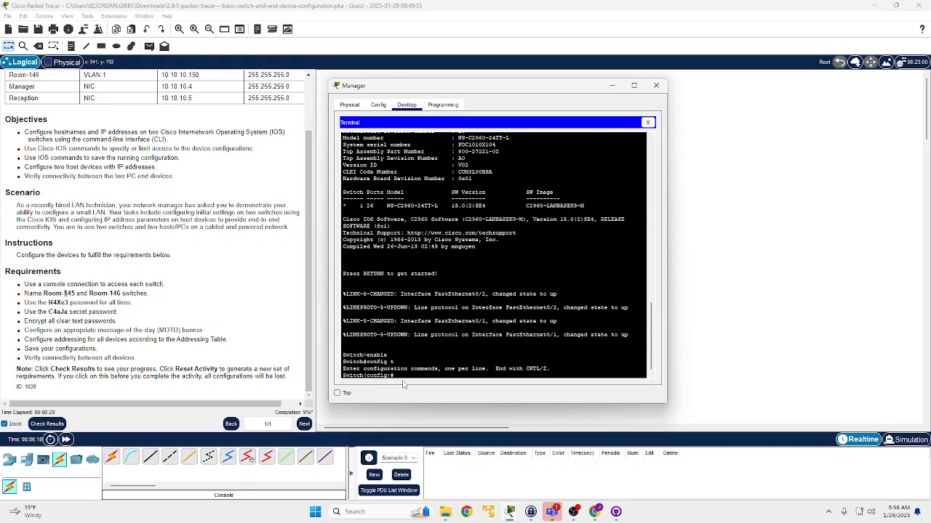
- Name the connected switch with the command hostname Room-145
text(host)
key(BackSpace)
text(name Room-145)
key(Return)
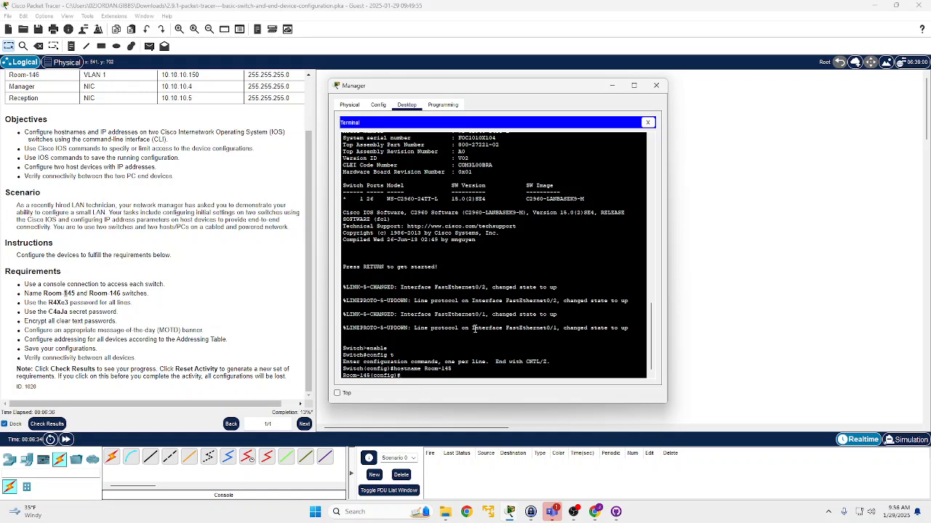
- Check the line and secret password requirements in the instructions, view the KeePass entries for the 2.9.1 Cisco Lab, and return to the Manager terminal
drag(373, 375, 344, 376)
click(411, 374)
click(41, 300)
drag(35, 303, 64, 303)
click(50, 297)
double_click(64, 303)
click(58, 304)
click(396, 192)
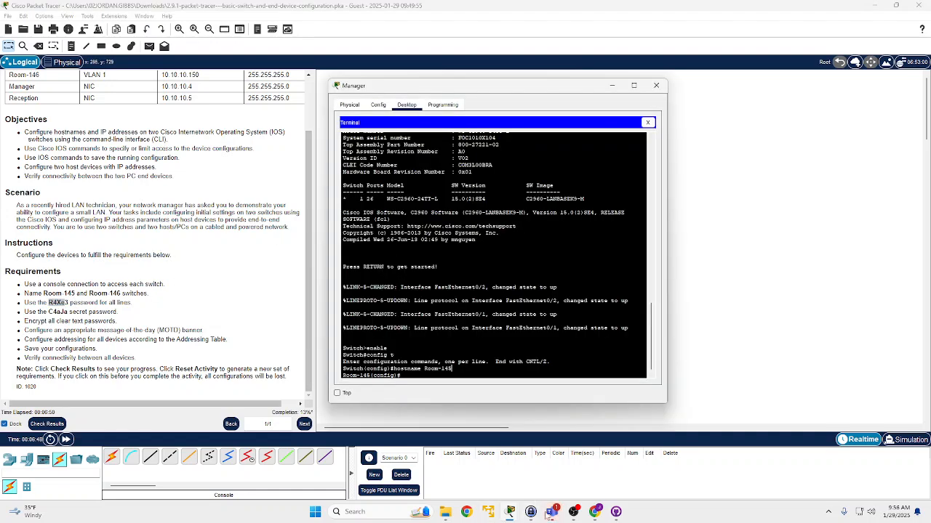
click(530, 513)
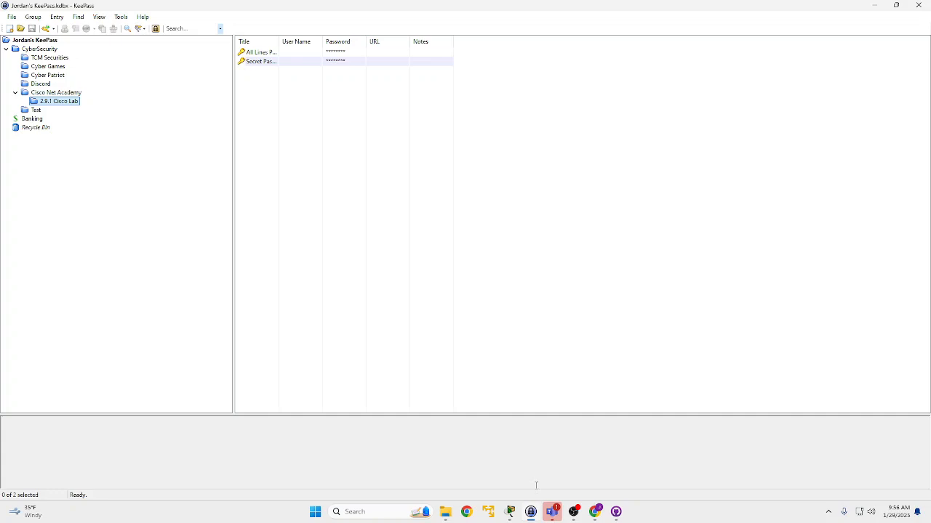
double_click(440, 10)
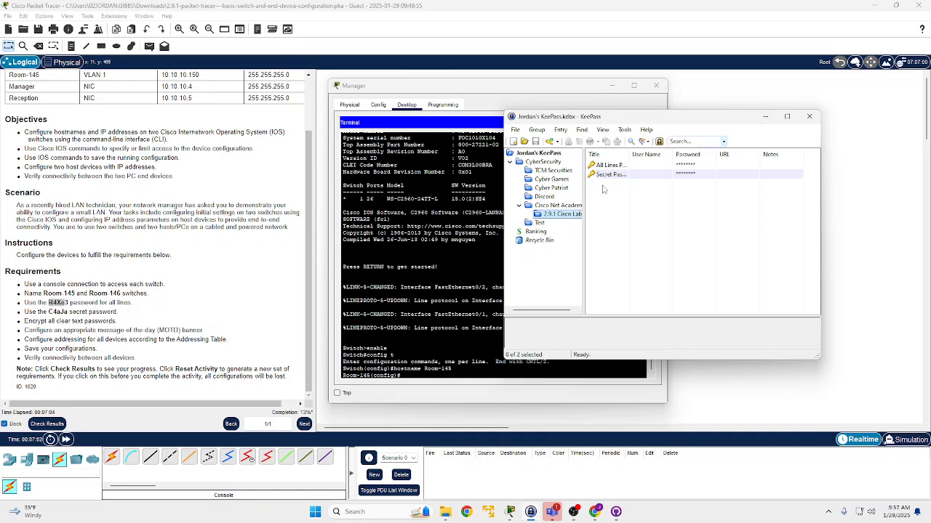
click(54, 311)
click(55, 311)
click(398, 210)
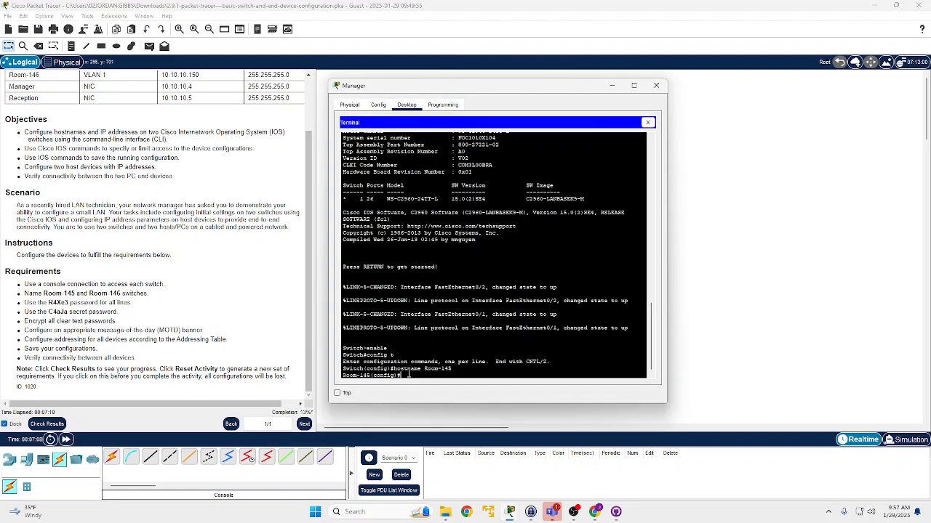
- Enter console line configuration on Room-145 with line console 0 and set the required line password
text(enable secre)
key(BackSpace)
key(BackSpace)
key(BackSpace)
key(BackSpace)
key(BackSpace)
key(BackSpace)
key(BackSpace)
key(BackSpace)
key(BackSpace)
key(BackSpace)
key(BackSpace)
text(line console 0)
key(Return)
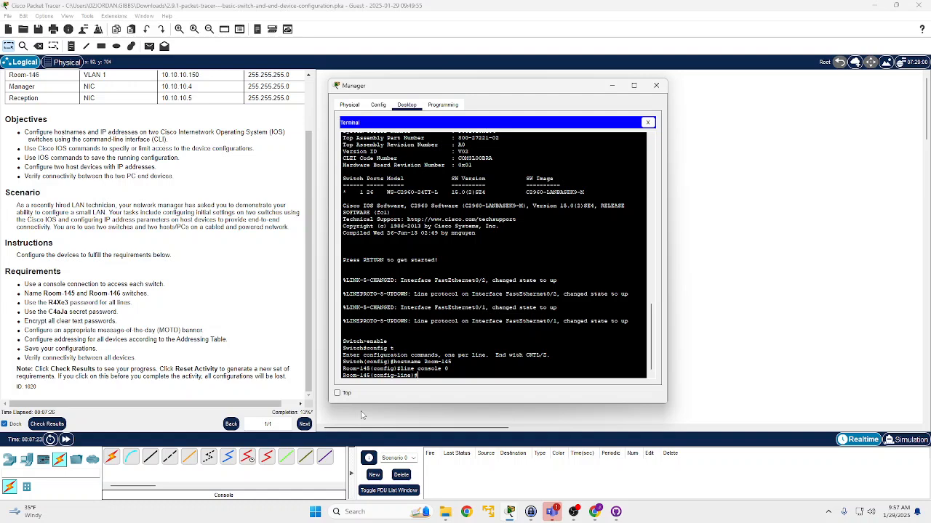
text(password R4Xe3)
key(Return)
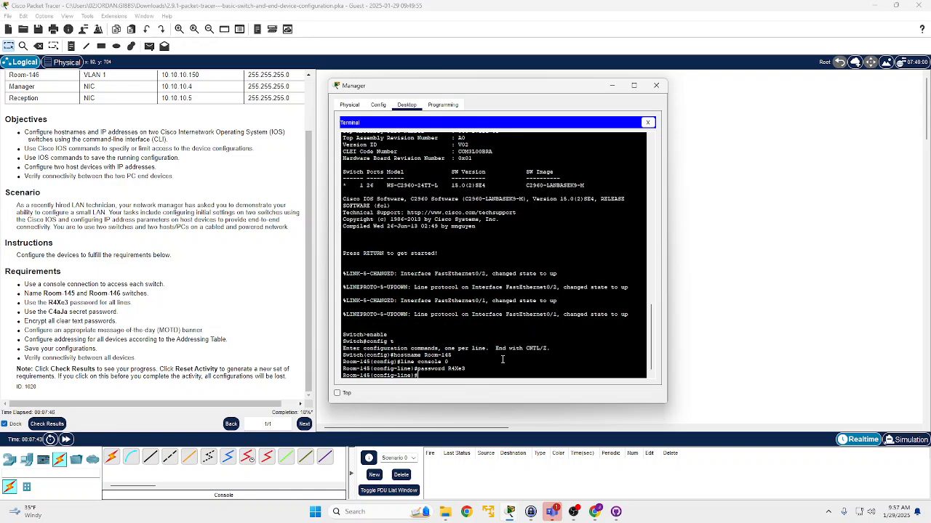
- Try to enter the virtual terminal line configuration with line vyt 15 while checking the all-lines password requirement
text(line vty 15)
scroll(177, 287, up, 2)
scroll(176, 287, down, 1)
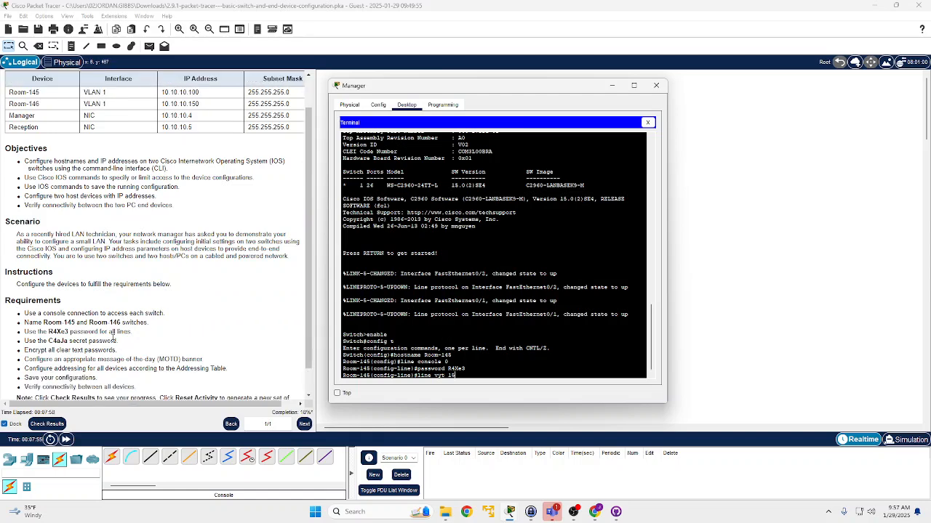
scroll(113, 340, up, 1)
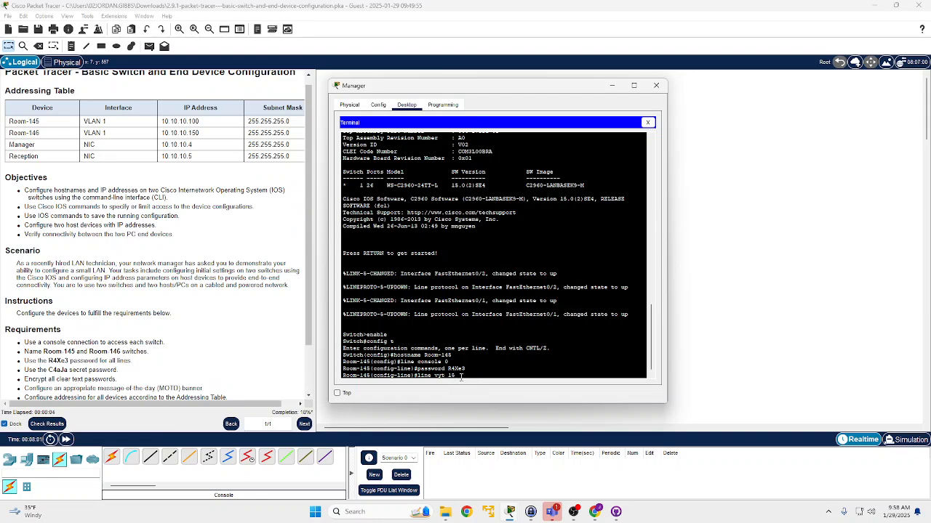
key(Return)
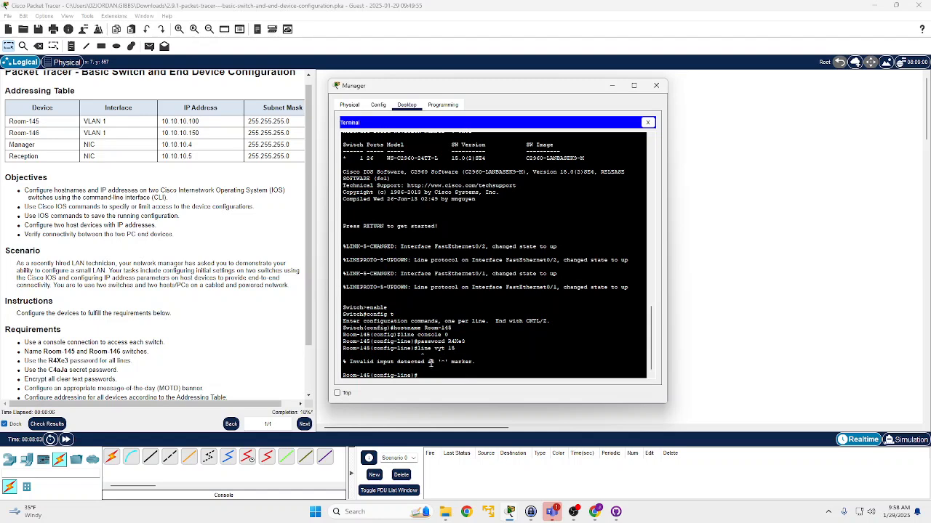
- Look up the VTY line command in the Notion notes in the browser and return to the Manager PC's terminal
drag(417, 349, 455, 349)
click(595, 512)
scroll(418, 297, down, 8)
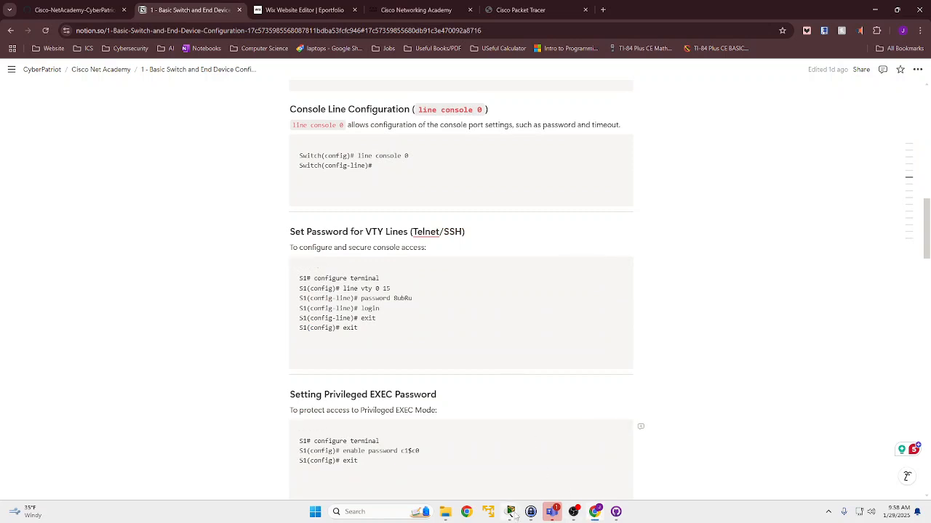
mouse_move(506, 514)
click(503, 462)
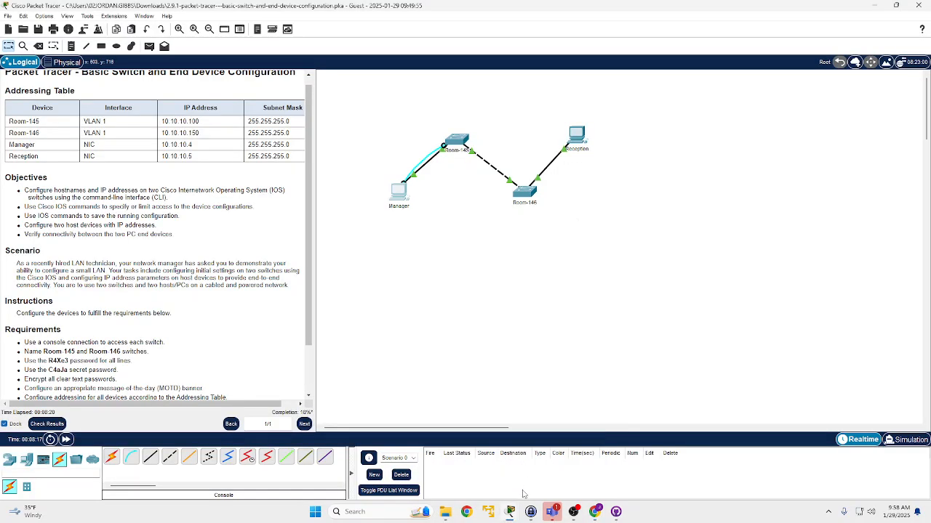
click(559, 465)
click(433, 375)
- Enter the virtual terminal line configuration with line vty 15 and set the required line password
text(line)#line v)
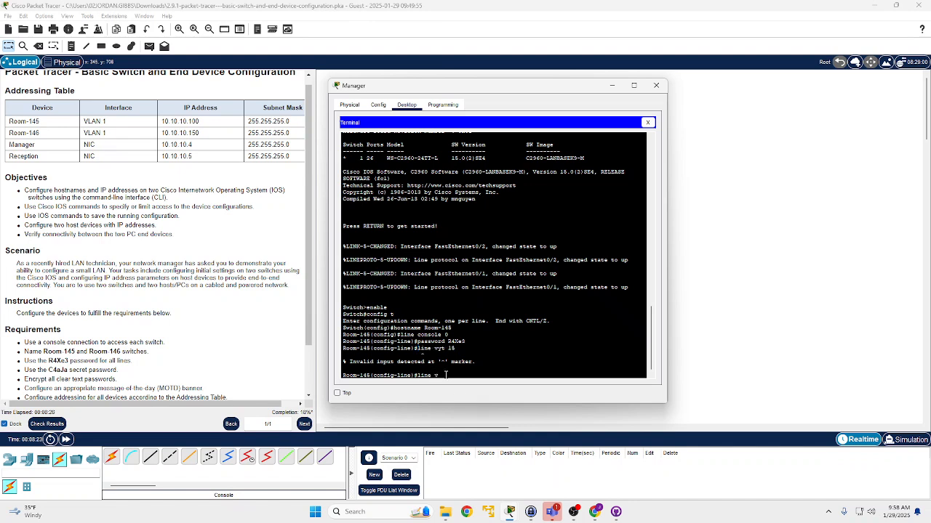
text(ty 15)
key(Return)
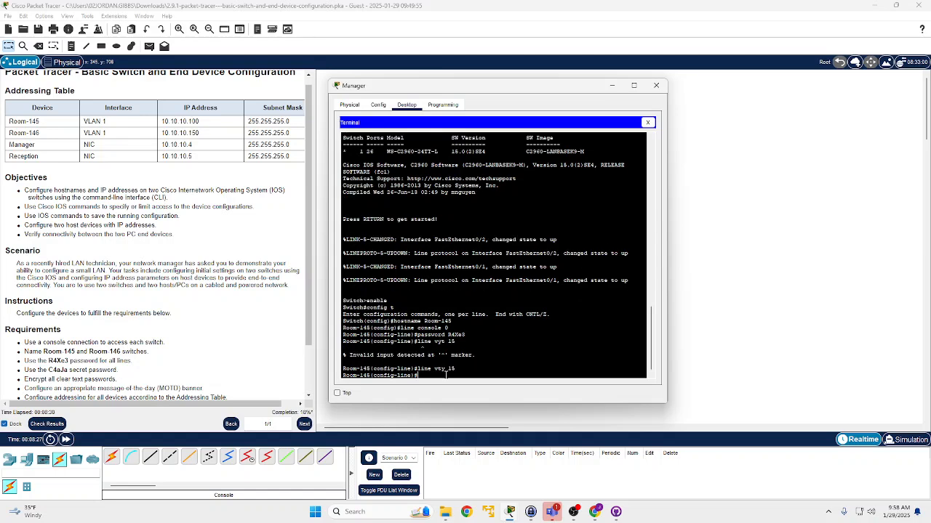
text(password)
text(Xe3)
mouse_move(529, 512)
mouse_move(540, 472)
key(Return)
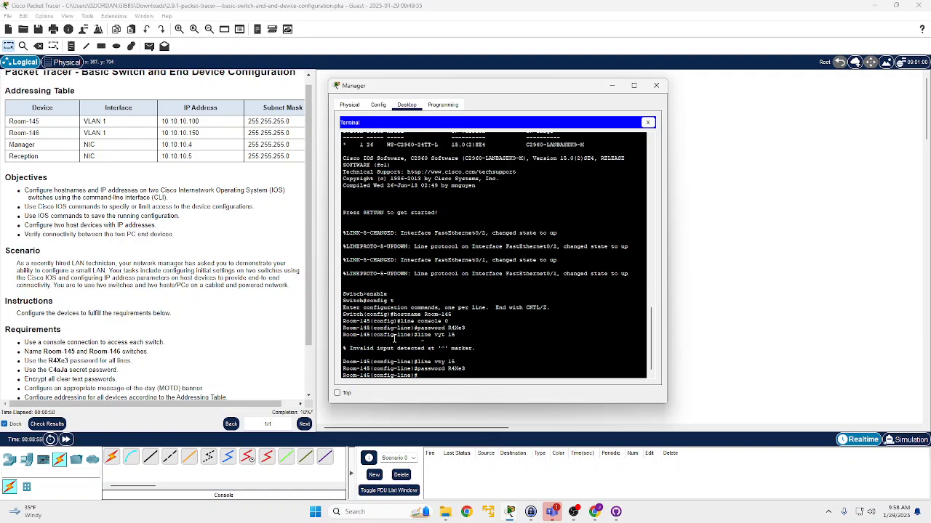
- Leave line configuration mode with exit to return to Room-145's global configuration mode
mouse_move(418, 368)
mouse_down()
mouse_move(468, 368)
mouse_move(431, 372)
mouse_up()
click(467, 368)
click(446, 361)
text(xit)
key(Return)
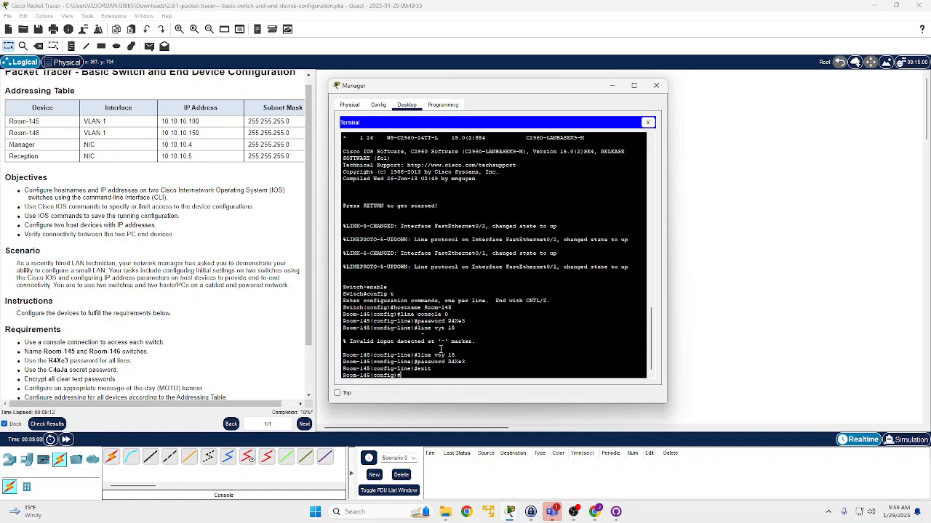
- Set the required privileged EXEC secret password on Room-145 with the enable secret command
text(enable secret C4)
text(aJa)
key(Return)
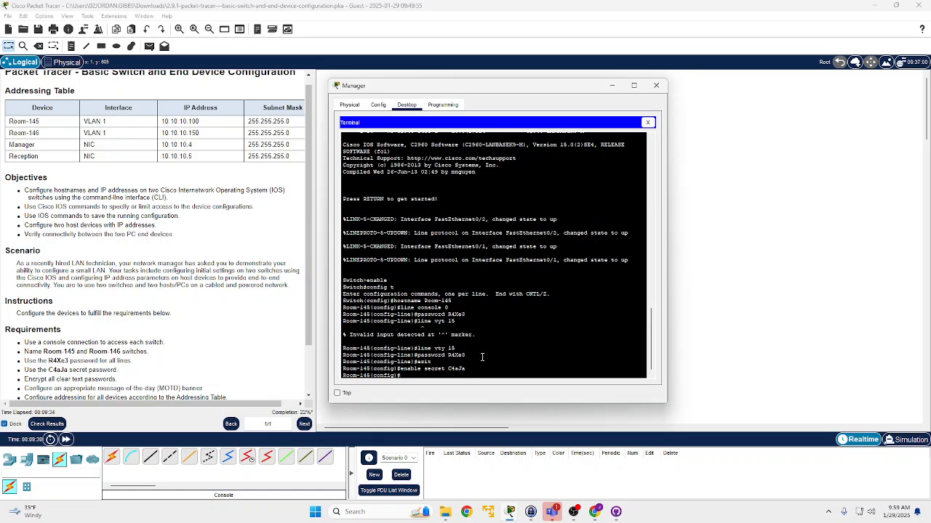
- Review the requirement to encrypt all clear text passwords and reopen the Manager PC's terminal
mouse_move(473, 370)
mouse_down()
mouse_move(401, 369)
mouse_move(480, 364)
mouse_up()
click(398, 376)
click(483, 365)
drag(400, 370, 465, 369)
click(465, 369)
scroll(65, 345, down, 2)
drag(23, 322, 129, 323)
click(129, 323)
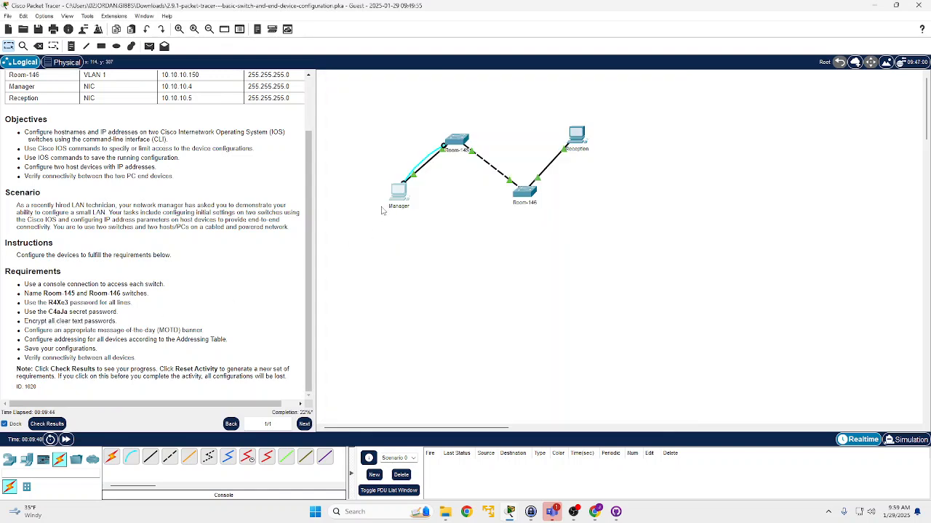
click(395, 197)
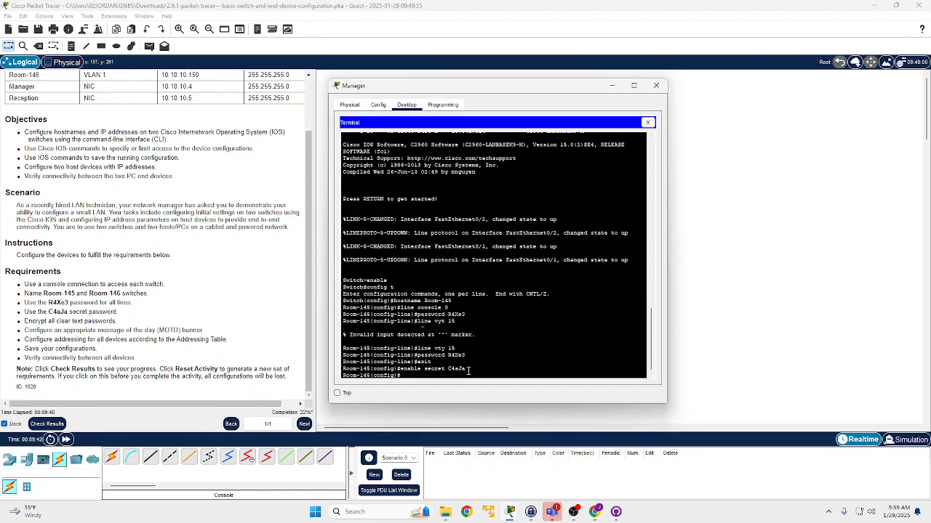
- Try to encrypt the clear text passwords on Room-145 with the command service encrypt-password
text(service encrypt-password)
key(Return)
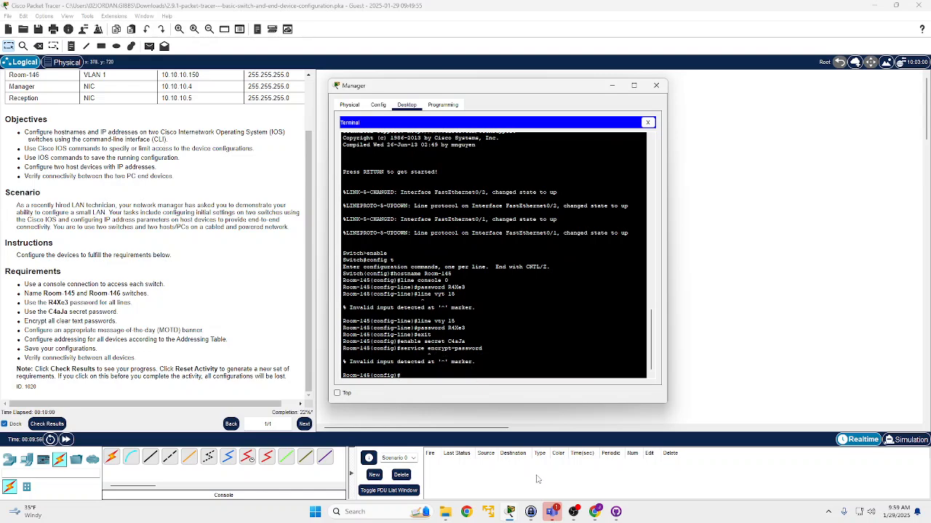
- Look up the command for encrypting plain-text passwords in the Notion notes and return to the Manager PC's terminal
mouse_move(510, 514)
click(594, 513)
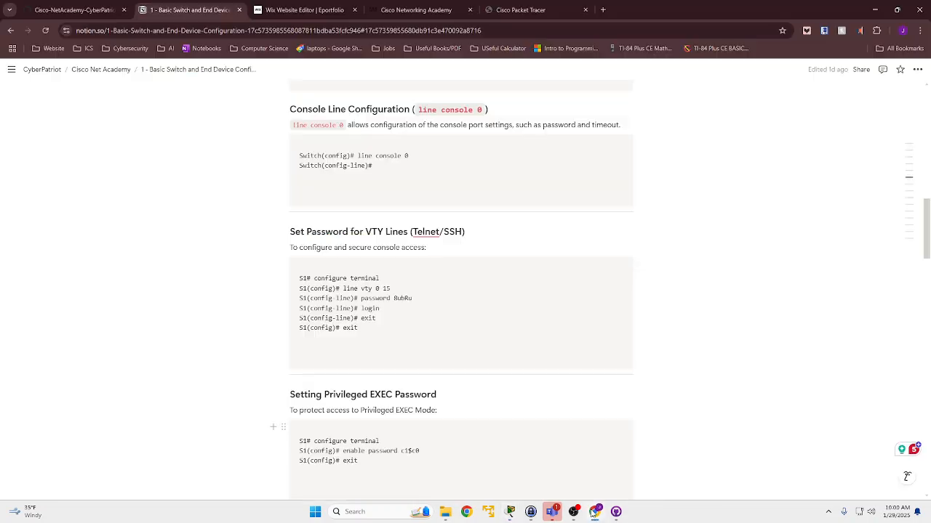
scroll(391, 305, down, 1)
scroll(400, 320, down, 3)
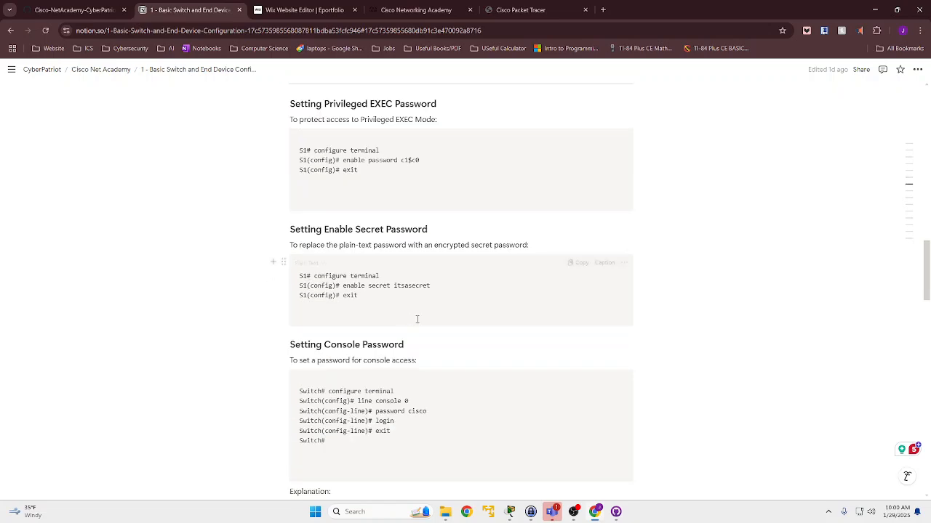
scroll(407, 320, down, 4)
scroll(389, 296, down, 2)
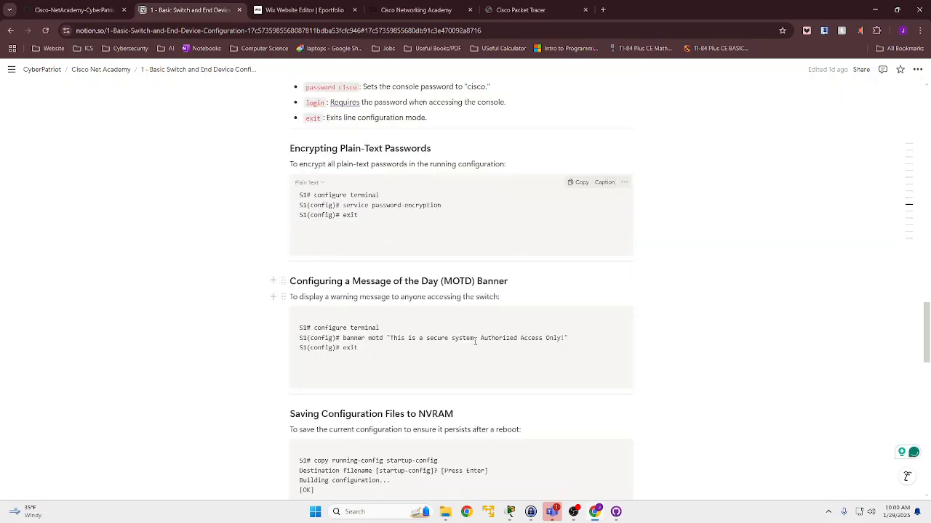
mouse_move(509, 514)
click(458, 467)
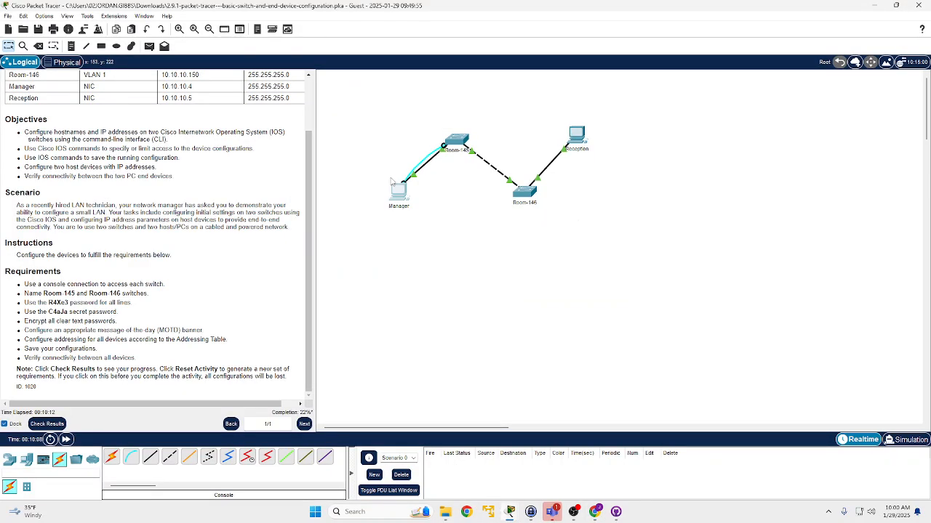
click(392, 194)
- Try to encrypt the clear text passwords by changing the recalled command to service password-encrption
key(Up)
key(BackSpace)
key(BackSpace)
key(BackSpace)
key(BackSpace)
key(BackSpace)
key(BackSpace)
key(BackSpace)
key(BackSpace)
key(BackSpace)
key(BackSpace)
key(BackSpace)
key(BackSpace)
key(BackSpace)
key(BackSpace)
key(BackSpace)
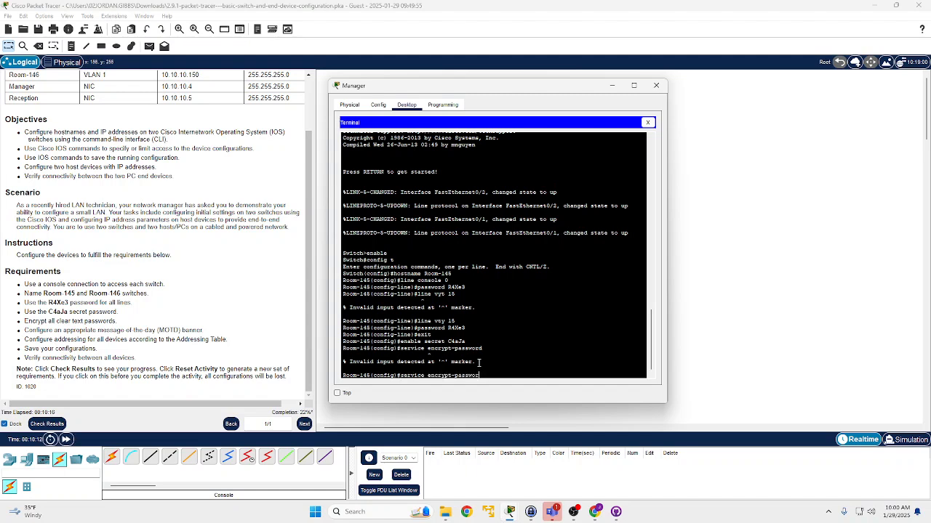
text(password-encrption)
key(Return)
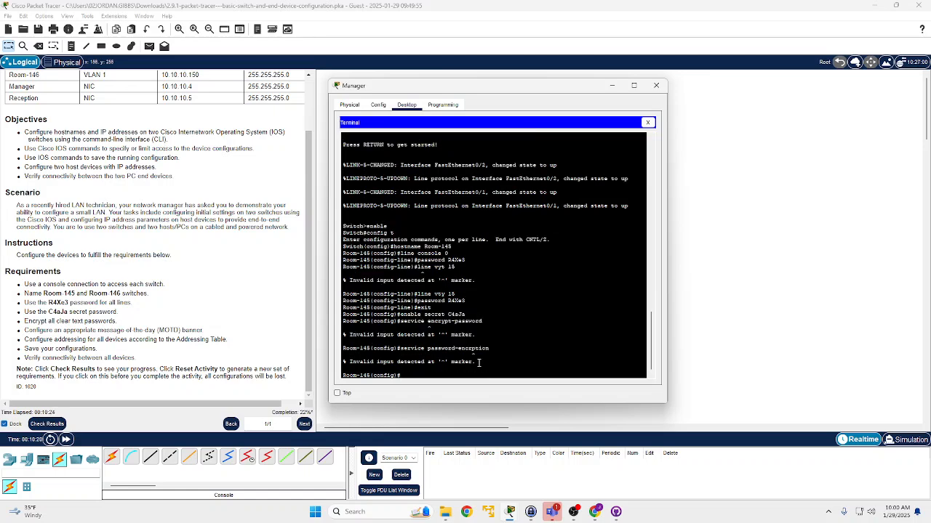
- Check the command's spelling against the Notion notes, then correct it and run service password-encryption on Room-145
key(Up)
key(Left)
key(Left)
key(Left)
key(Left)
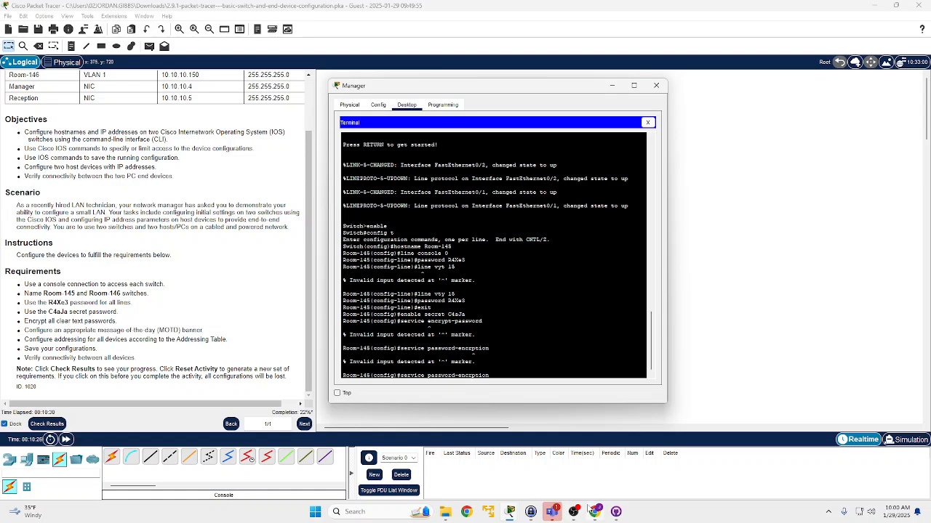
click(593, 510)
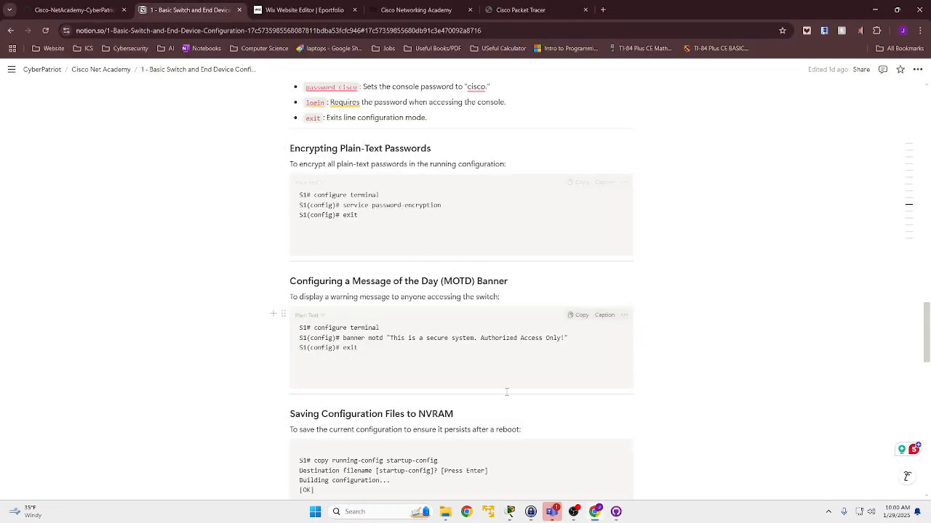
mouse_move(567, 515)
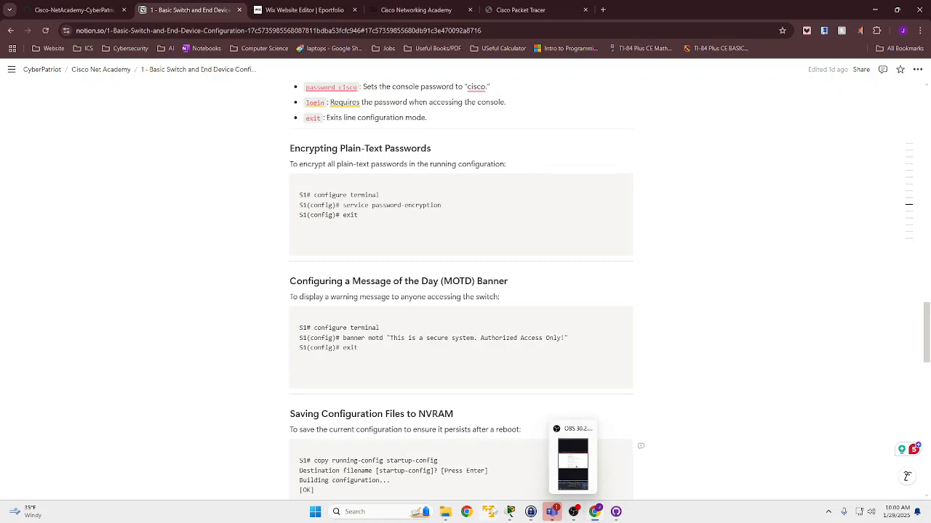
click(510, 512)
mouse_move(510, 512)
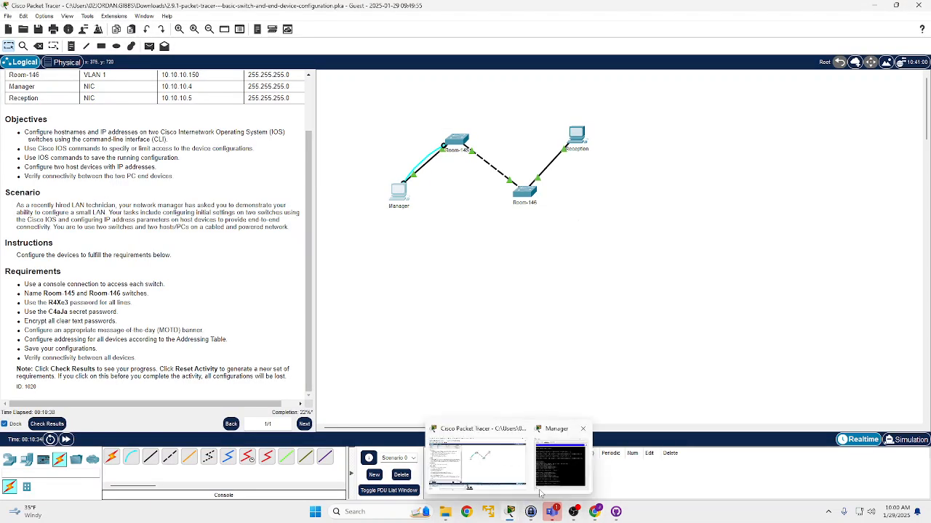
click(560, 465)
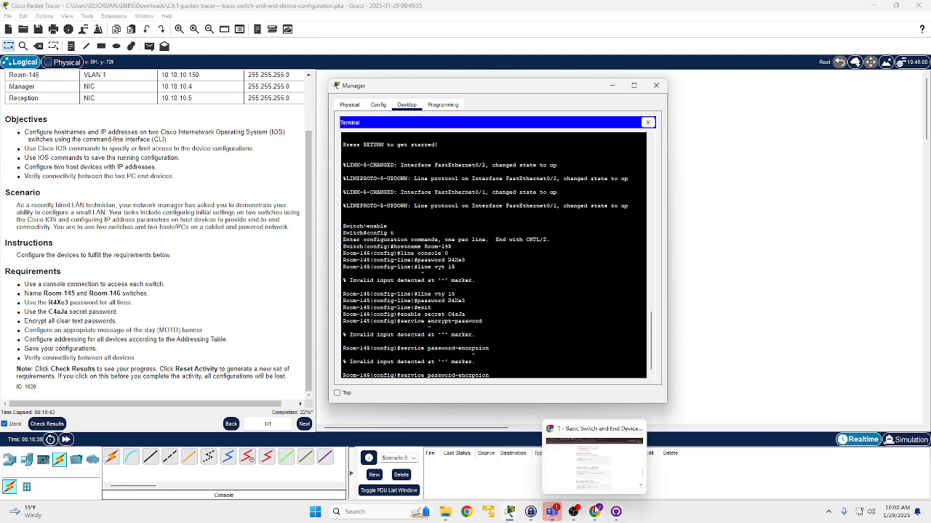
click(596, 514)
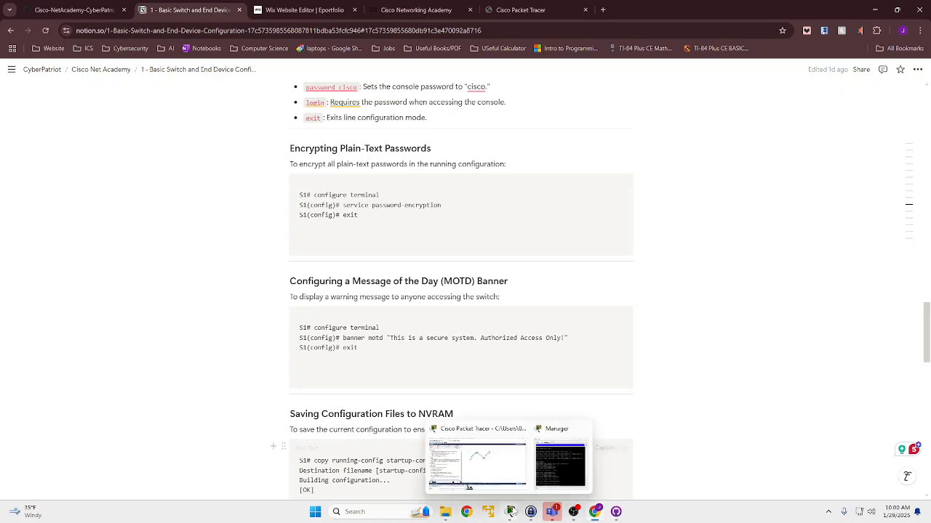
mouse_move(553, 512)
click(551, 466)
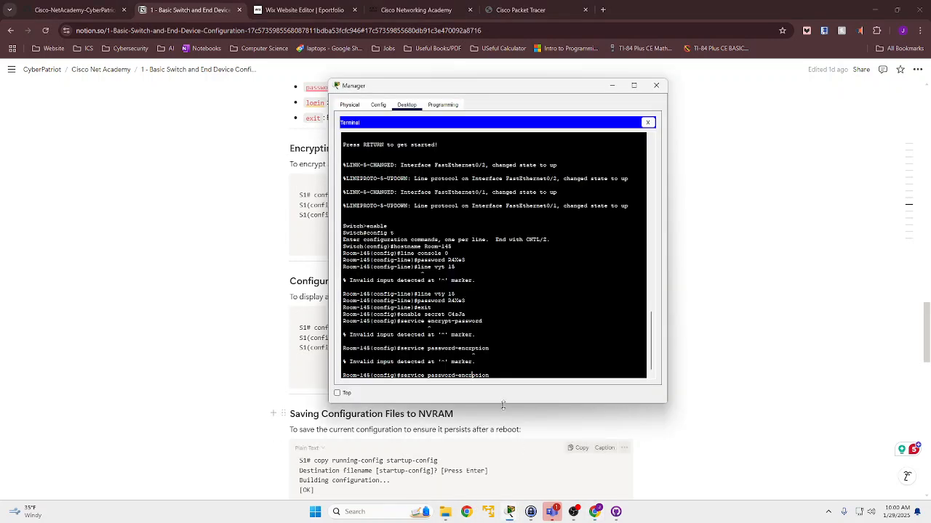
text(y)
key(Return)
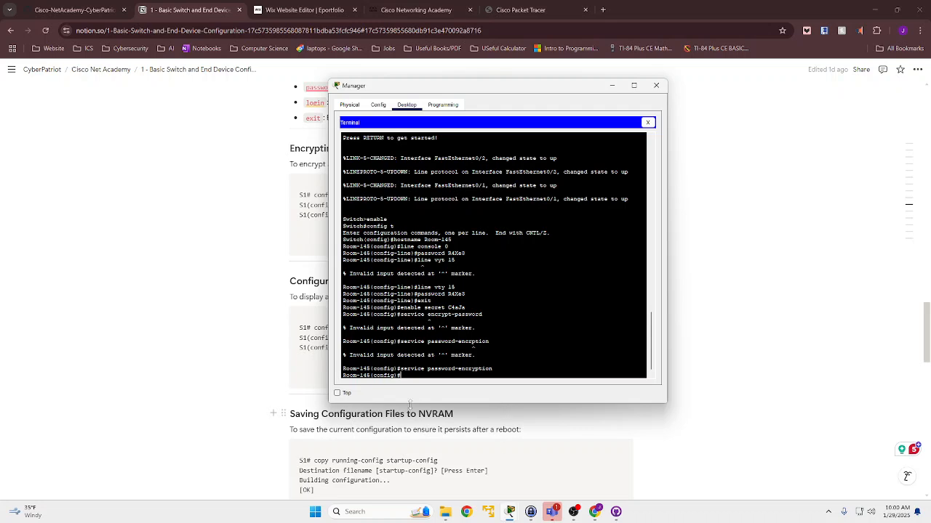
mouse_move(596, 516)
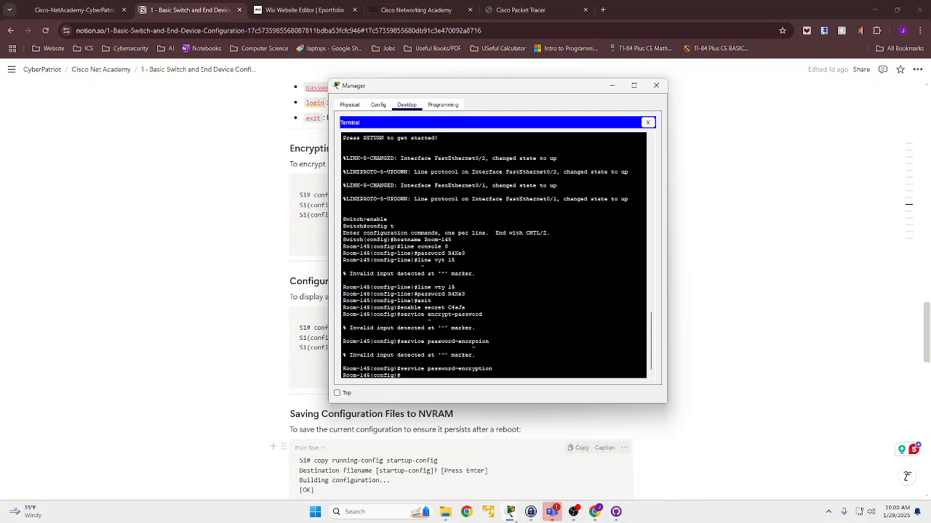
- Review the message-of-the-day banner requirement in the activity instructions and return to the Manager PC's terminal
mouse_move(509, 515)
click(492, 474)
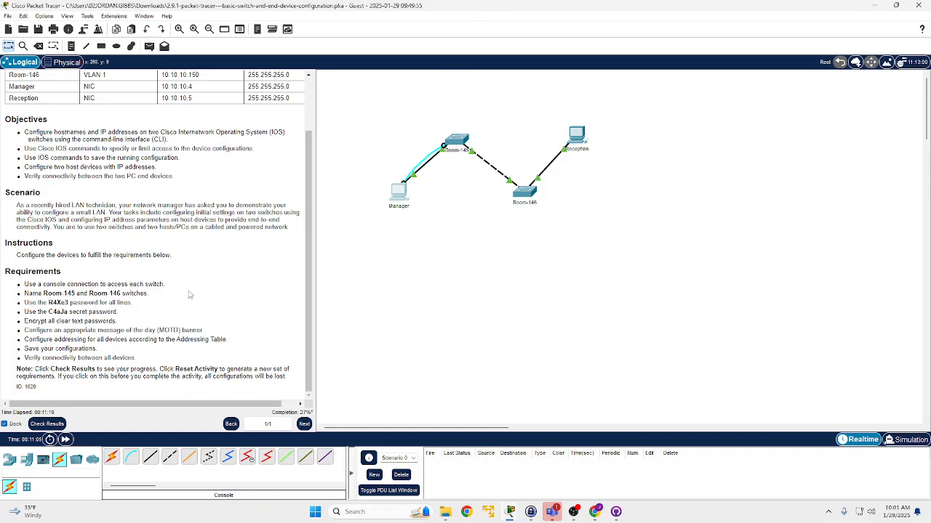
scroll(109, 280, up, 1)
scroll(112, 291, down, 1)
drag(25, 330, 199, 329)
click(201, 328)
triple_click(201, 329)
click(200, 329)
click(409, 198)
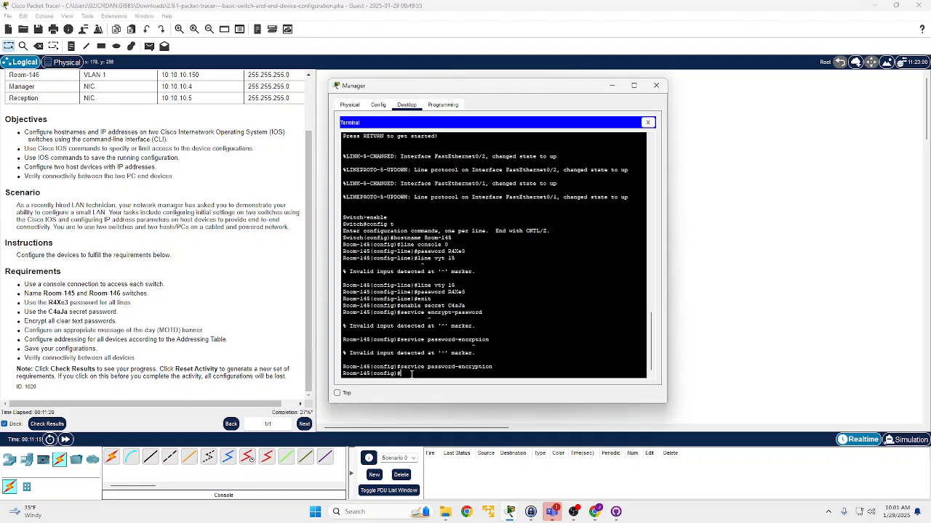
- Look up the MOTD banner command syntax in the Notion notes and return to the Manager PC's terminal
text(motd)
mouse_move(529, 517)
mouse_move(601, 517)
click(603, 481)
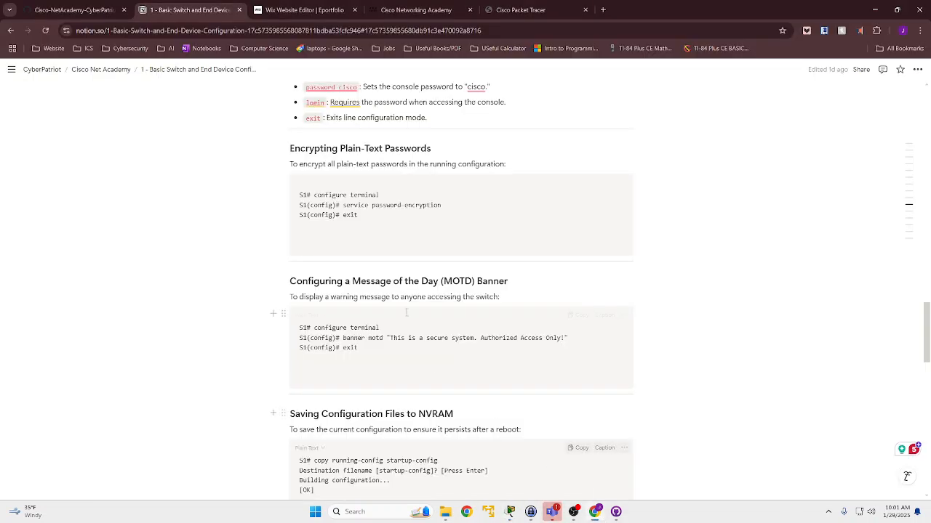
mouse_move(510, 513)
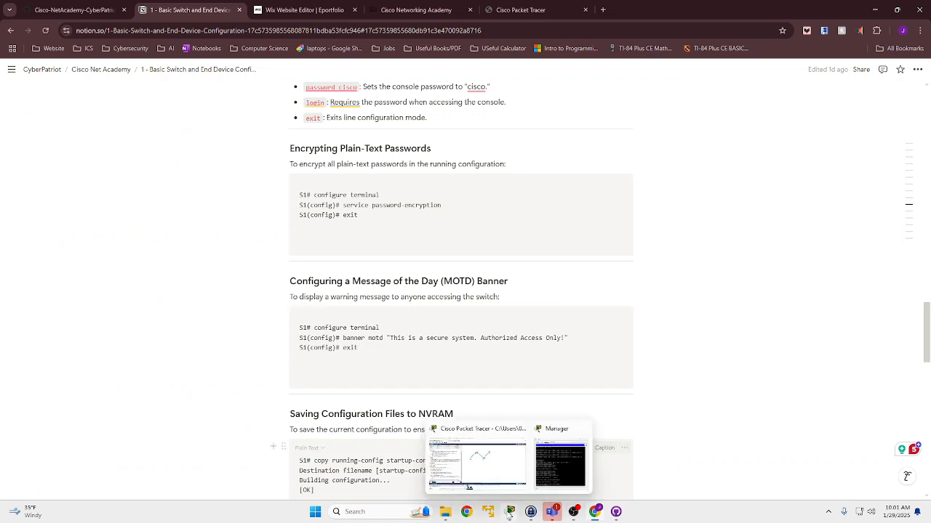
click(508, 472)
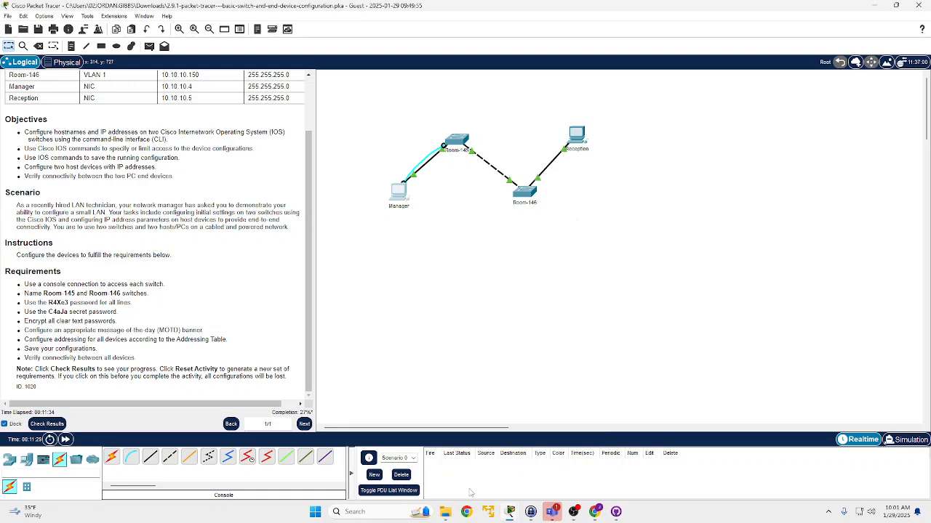
mouse_move(511, 505)
click(540, 473)
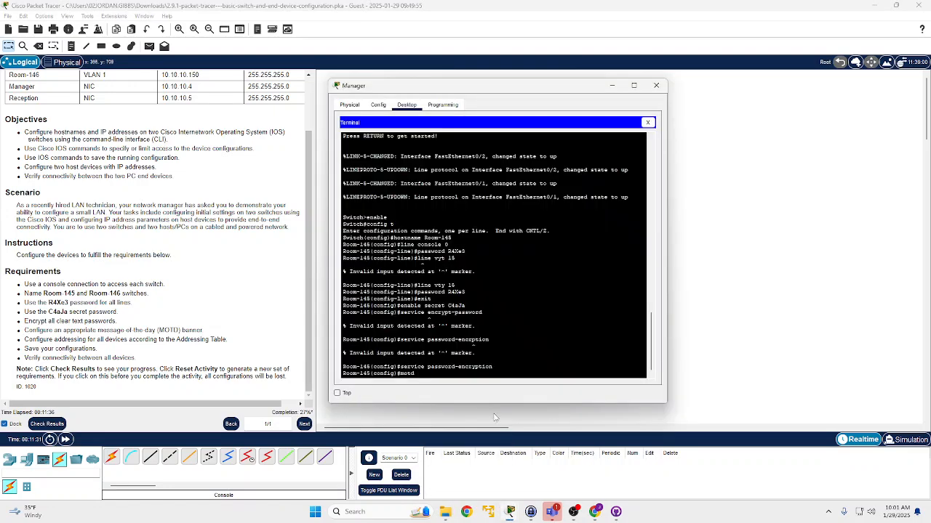
- Begin the banner motd command on Room-145 and place the Manager window beside the sample banner message in the Notion notes
key(BackSpace)
key(BackSpace)
key(BackSpace)
key(BackSpace)
text(banner mot)
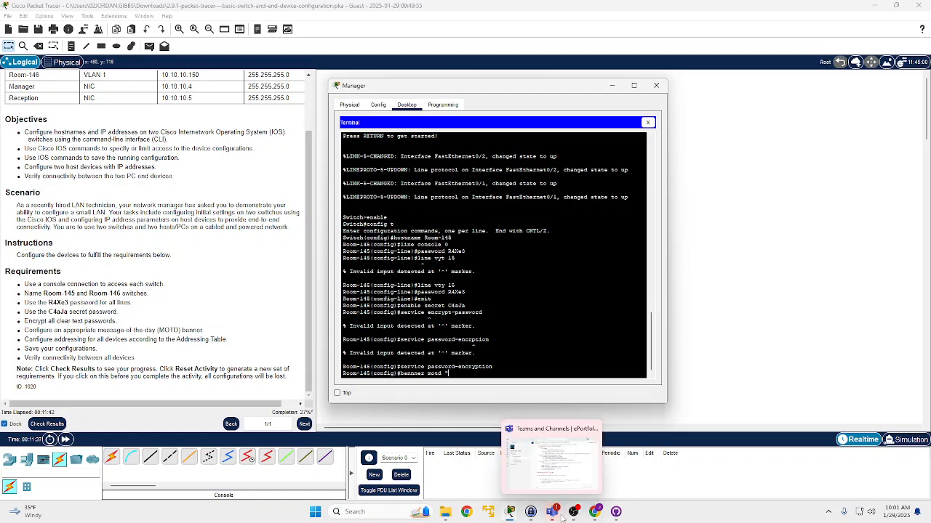
click(599, 517)
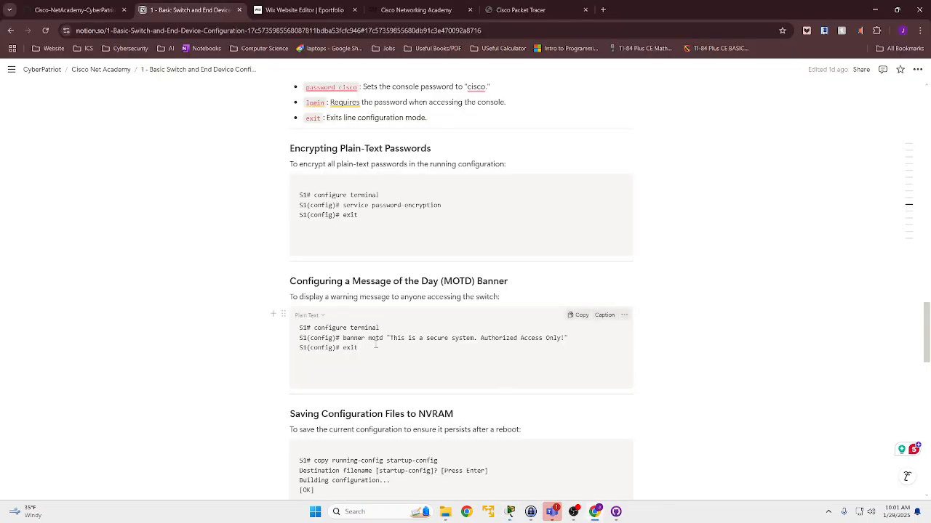
drag(386, 339, 569, 338)
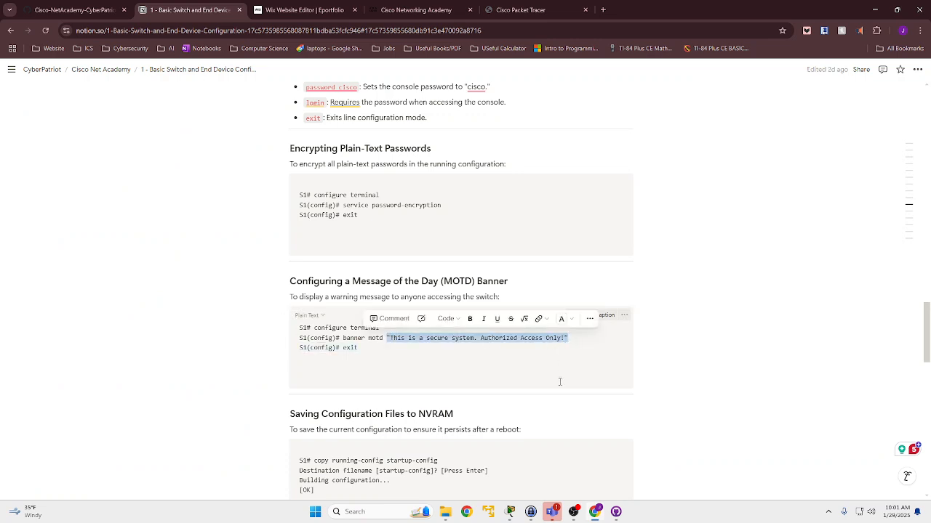
mouse_move(509, 512)
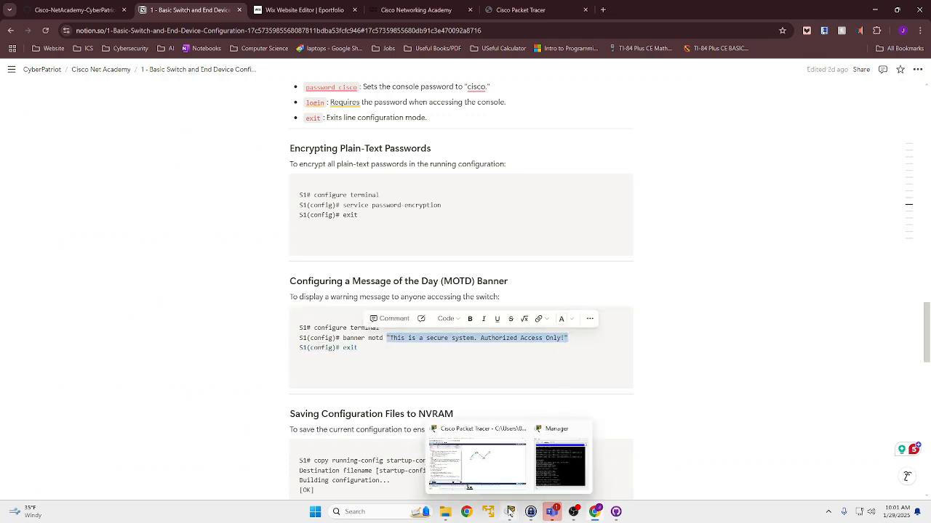
click(538, 463)
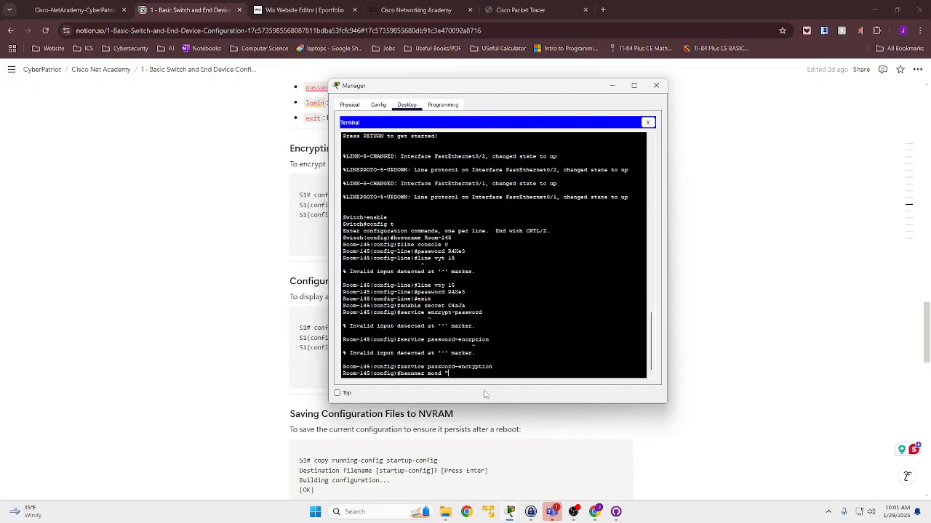
scroll(476, 377, up, 3)
scroll(473, 370, down, 3)
drag(465, 91, 703, 167)
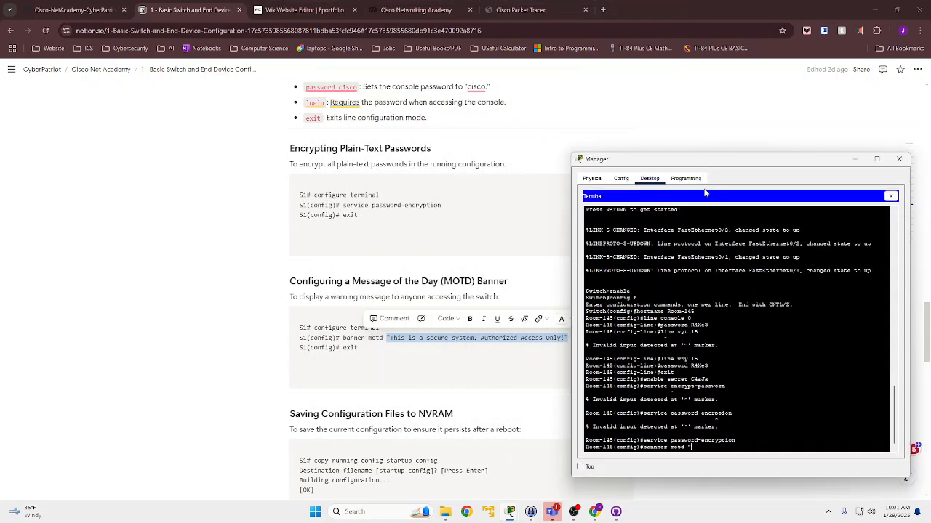
- Set Room-145's MOTD banner to "This is a secure system. Authorized Access Only!", correcting the misspelled command name to banner
text(This is a secure)
key(BackSpace)
text(system. Authorized Access Only!")
key(Return)
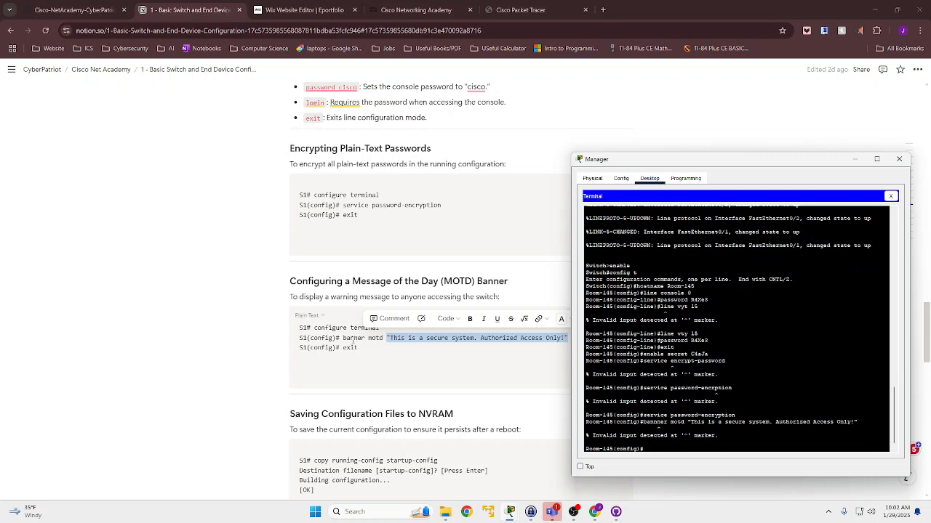
key(Up)
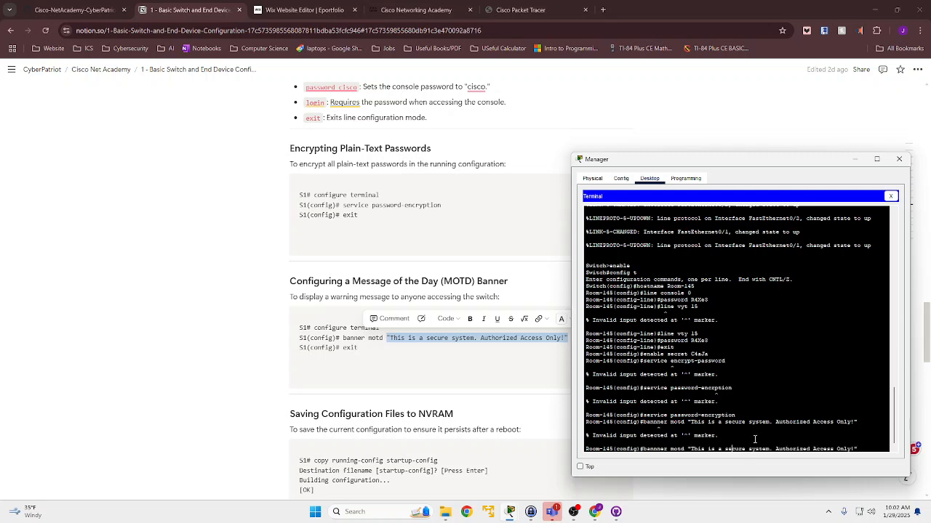
key(Return)
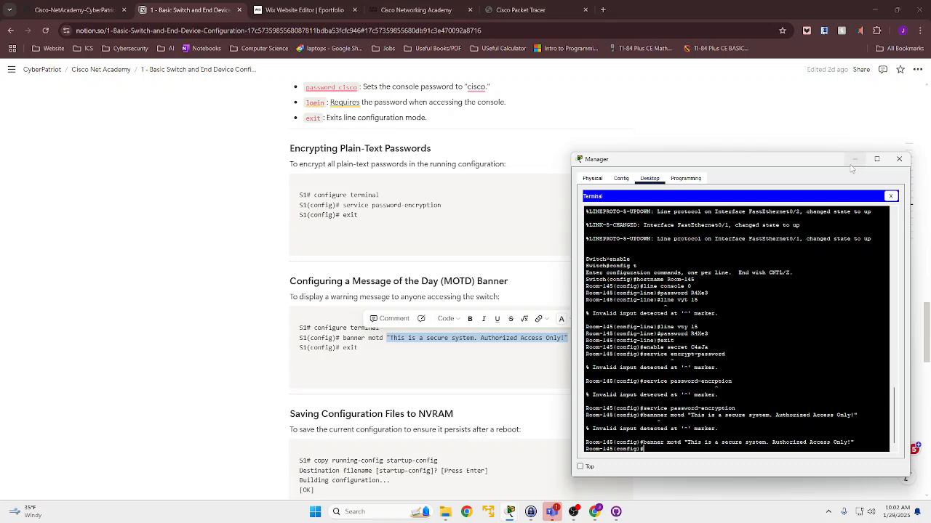
- Show the notes on saving configuration files beside the terminal and exit global configuration mode on Room-145
scroll(479, 356, down, 2)
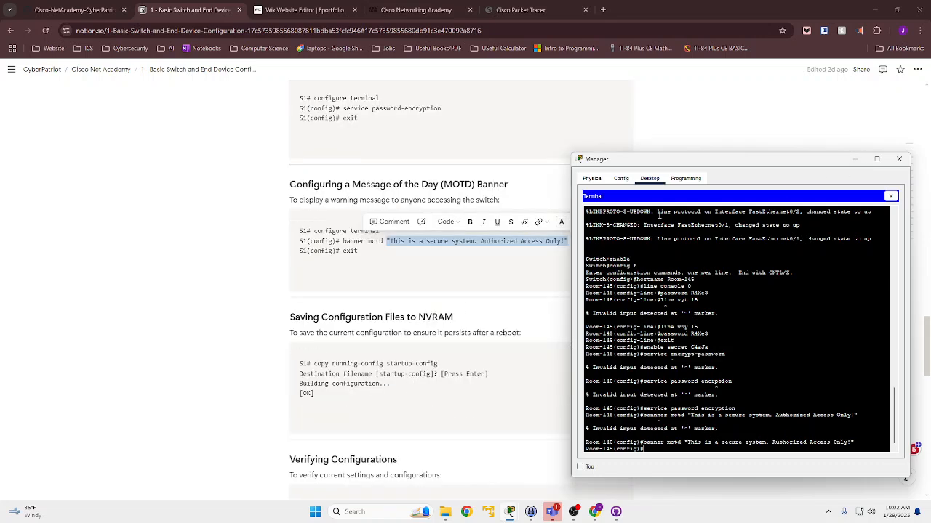
drag(711, 162, 659, 164)
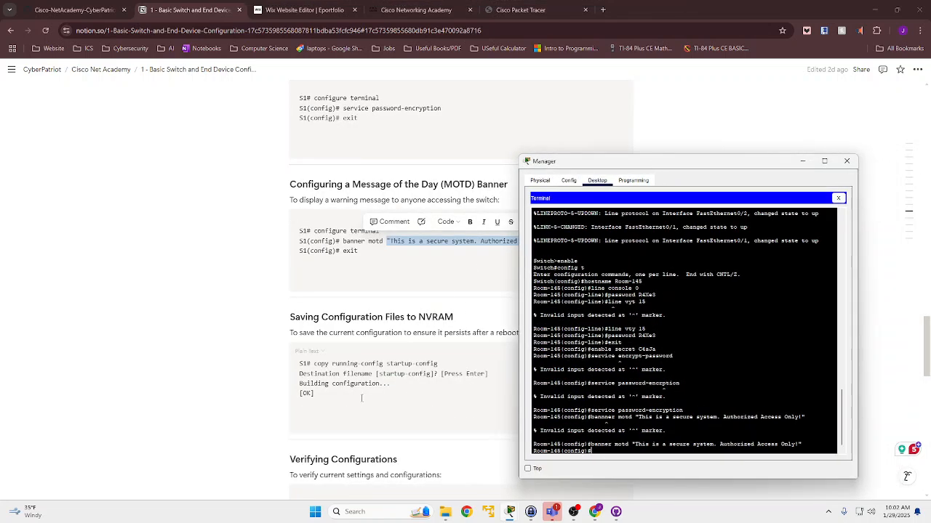
scroll(394, 373, down, 1)
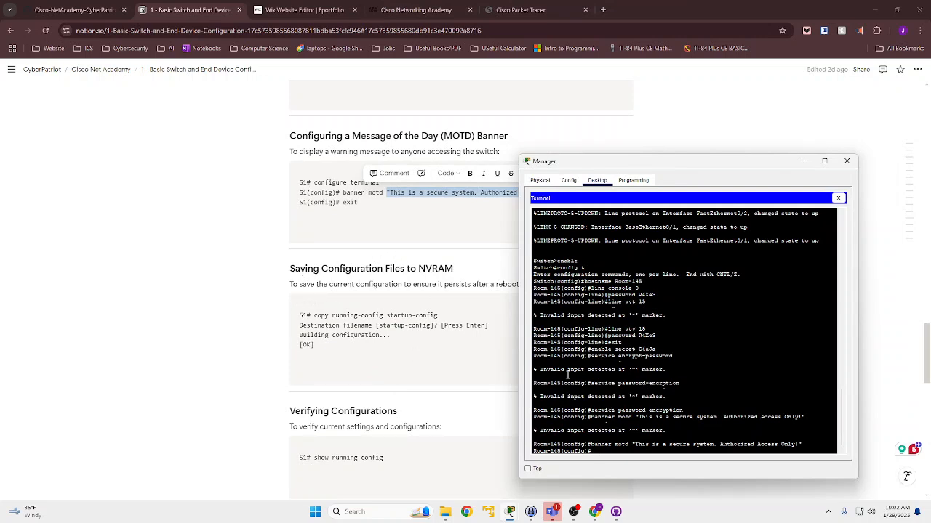
text(exit)
key(Return)
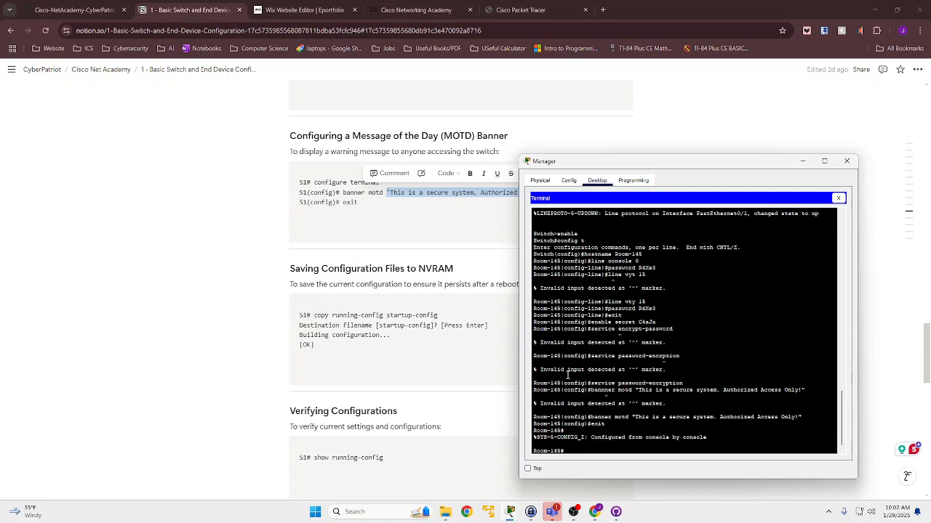
- Save Room-145's configuration with copy running-config startup-config, accepting the default destination filename
text(copy running-config startup-config)
key(Return)
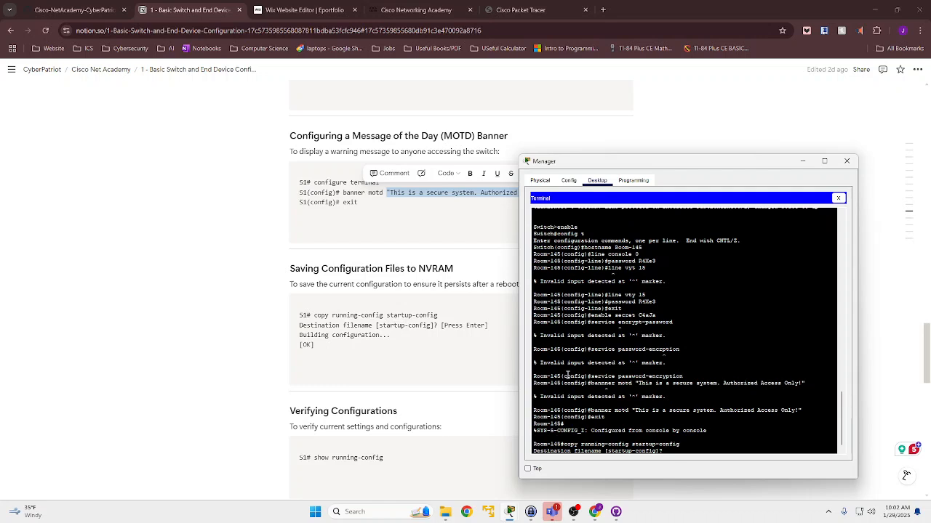
key(Return)
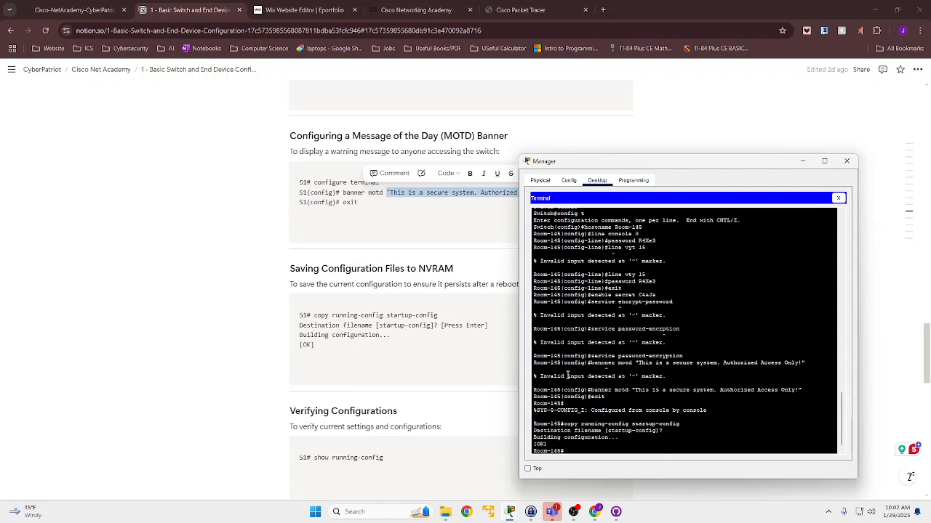
- Display Room-145's configuration with show running-config and page through it to the end
text(show running )
text(config)
key(Return)
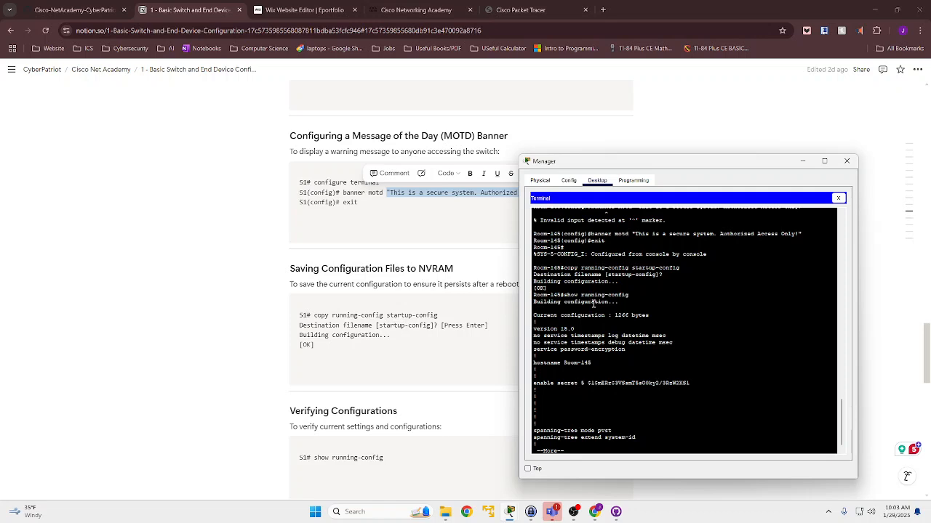
drag(560, 234, 660, 240)
key(Return)
key(Return)
key(Return)
key(Return)
key(Return)
key(Return)
key(Return)
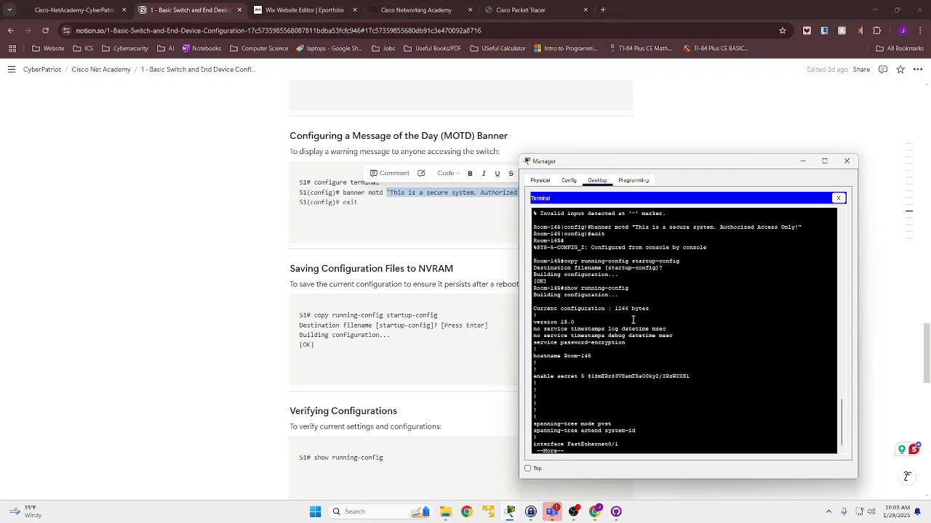
key(Return)
key(Return)
key(Return)
key(Return)
key(Return)
key(Return)
key(Return)
key(Return)
key(Return)
key(Return)
key(Return)
key(Return)
key(Return)
key(Return)
key(Return)
key(Return)
key(Return)
key(Return)
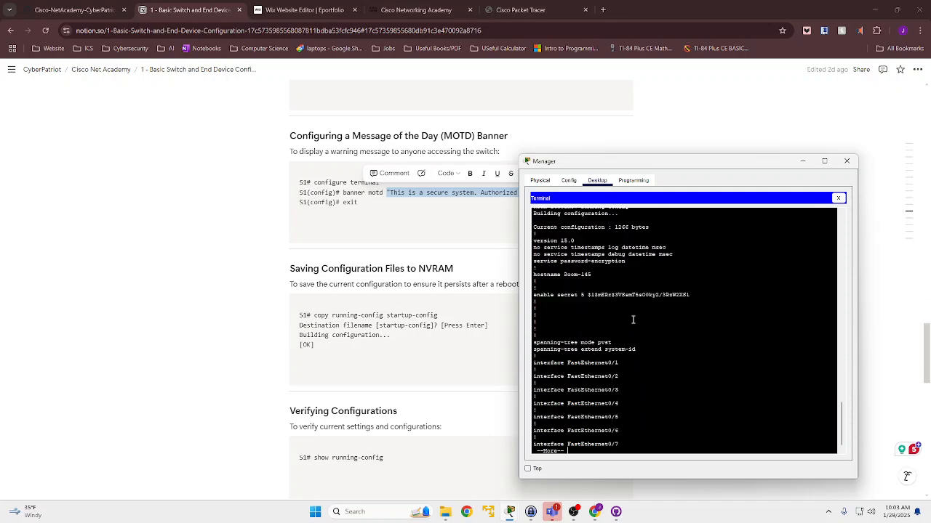
key(Return)
key(Return)
key(Return)
key(Return)
key(Return)
key(Return)
key(Return)
key(Return)
key(Return)
key(Return)
key(Return)
key(Return)
key(Return)
key(Return)
key(Return)
key(Return)
key(Return)
key(Return)
key(Return)
key(Return)
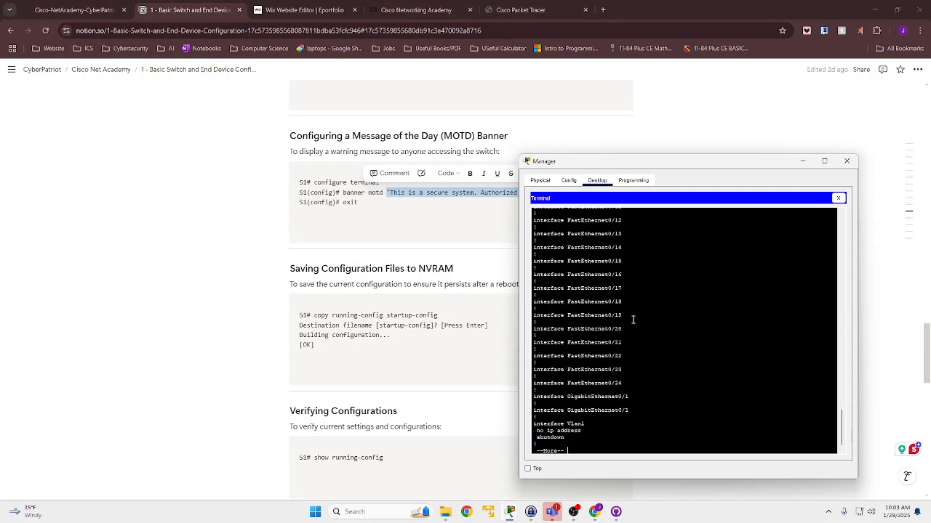
key(Return)
key(Return)
key(Return)
key(Return)
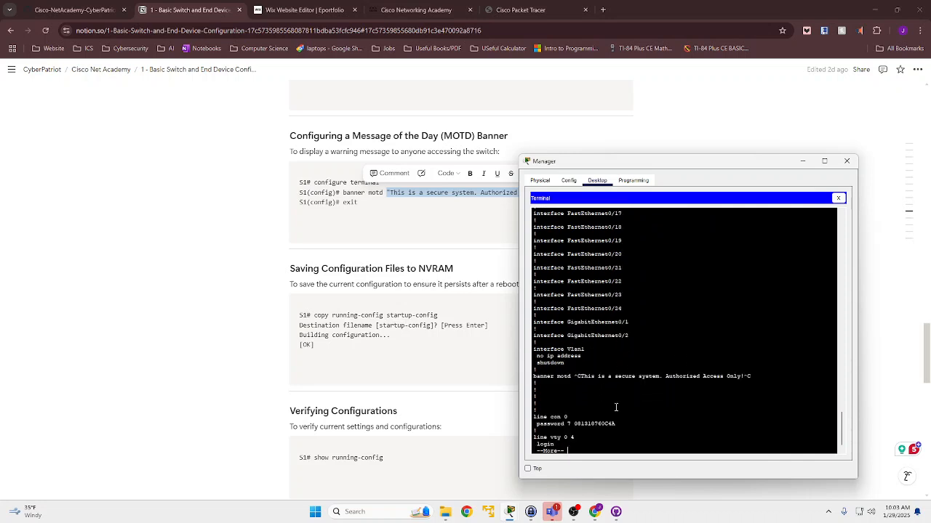
key(Return)
key(Return)
key(Return)
key(Return)
key(Return)
key(Return)
key(Return)
key(Return)
key(Return)
key(Return)
key(Return)
key(Return)
key(Return)
key(Return)
key(Return)
key(Return)
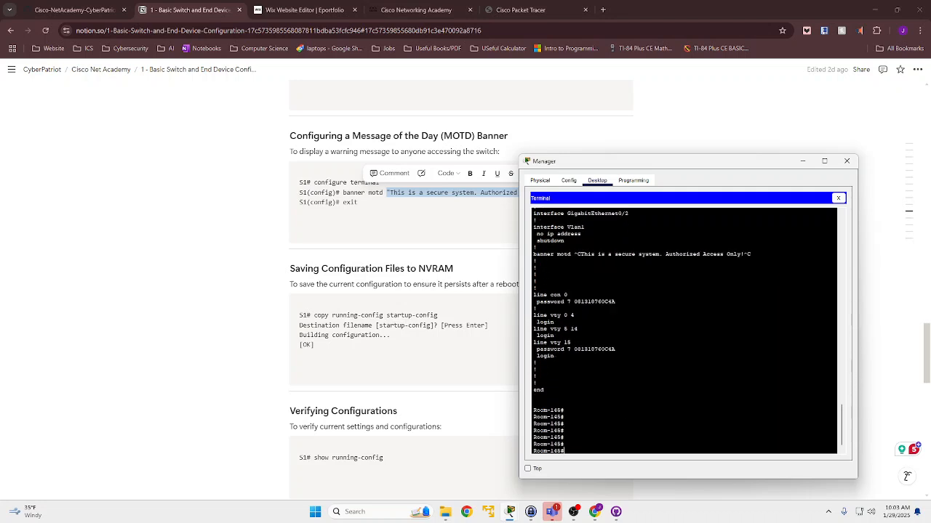
- Examine the password and login entries of the vty lines in Room-145's running configuration
drag(569, 324, 553, 315)
click(570, 321)
scroll(591, 347, up, 3)
scroll(591, 347, down, 3)
drag(536, 335, 554, 336)
scroll(555, 339, down, 1)
click(596, 450)
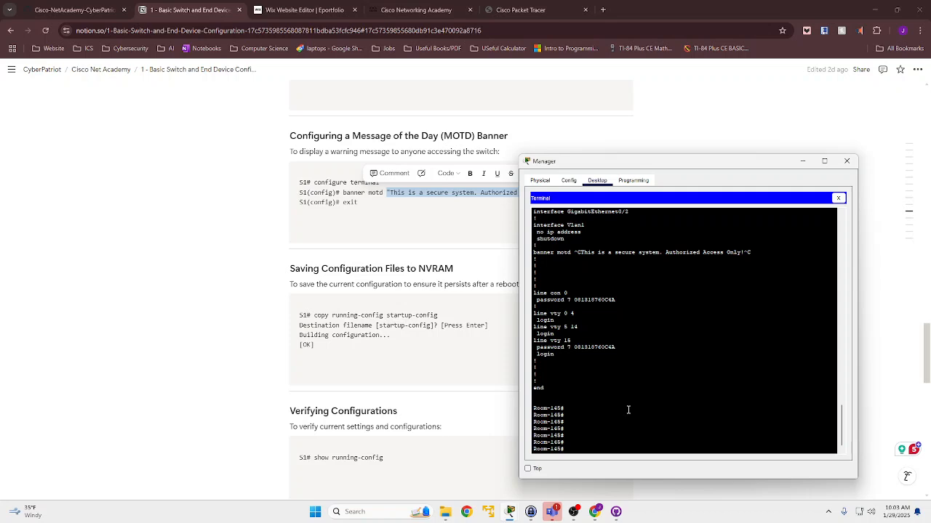
- Enter global configuration mode on Room-145 and open line vty 15 for configuration
text(config t)
key(Return)
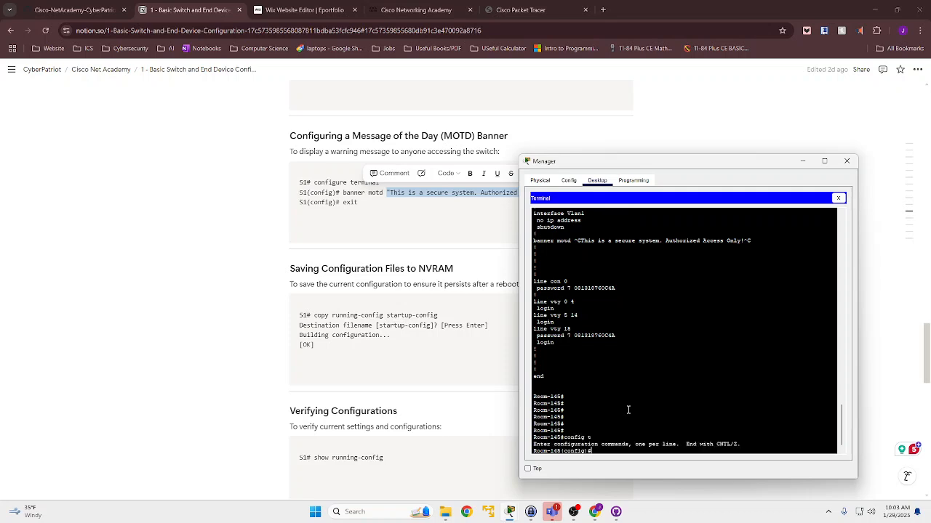
text(line vty 15)
key(Return)
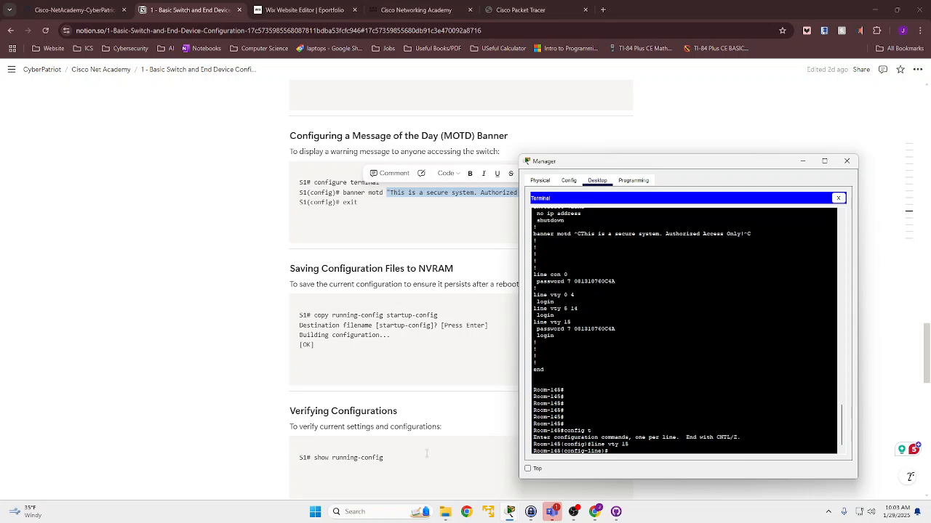
- Check the line password requirement in the activity instructions against the vty 15 entries in the Manager PC's terminal
click(510, 511)
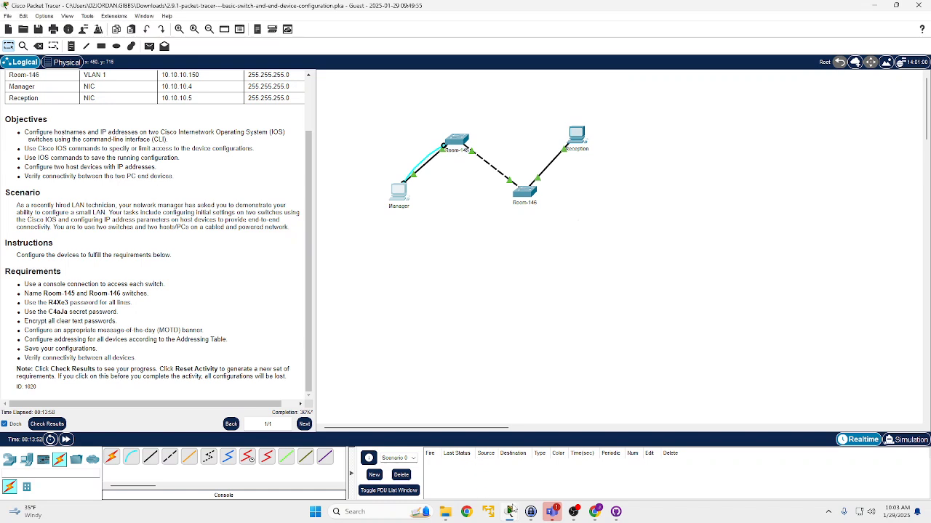
mouse_move(510, 512)
click(589, 433)
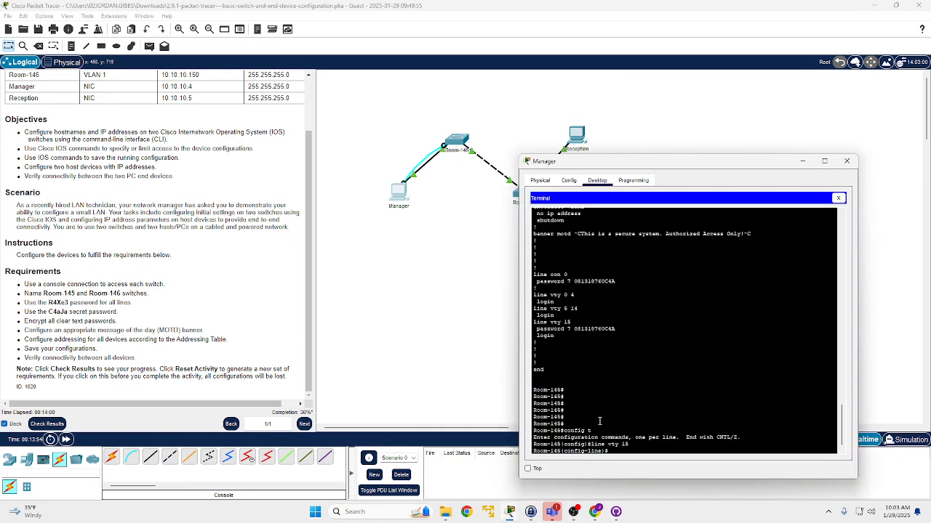
mouse_move(537, 335)
mouse_down()
mouse_move(558, 336)
mouse_move(537, 336)
mouse_up()
click(558, 336)
click(538, 336)
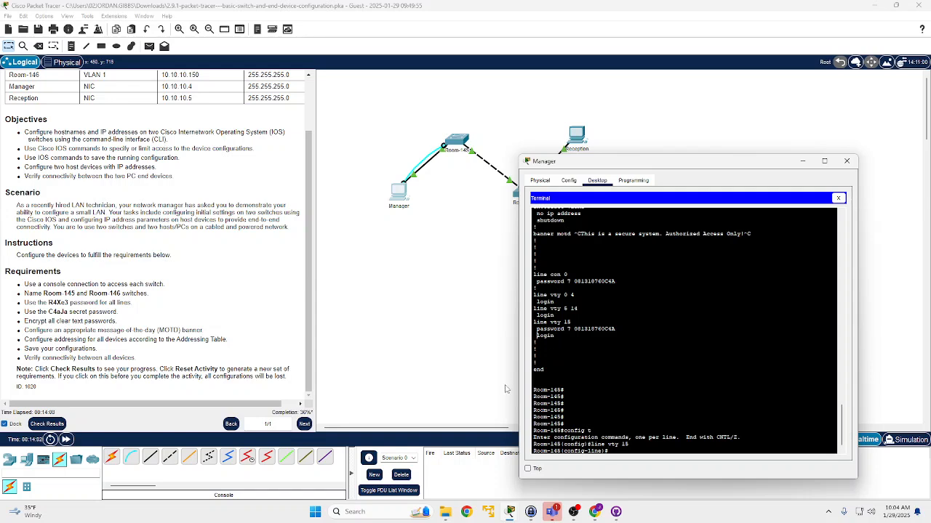
double_click(545, 330)
click(611, 450)
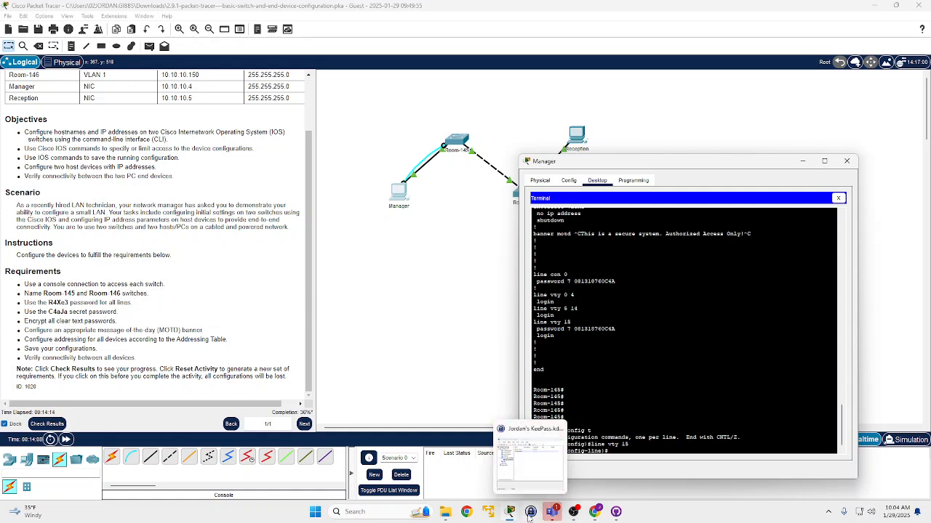
mouse_move(509, 511)
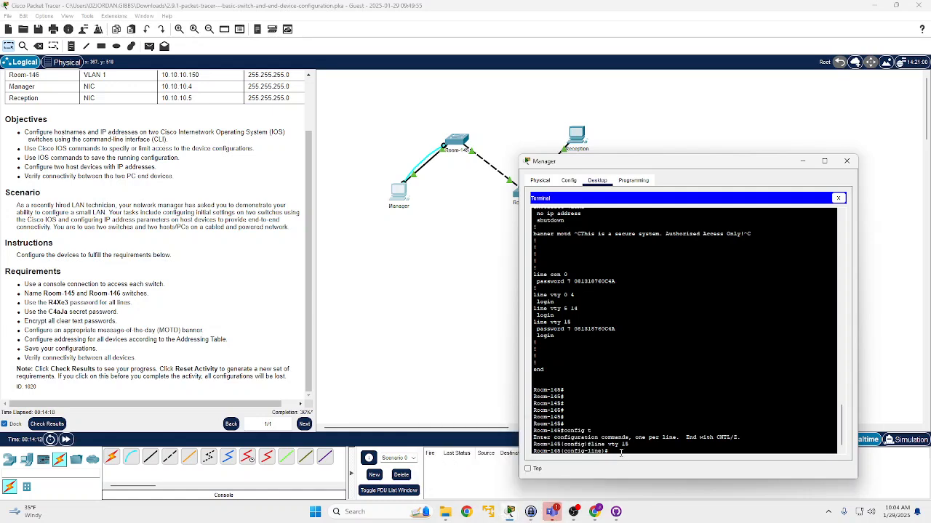
- Set the line password required by the instructions on Room-145's vty line 15 and enable login
text(password R4Xe3)
key(Return)
text(login)
key(Return)
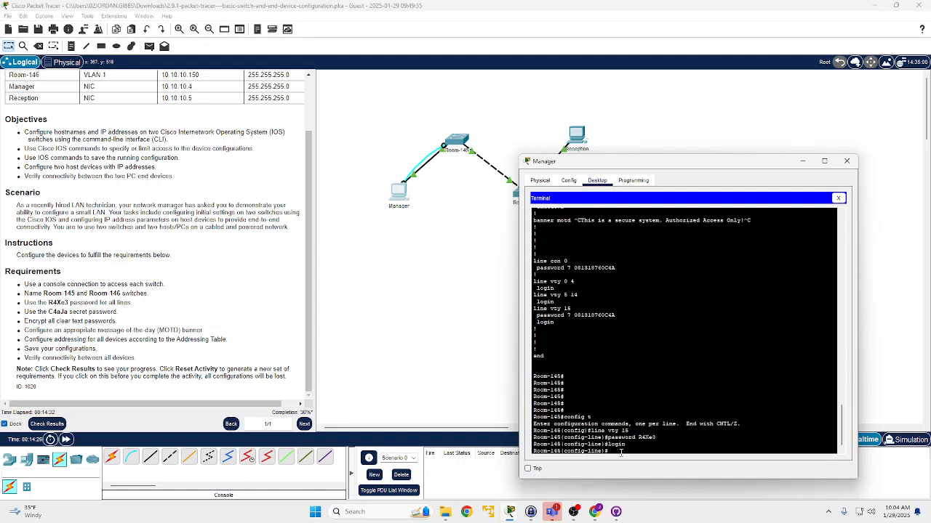
- Set the line password required by the instructions on Room-145's console line 0, enable login, and leave line configuration
text(line console 0)
key(Return)
text(password)
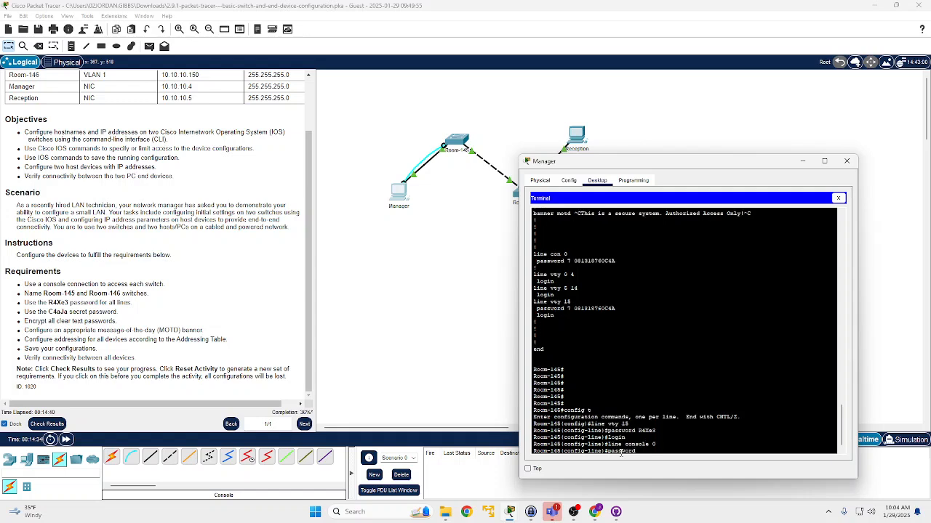
text( R4Xe3)
key(Return)
text(login)
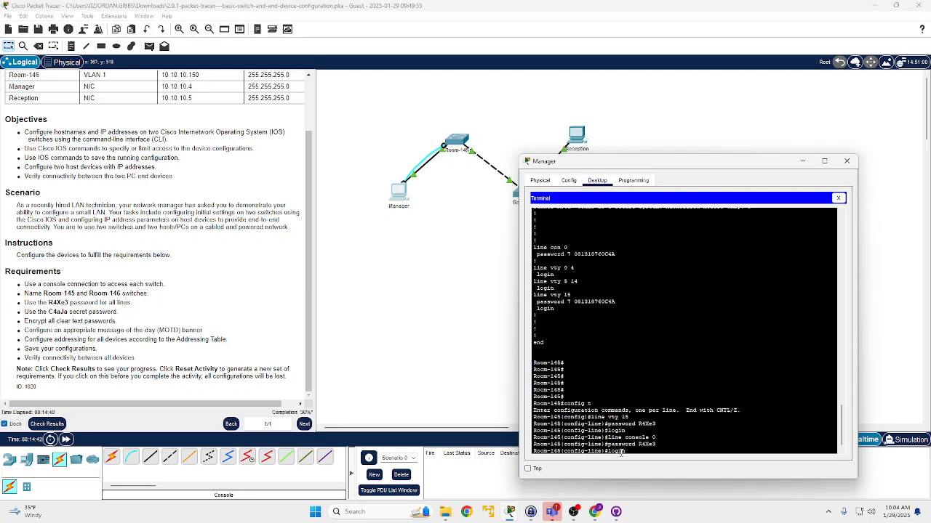
key(Return)
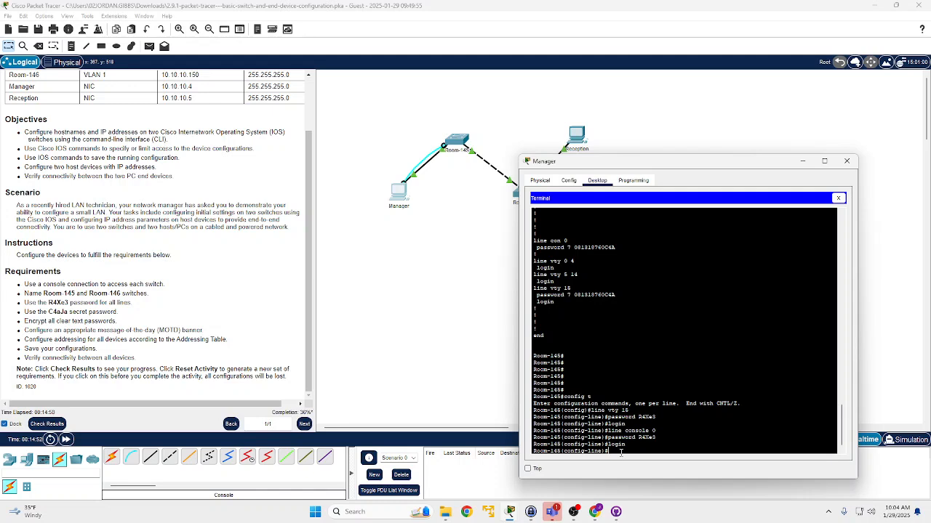
text(exit)
key(Return)
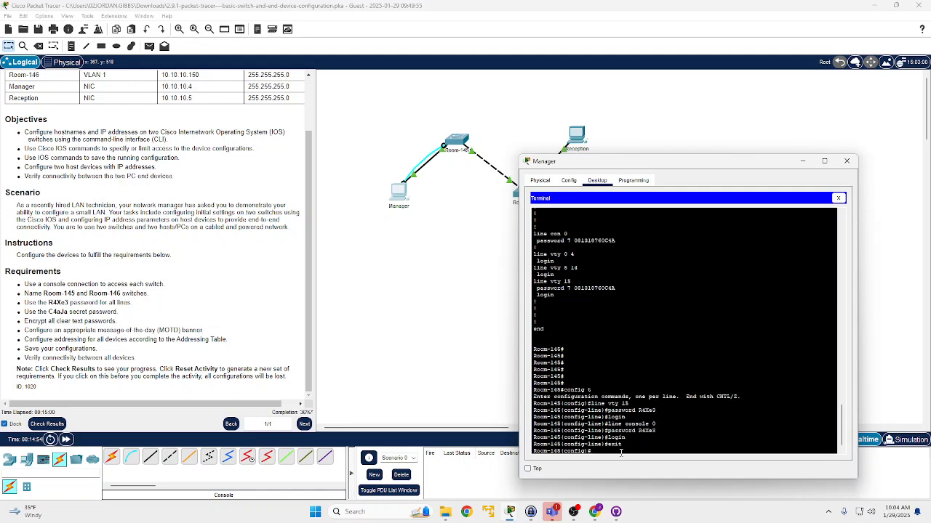
text(exi)
key(BackSpace)
key(BackSpace)
key(BackSpace)
mouse_move(593, 509)
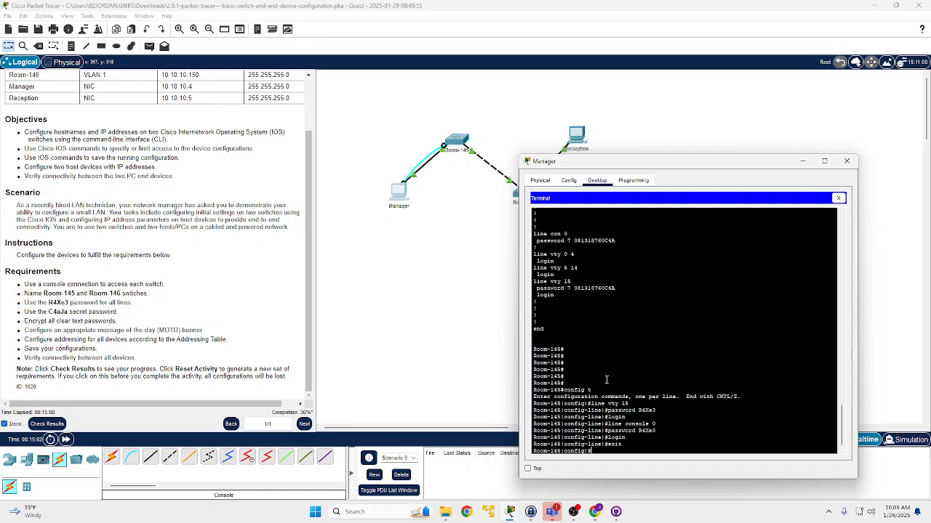
key(Up)
key(Up)
key(Up)
key(Up)
key(Up)
key(Up)
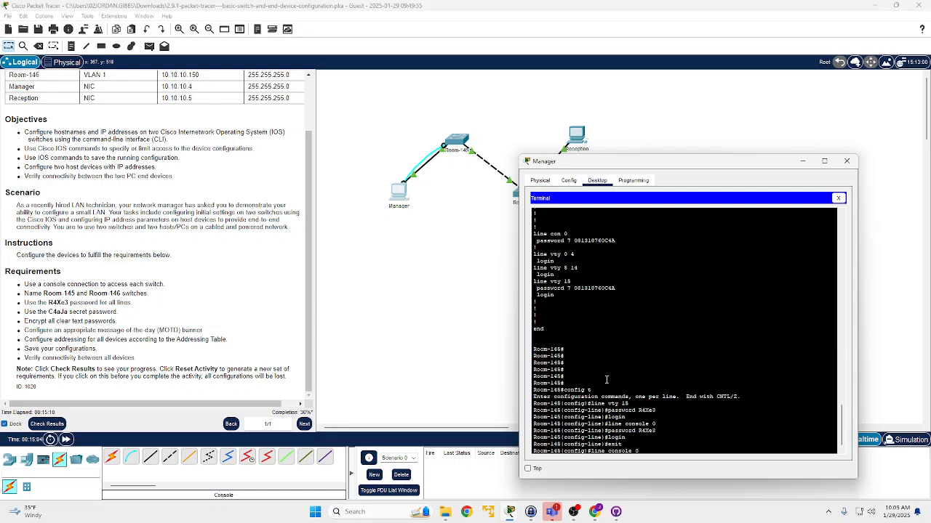
key(Up)
key(Up)
key(Up)
key(Down)
key(Down)
key(Down)
key(Down)
key(Down)
key(Down)
key(Down)
key(Down)
key(Down)
- Consult the notes on saving configurations and try "show running-config starup-config" in Room-145's global configuration mode
text(show running-config)
mouse_move(512, 516)
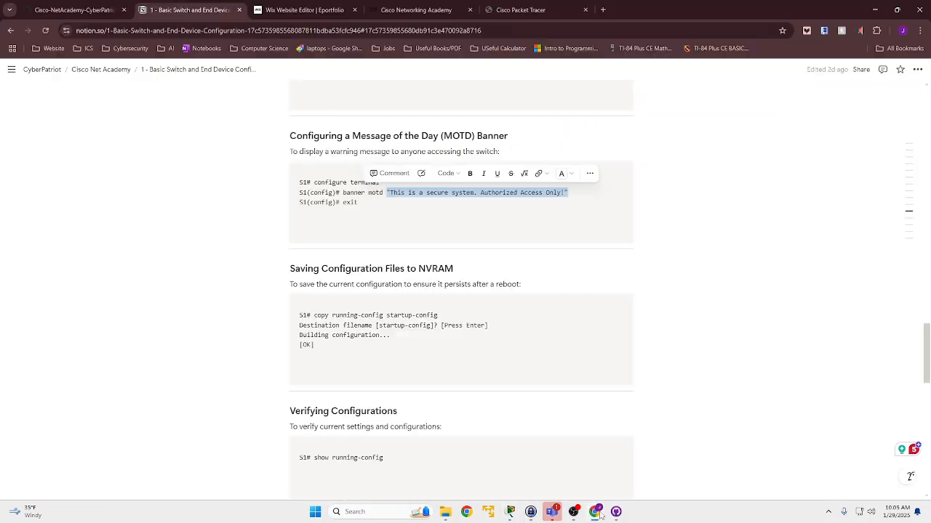
click(597, 513)
key(Escape)
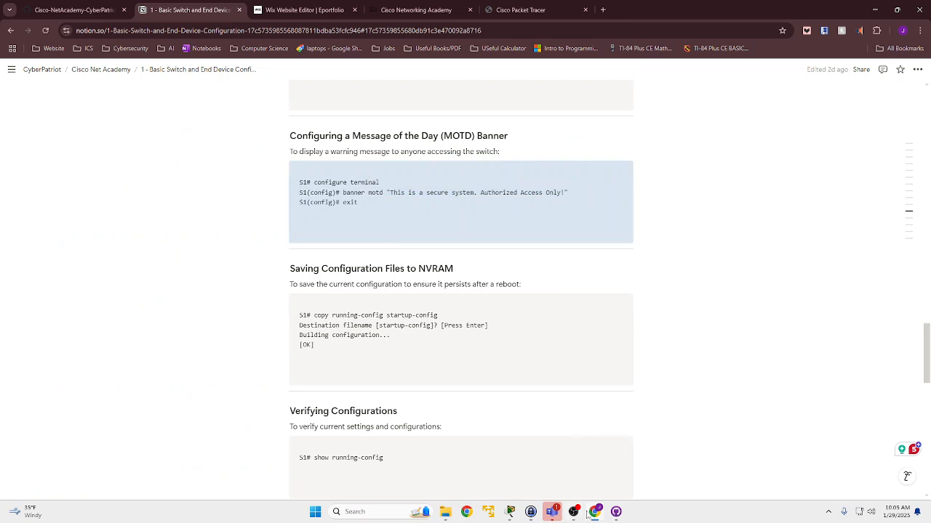
click(510, 512)
mouse_move(511, 513)
click(561, 480)
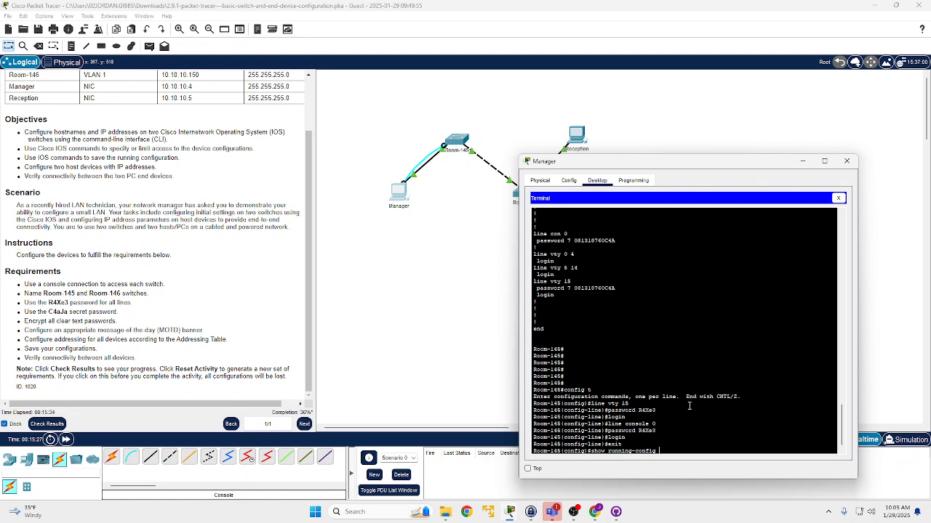
text(tartup)
text(-config)
key(Return)
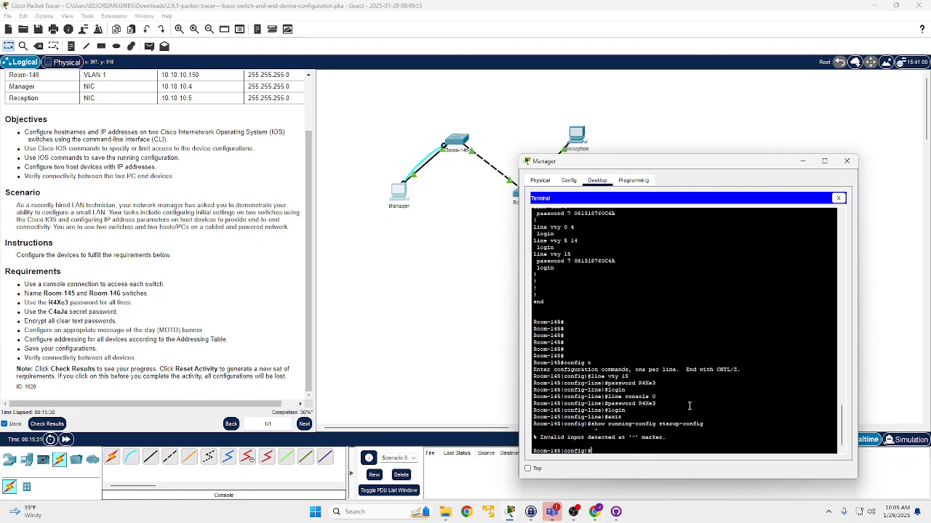
- Recheck the save command in the notes and try "copy running-config starup-config" in Room-145's global configuration mode
key(Up)
mouse_move(574, 513)
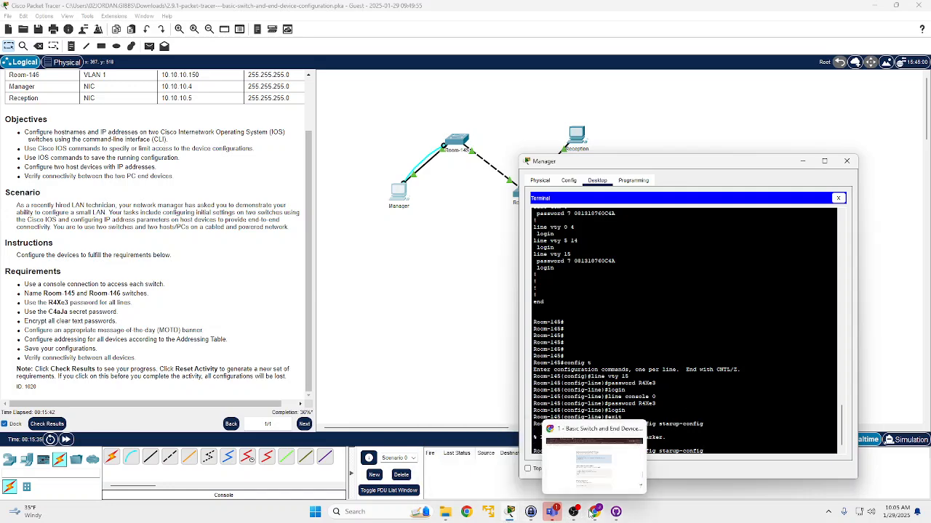
click(594, 511)
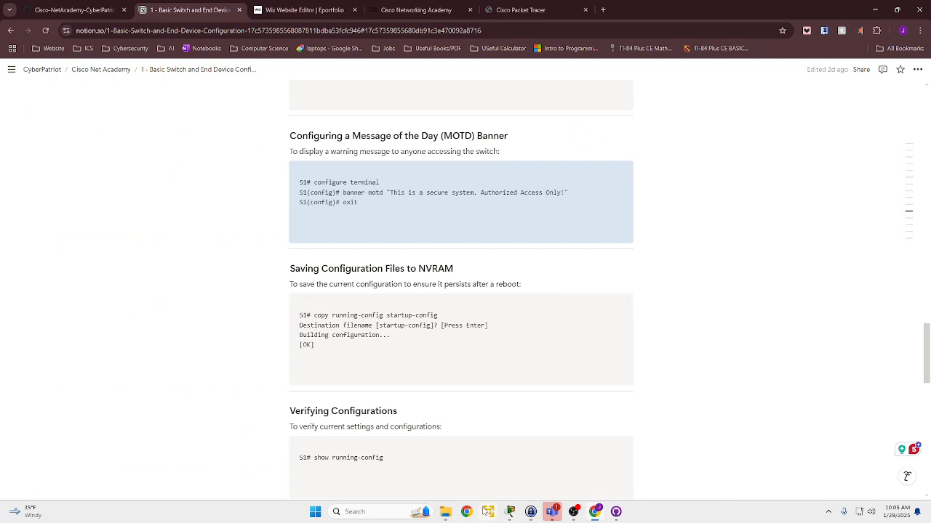
mouse_move(553, 513)
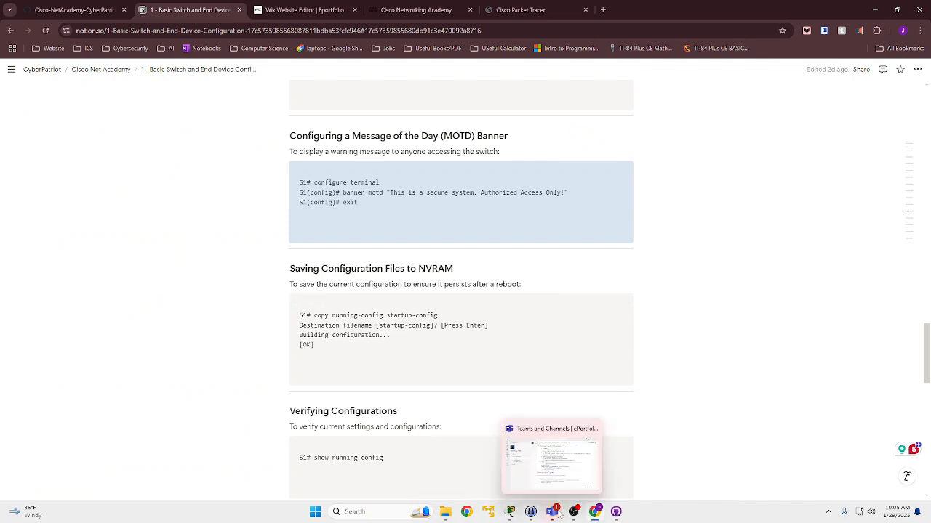
click(511, 511)
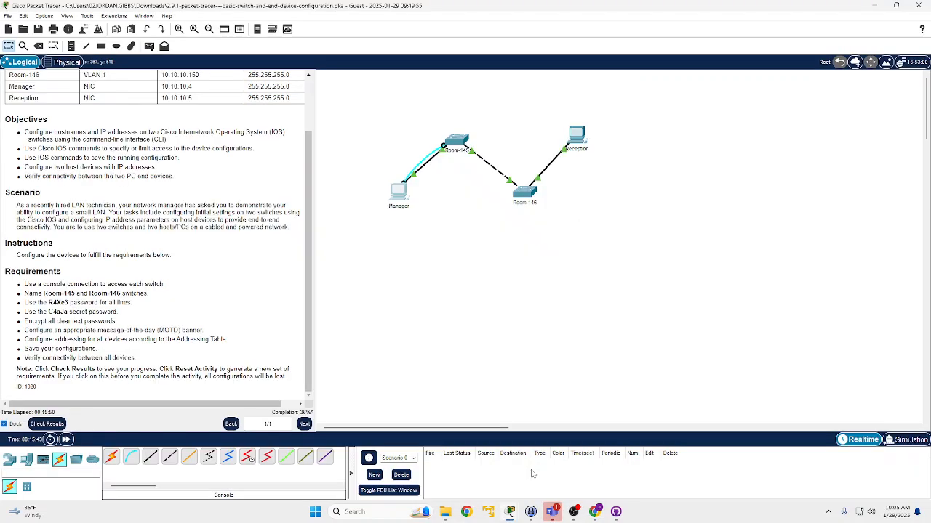
click(542, 473)
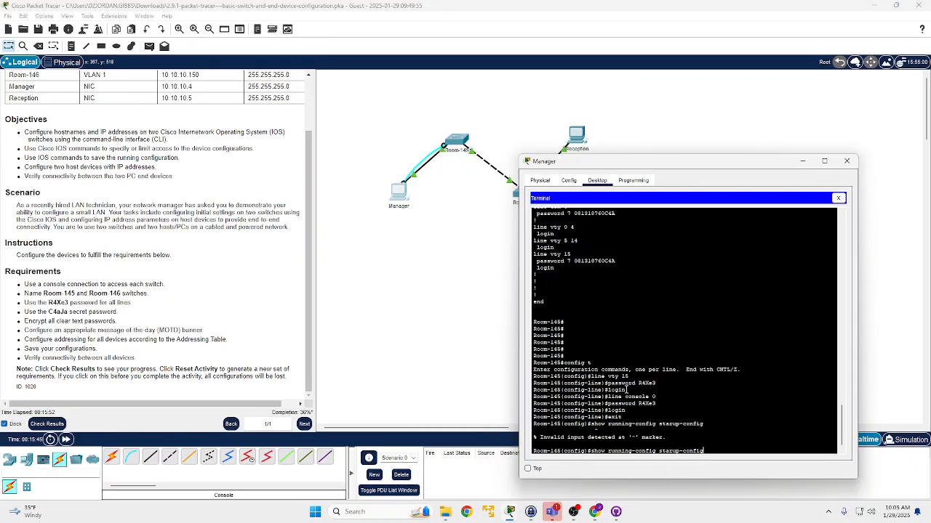
key(BackSpace)
key(BackSpace)
key(BackSpace)
key(BackSpace)
text(copy)
key(Return)
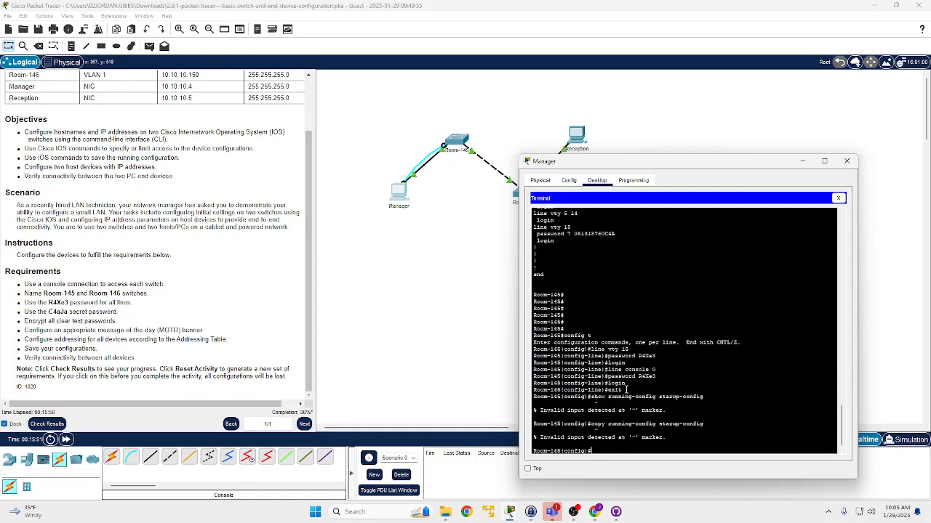
- Check the prompt mode used for saving in the notes and exit Room-145's global configuration mode
text(exit)
click(595, 511)
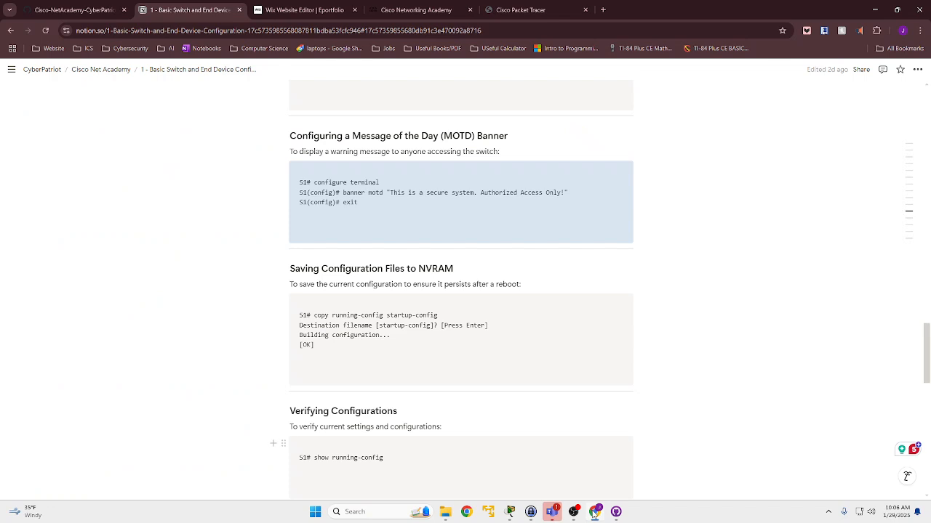
mouse_move(510, 512)
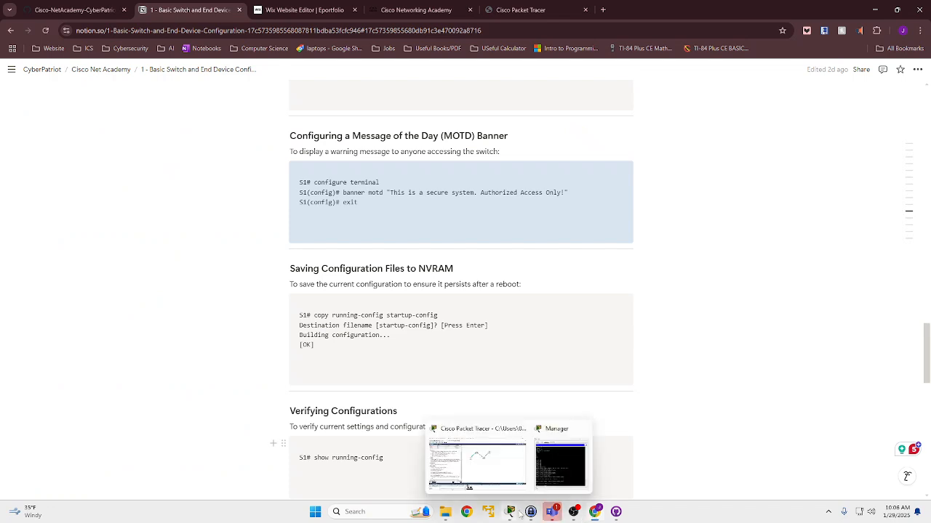
click(582, 463)
text(t)
key(Return)
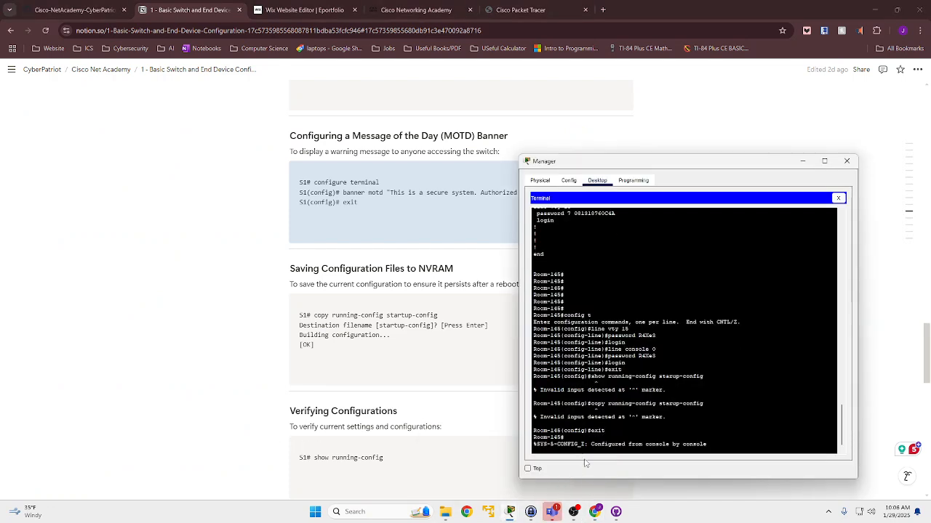
key(Return)
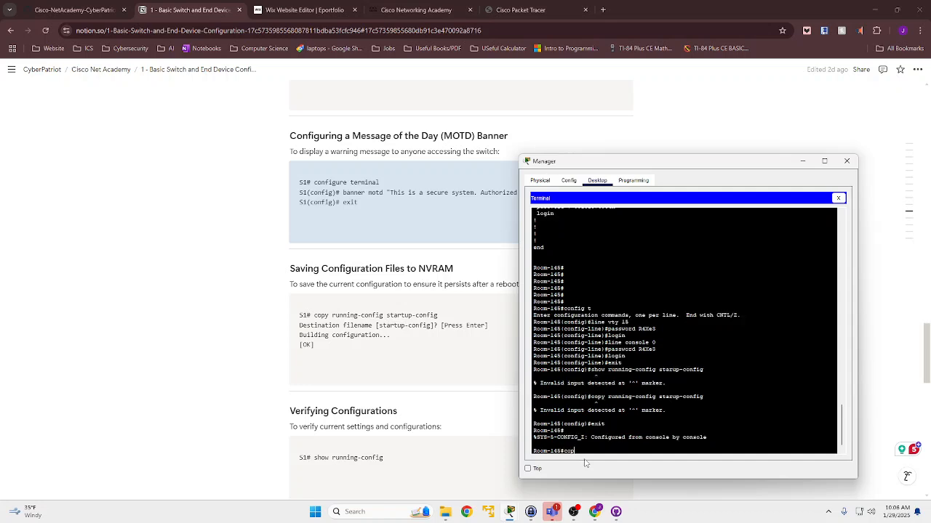
- Save Room-145's running configuration with copy running-config startup-config, accepting the default destination filename
text(config t)
key(Up)
key(Return)
key(Return)
key(Return)
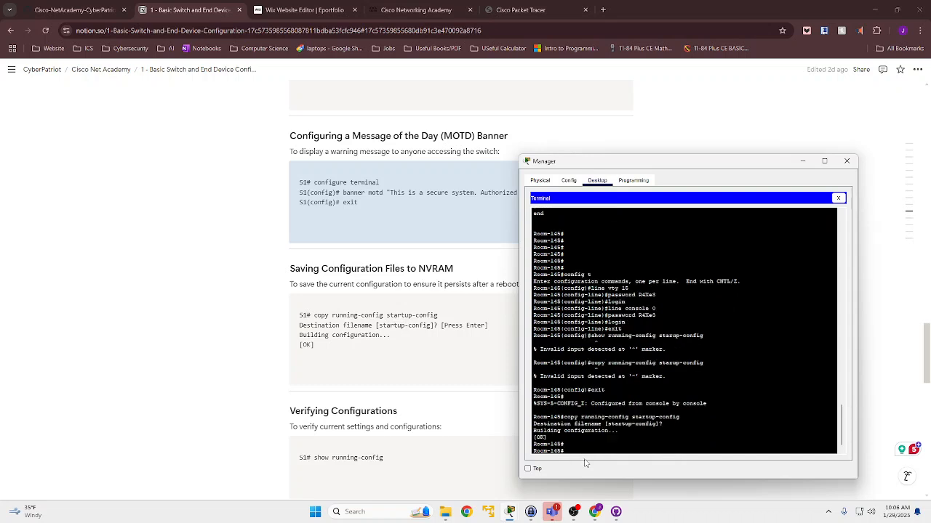
- Check the activity results, review the assessment items for each device, and return to the network workspace
mouse_move(510, 512)
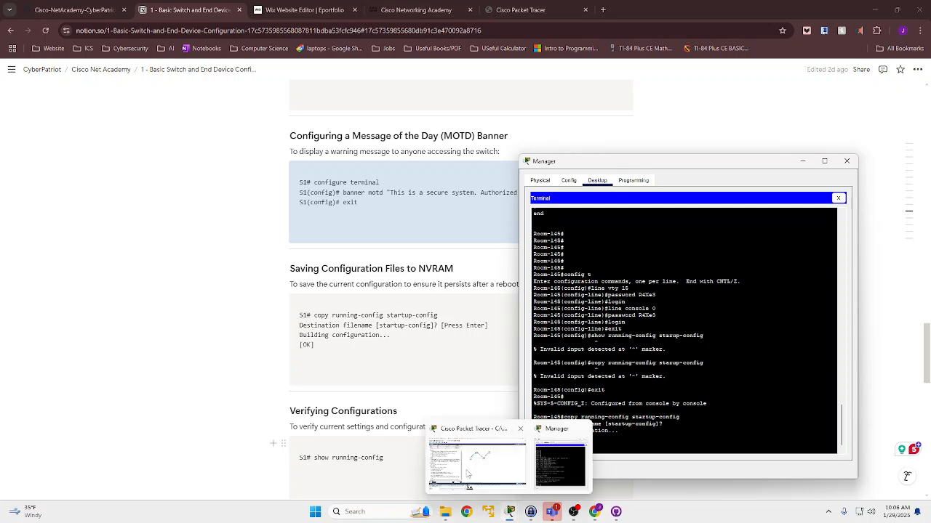
click(469, 478)
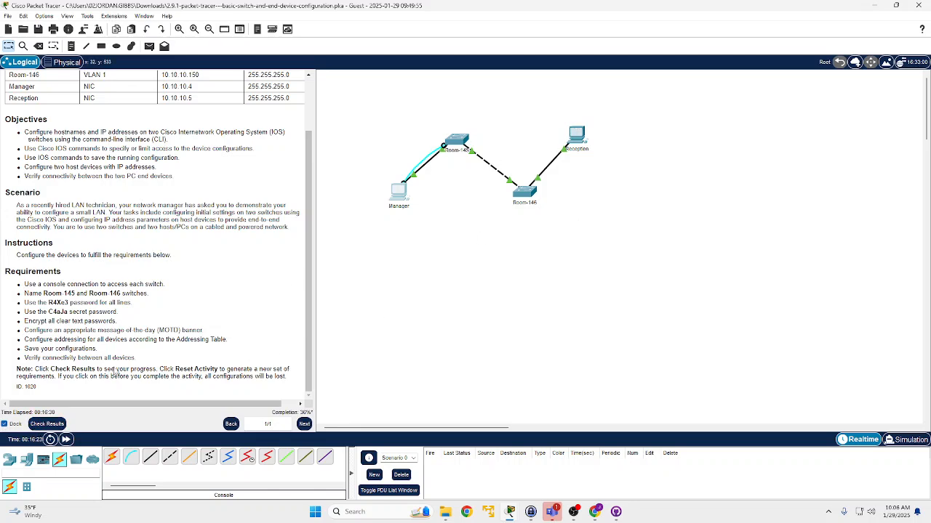
click(49, 423)
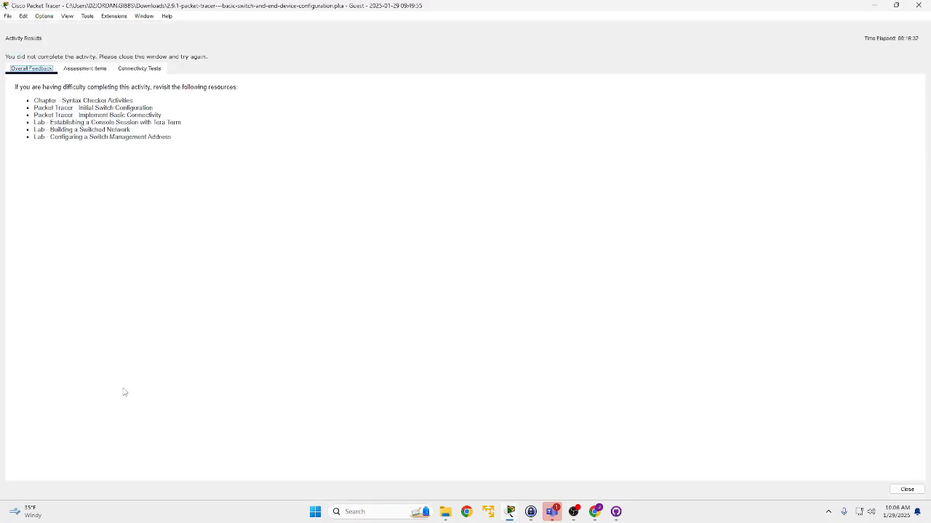
click(82, 69)
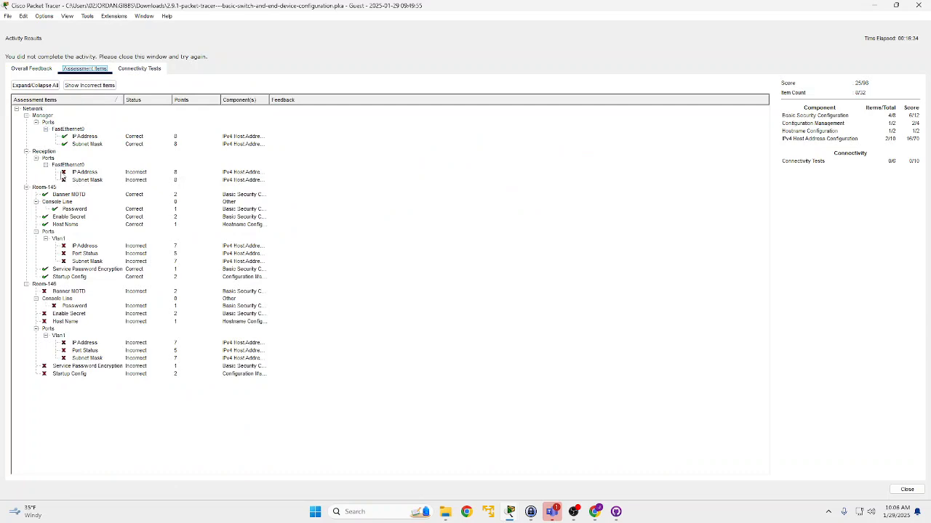
click(37, 69)
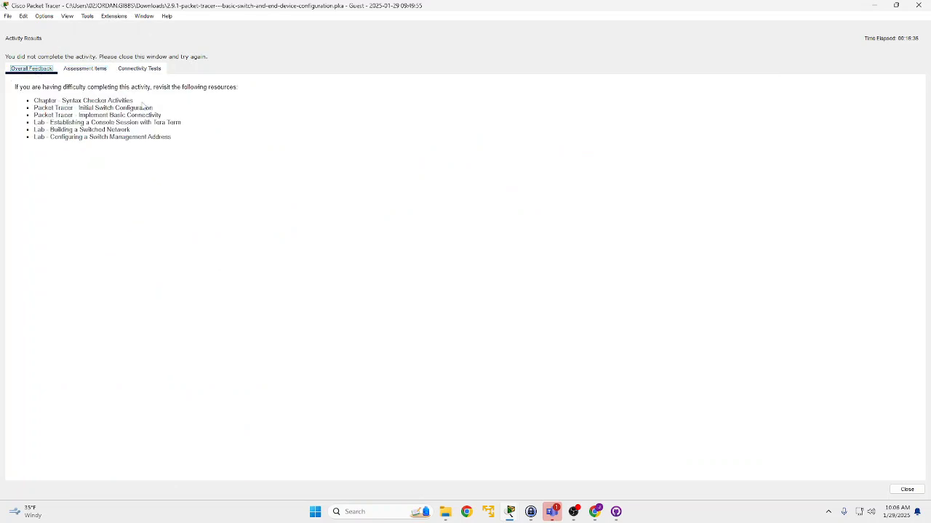
click(876, 7)
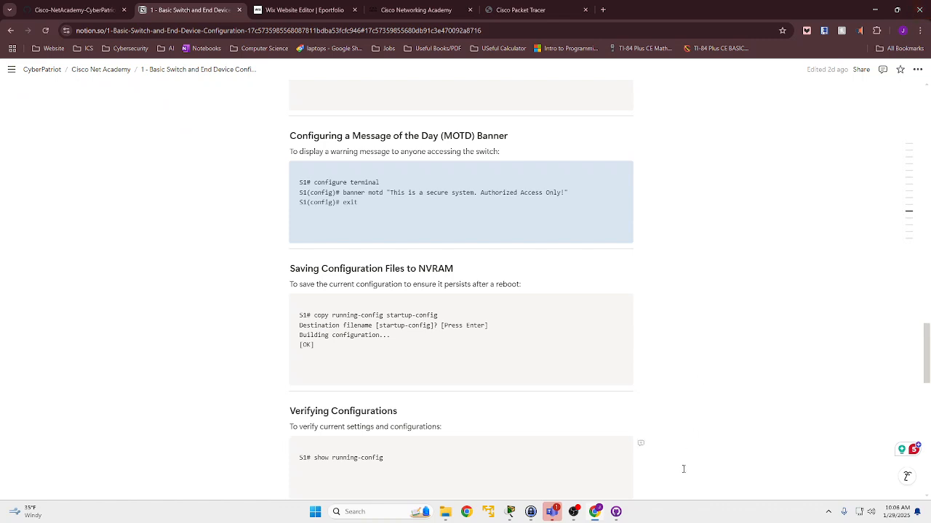
mouse_move(508, 515)
click(483, 462)
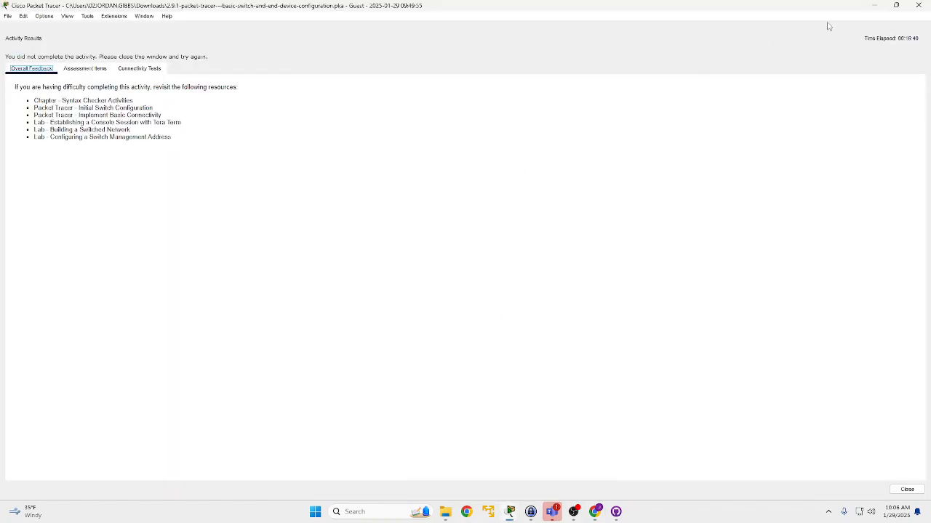
click(918, 5)
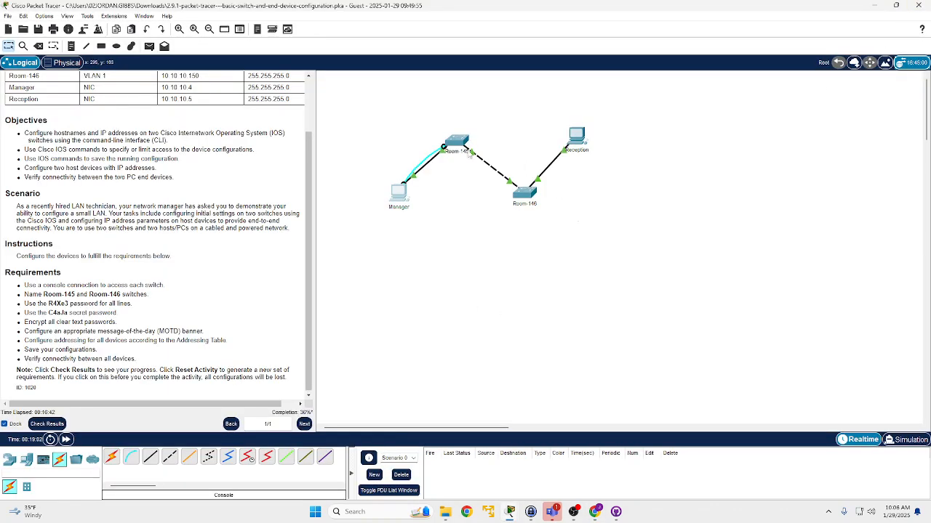
- Reopen the Manager PC's terminal and enter global configuration mode on Room-145
click(403, 194)
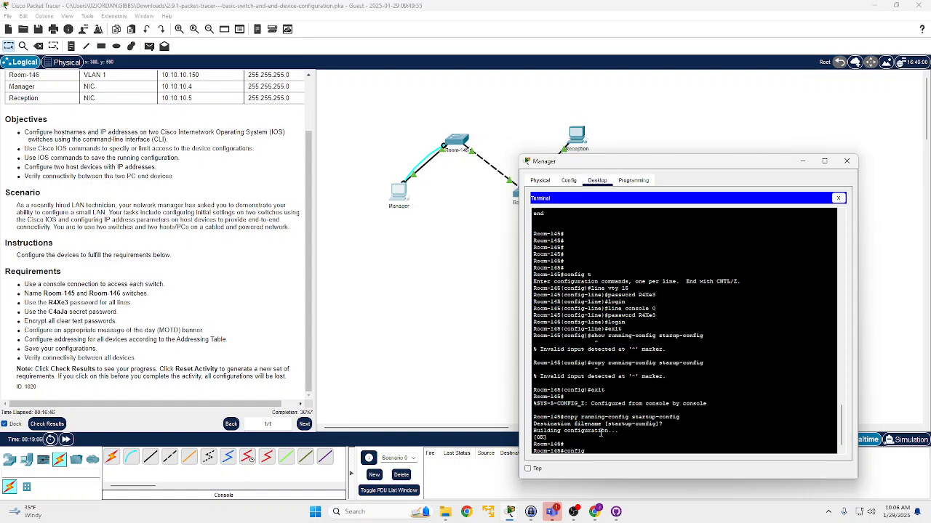
text(config t)
key(Return)
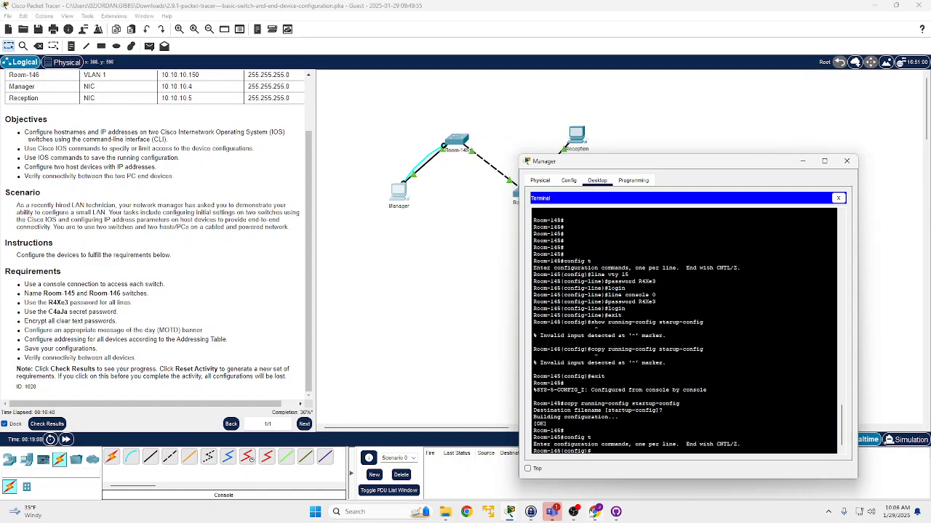
- Look up the interface VLAN configuration commands in the Notion notes and return to the Manager PC's terminal
click(593, 512)
scroll(418, 312, down, 5)
scroll(397, 290, down, 2)
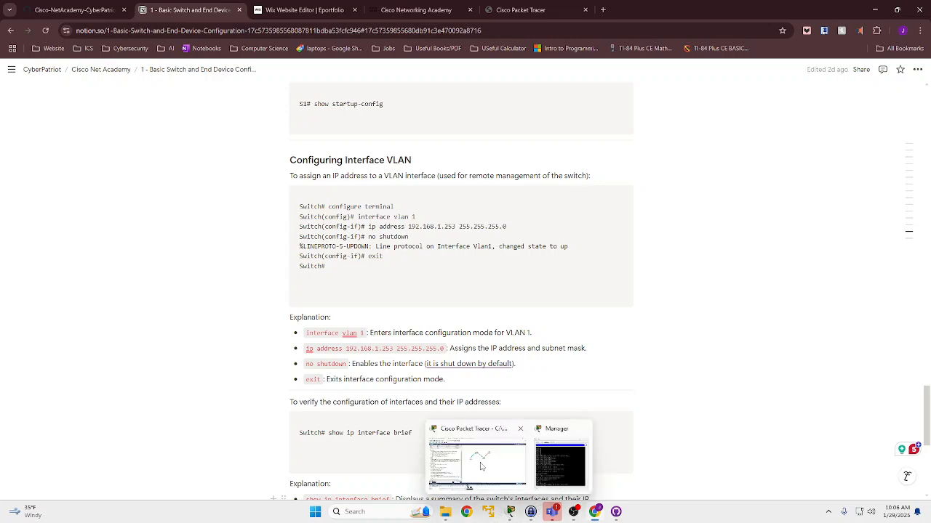
click(500, 485)
mouse_move(509, 517)
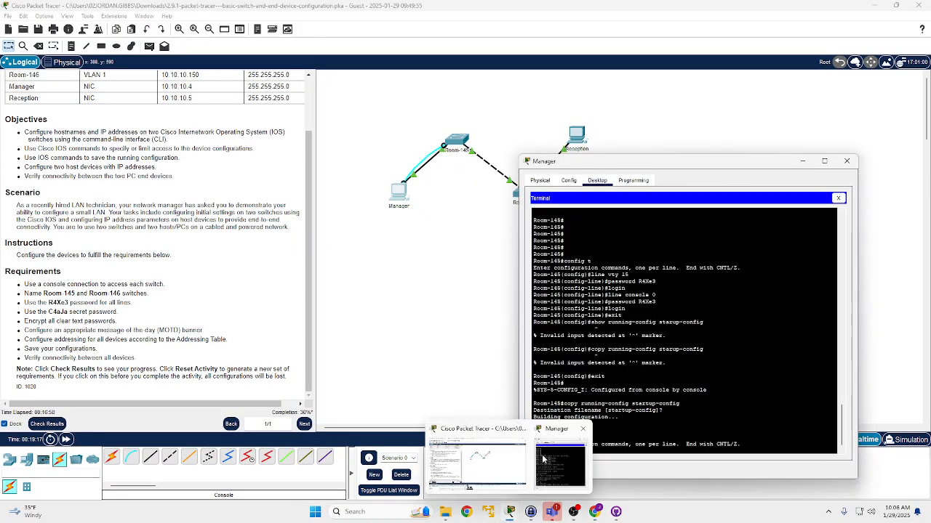
click(569, 396)
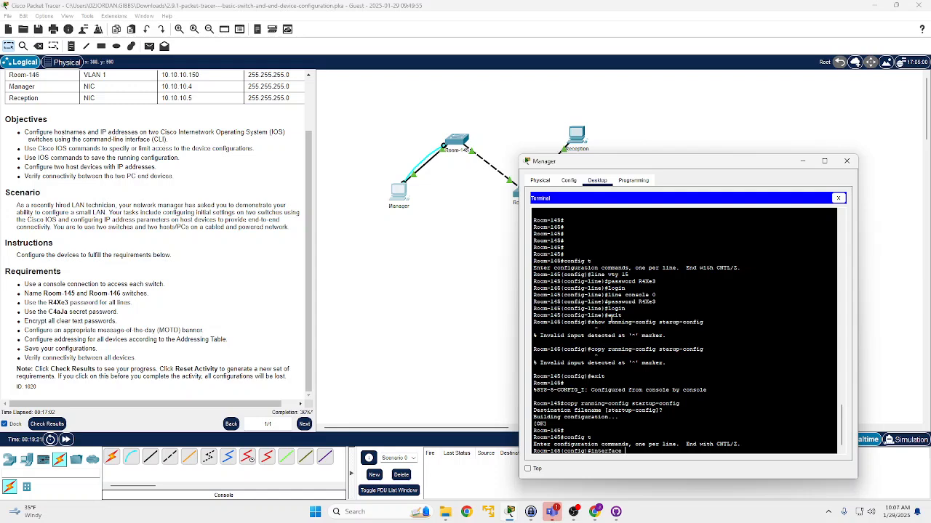
- Enter VLAN 1 interface configuration on Room-145 and assign IP address 10.10.10.100 with mask 255.255.255.0, checking the syntax in the Notion notes
text(1)
scroll(157, 149, up, 3)
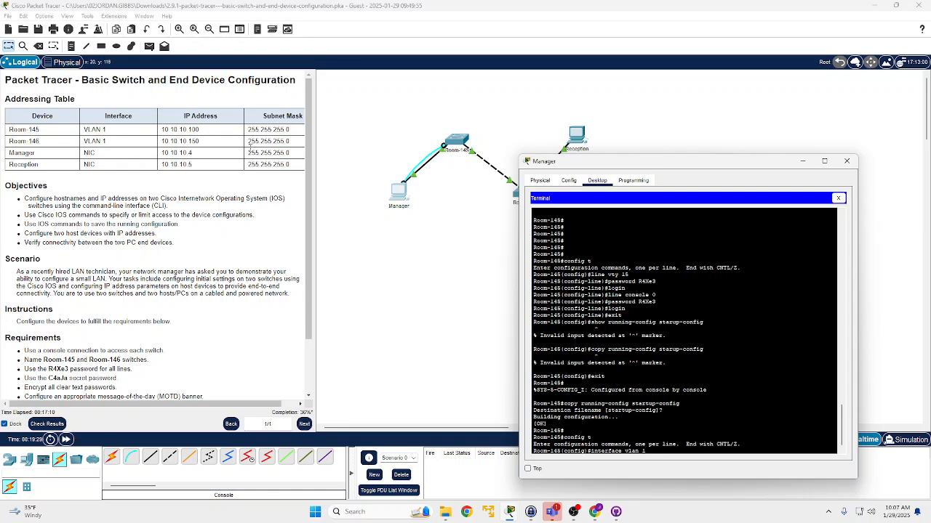
key(Return)
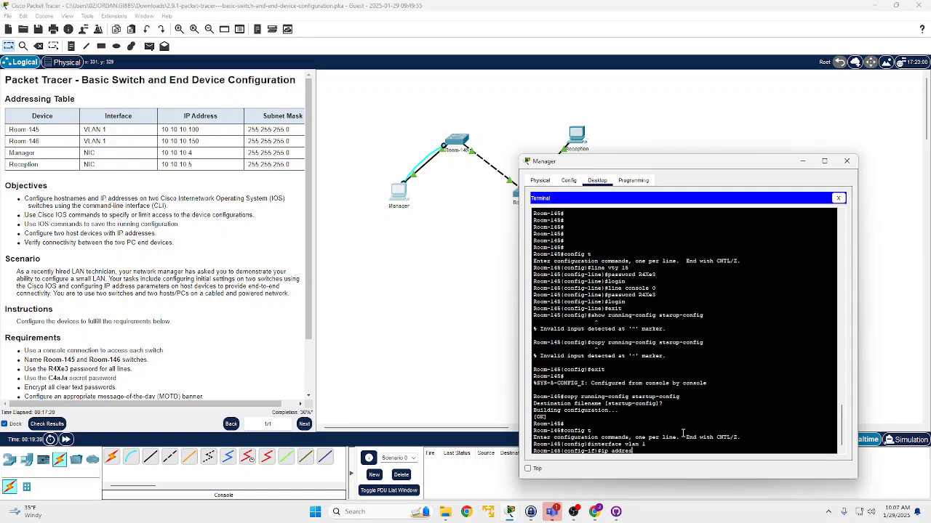
mouse_move(595, 513)
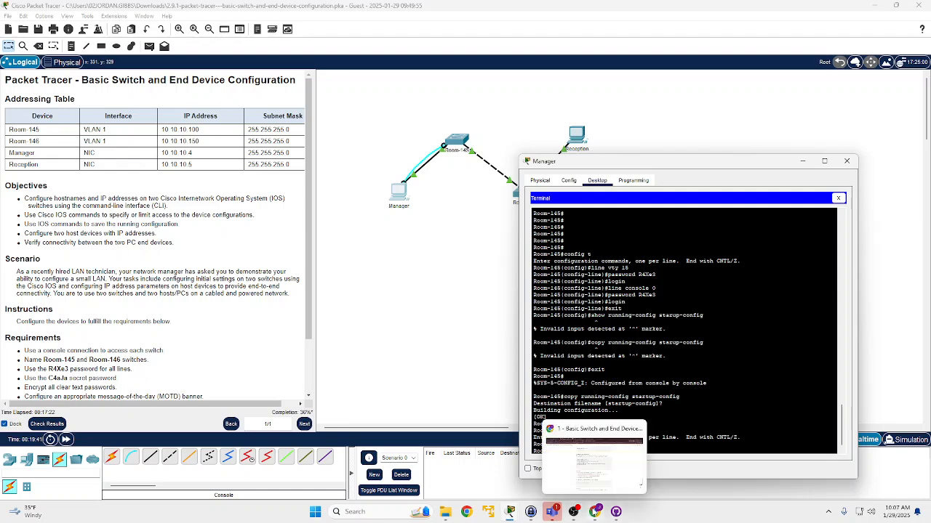
click(610, 476)
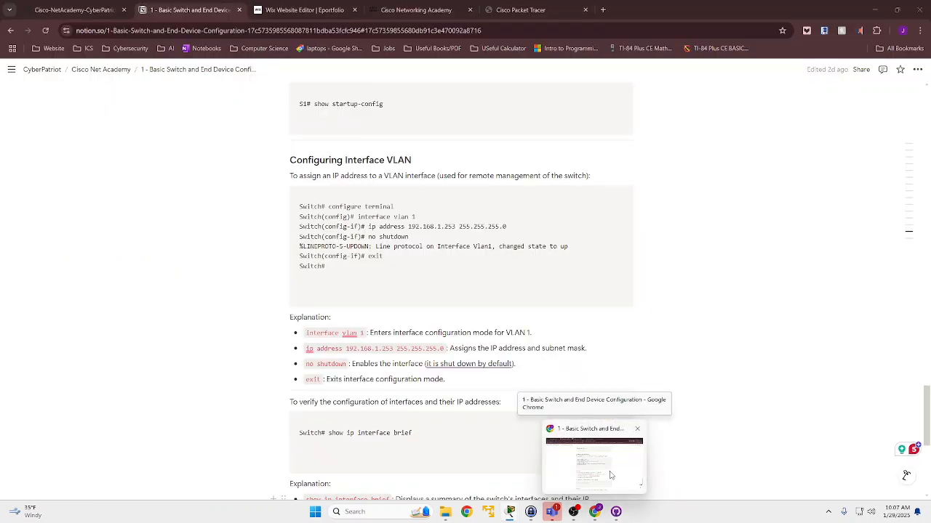
click(611, 476)
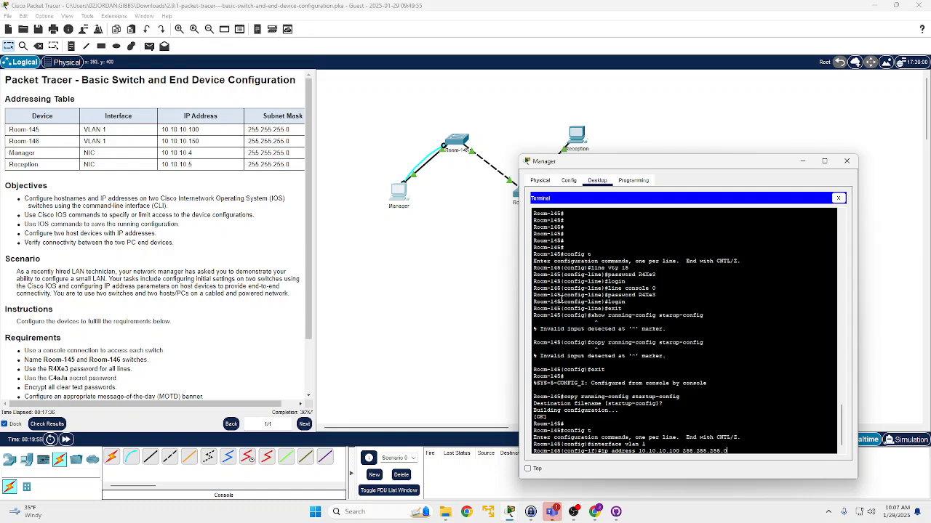
key(Return)
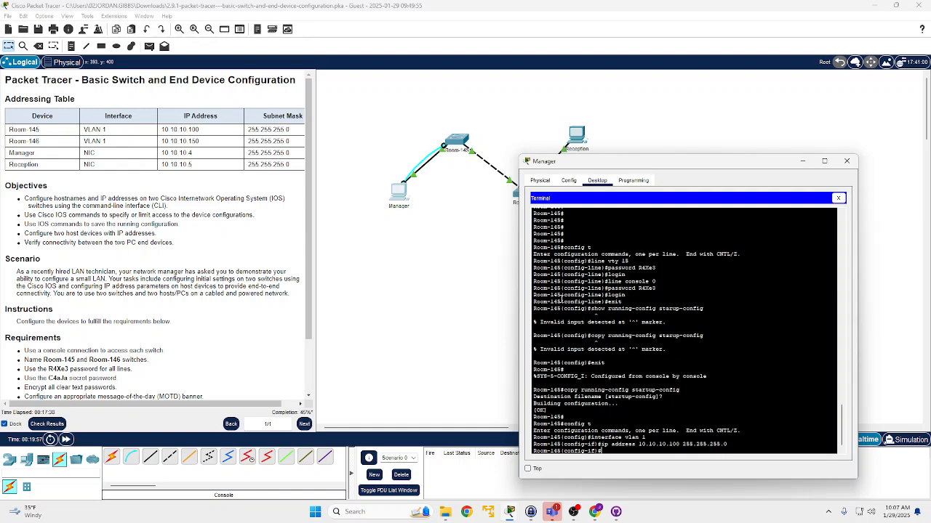
- Enable the VLAN 1 interface with no shutdown and exit back to Room-145's privileged EXEC mode
text(no shutdown)
key(Return)
key(Return)
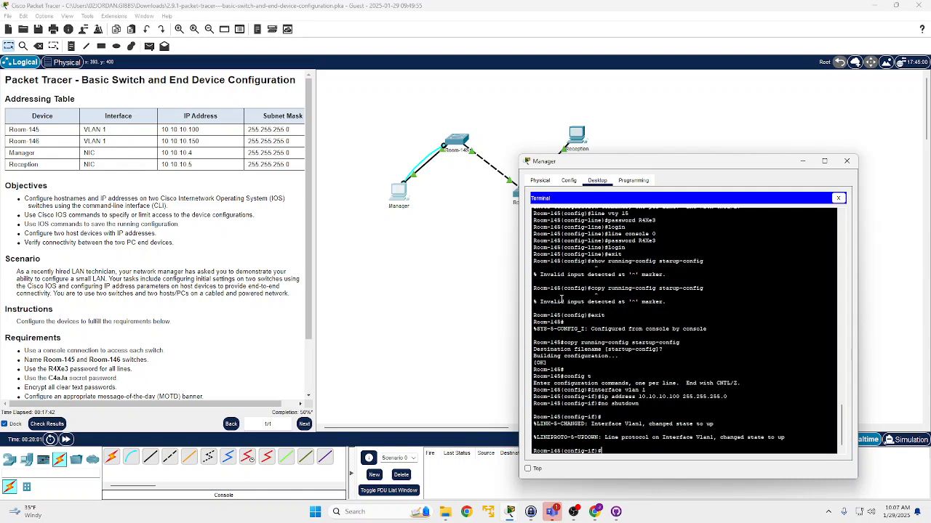
text(exit)
key(Return)
text(exit)
key(Return)
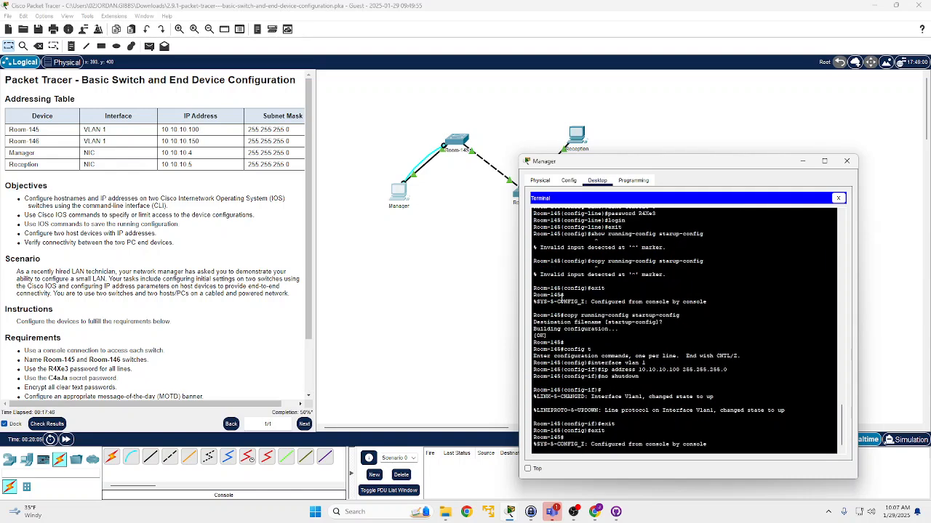
- Save the VLAN 1 configuration on Room-145 with copy running-config startup-config, accepting the default destination filename
text(copy running-config startup-config)
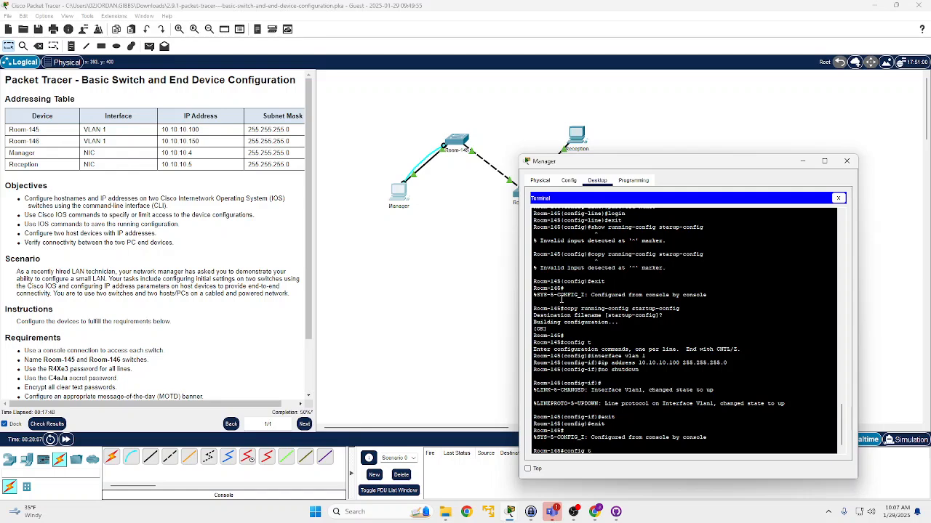
key(Return)
key(Return)
key(Return)
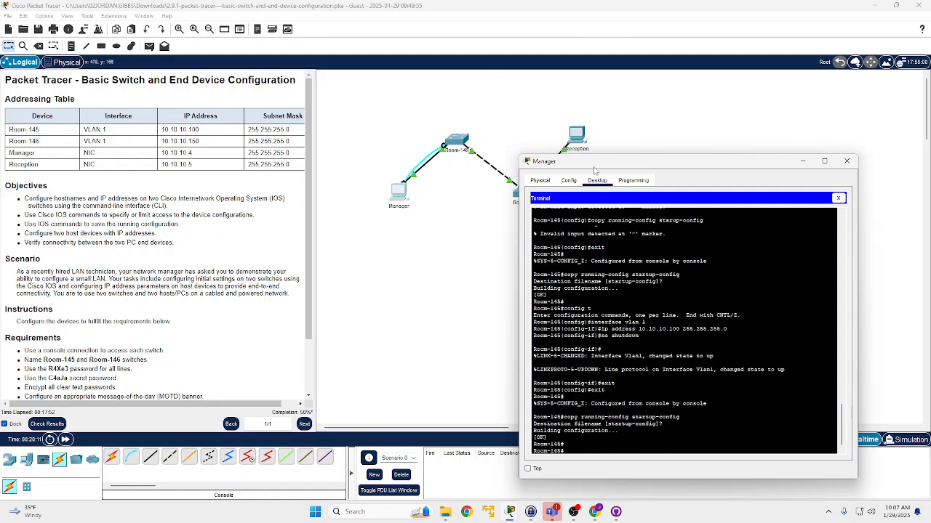
- Check the activity results, review the assessment items for Reception and both switches, and close the results
click(62, 427)
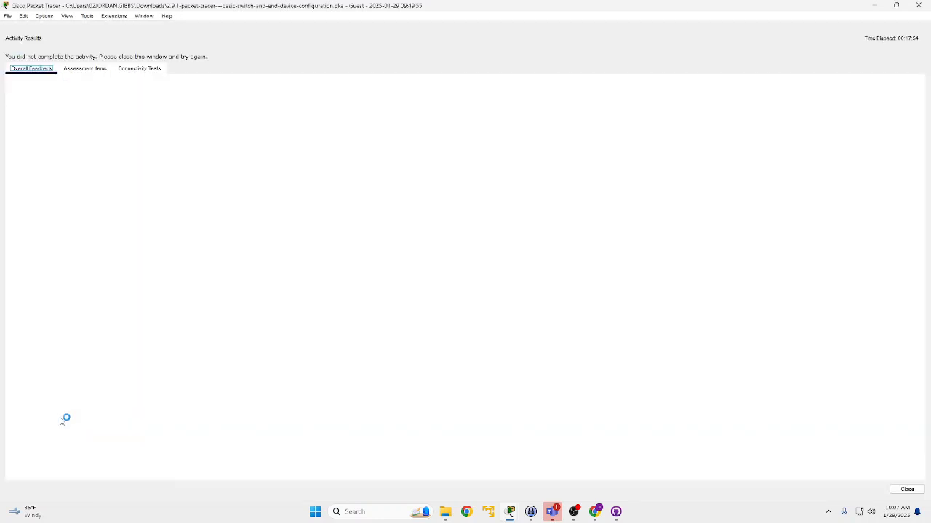
click(85, 68)
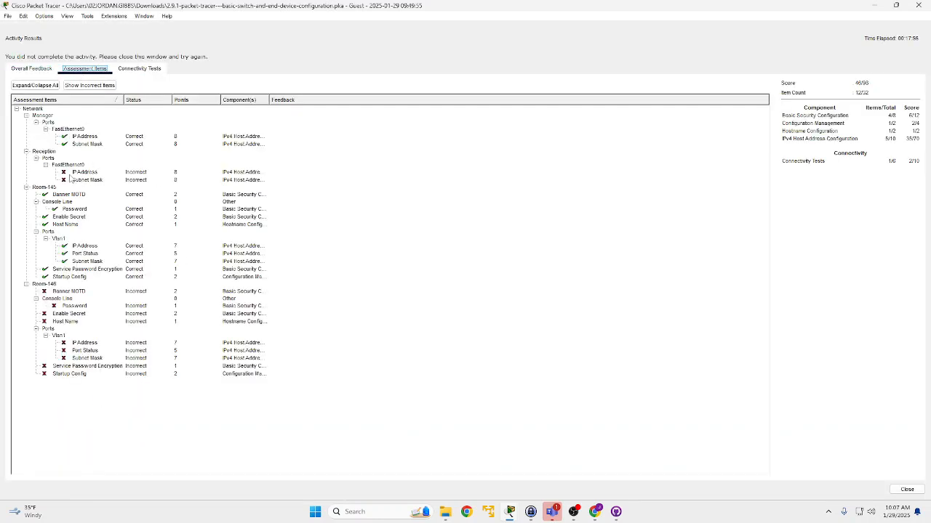
click(87, 173)
click(79, 180)
click(80, 173)
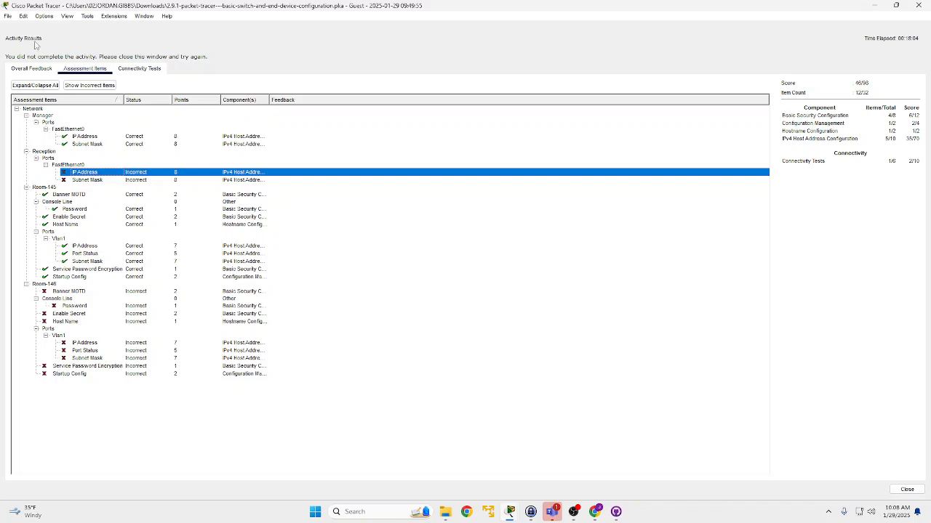
click(31, 69)
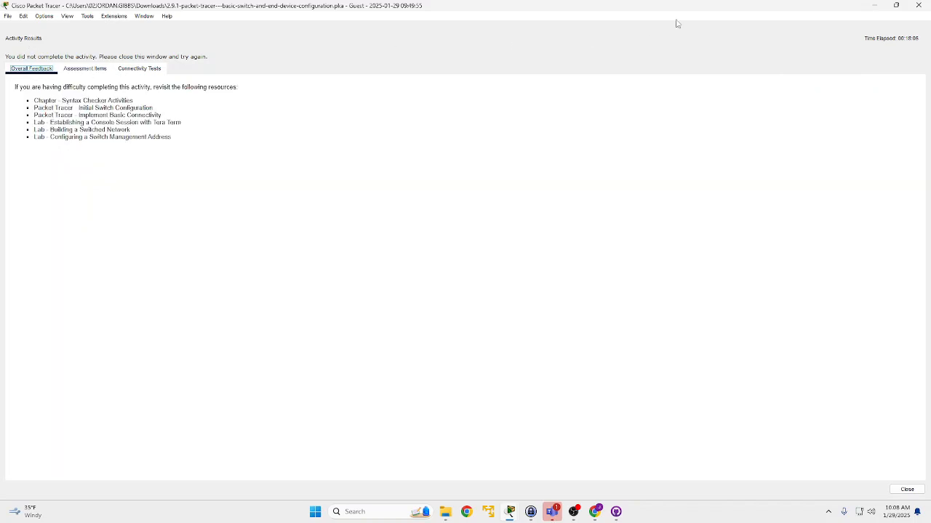
click(917, 5)
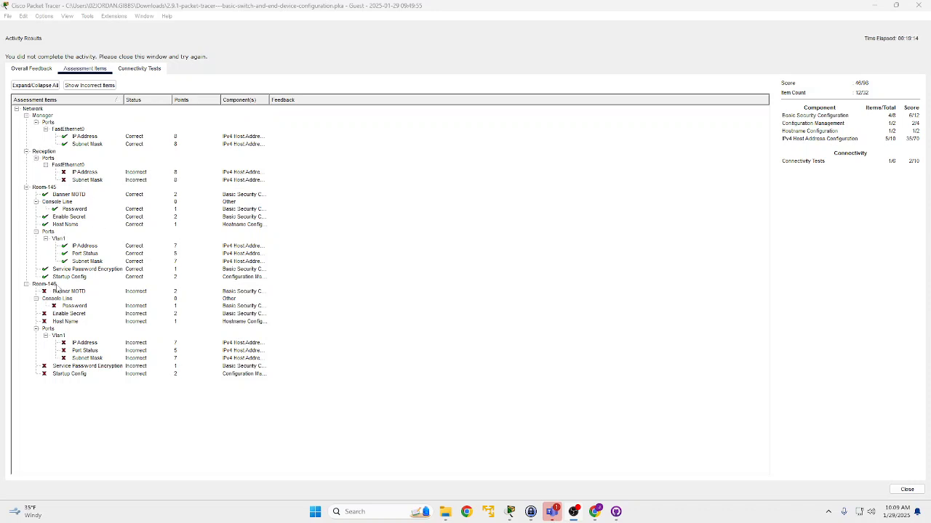
click(915, 5)
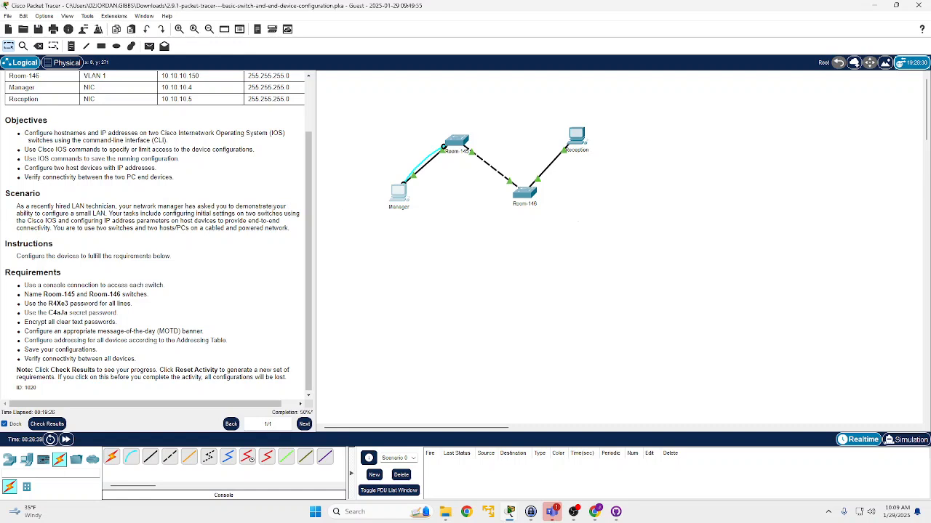
- Read through the activity's addressing table and requirements, from naming the switches to verifying connectivity between all devices
drag(57, 294, 120, 293)
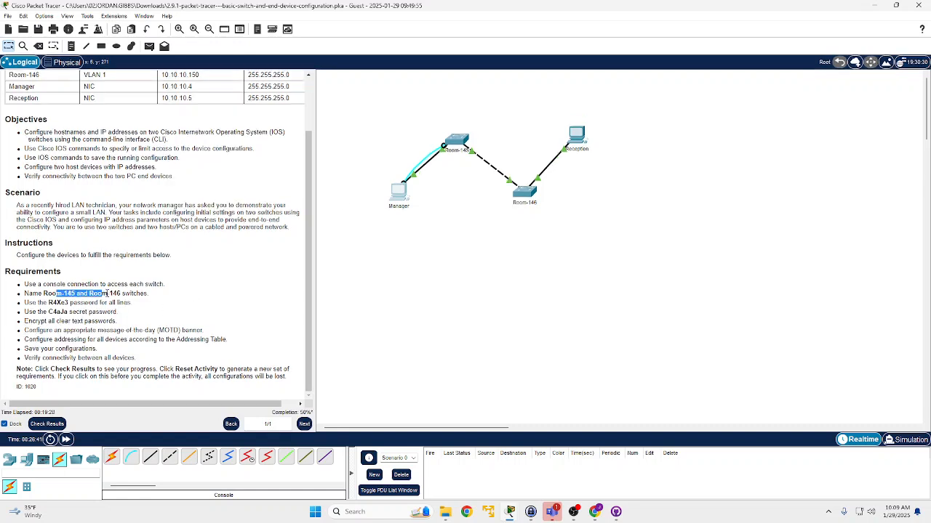
triple_click(125, 293)
click(130, 291)
scroll(104, 311, up, 2)
scroll(128, 311, down, 2)
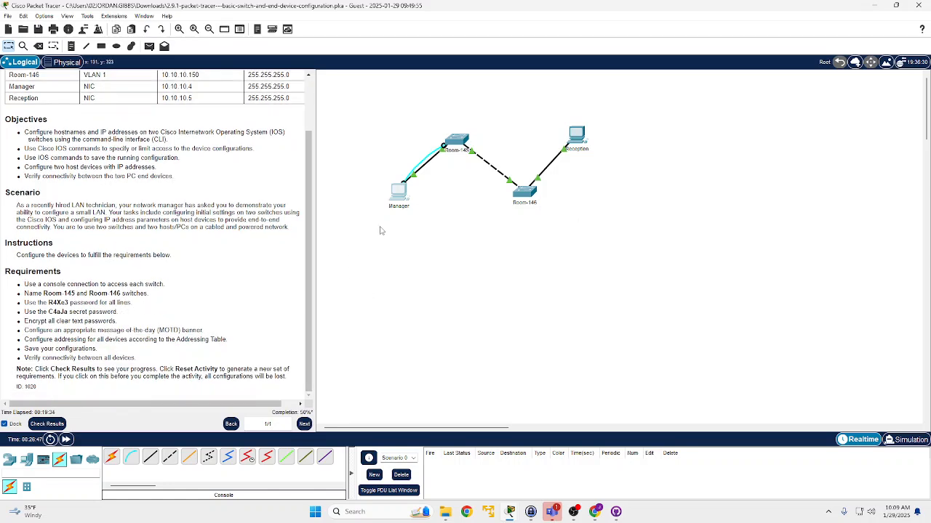
scroll(157, 251, up, 2)
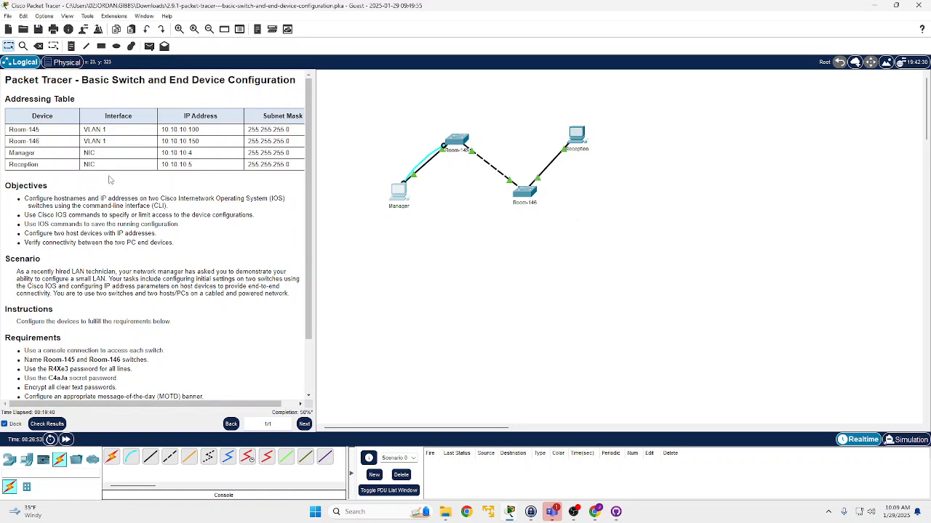
scroll(110, 179, down, 3)
drag(33, 293, 133, 311)
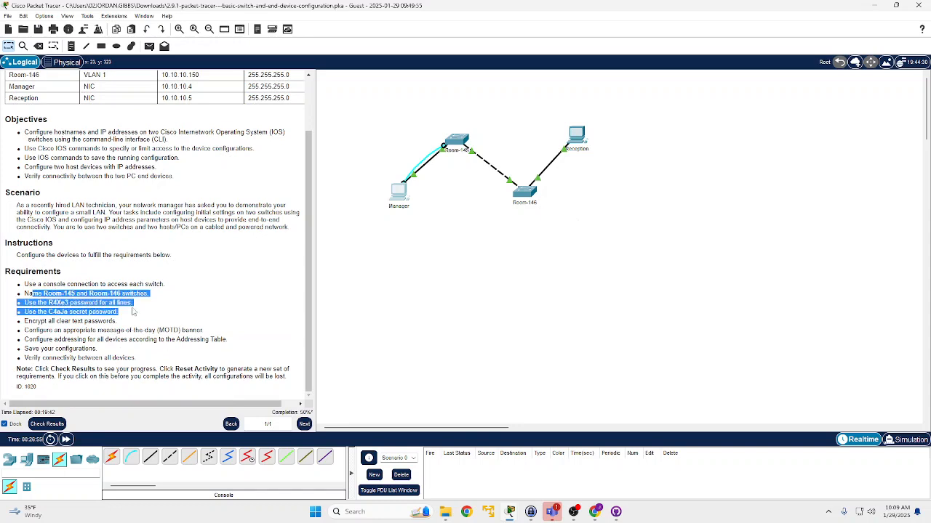
click(389, 251)
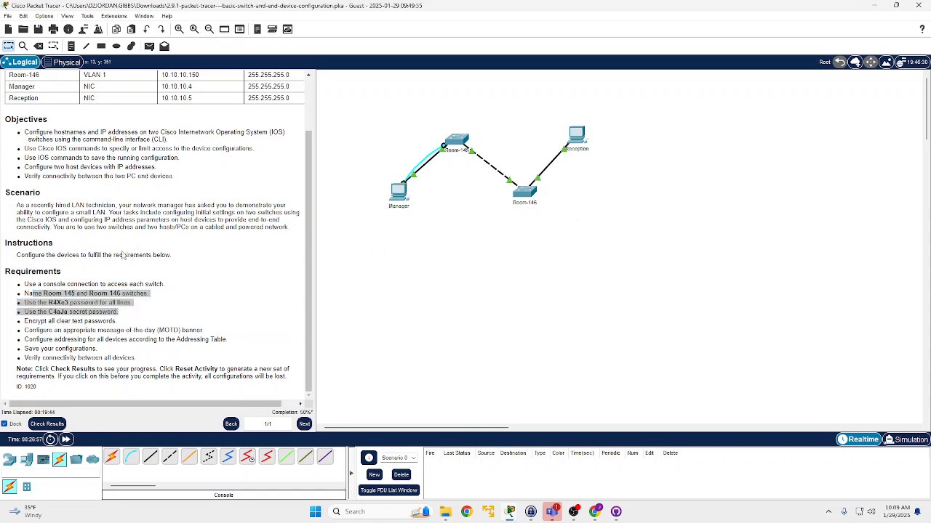
click(90, 309)
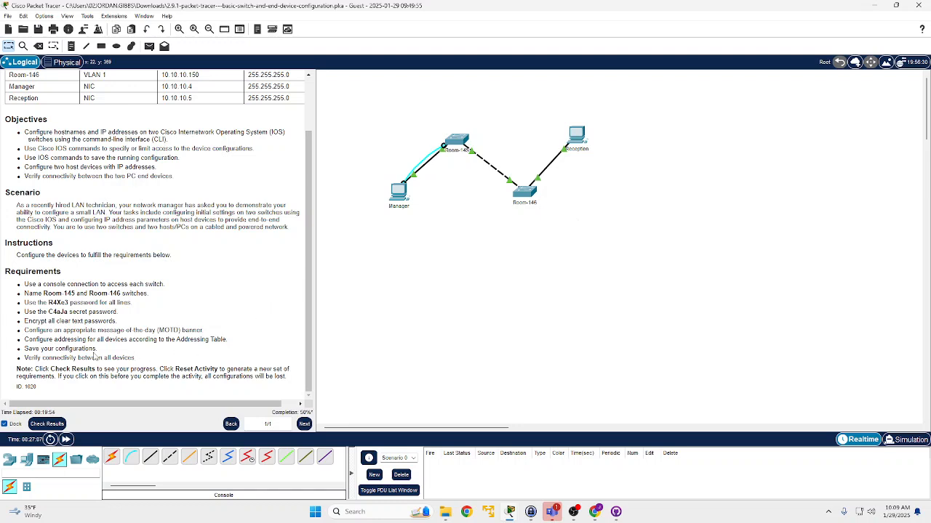
drag(77, 358, 146, 363)
triple_click(131, 357)
mouse_move(131, 357)
mouse_down()
mouse_move(18, 357)
mouse_move(119, 370)
mouse_up()
- Close the Manager PC's terminal and ping Room-145 at 10.10.10.100 from its Command Prompt, examining the packet statistics
click(406, 199)
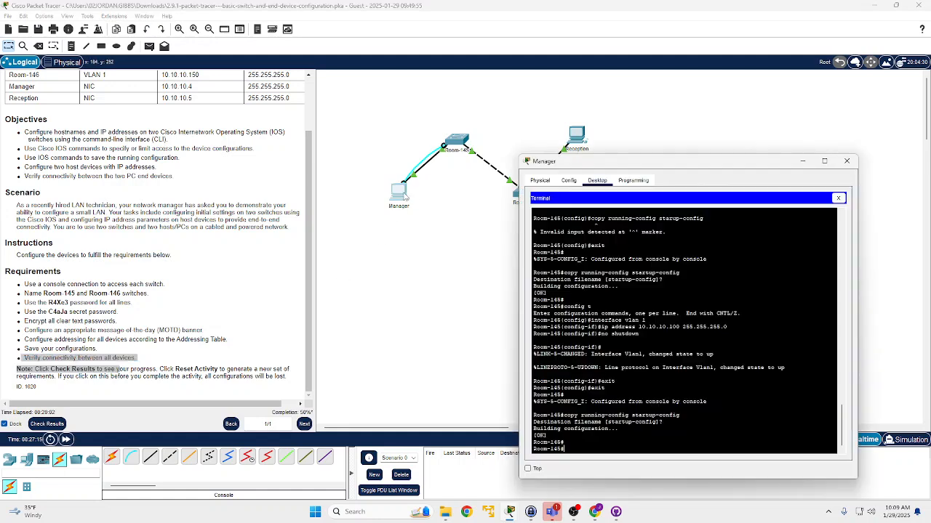
click(837, 198)
click(755, 227)
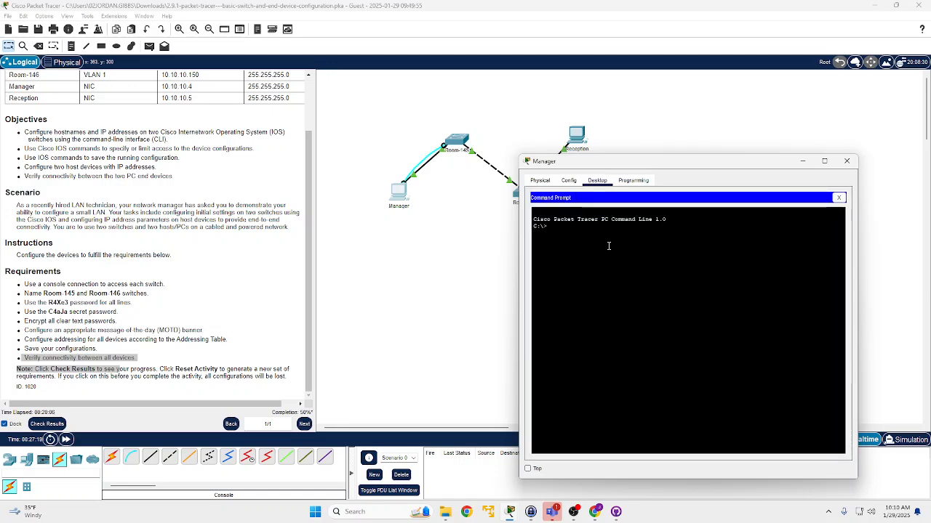
text(ping)
scroll(203, 218, up, 1)
text(10.10.)
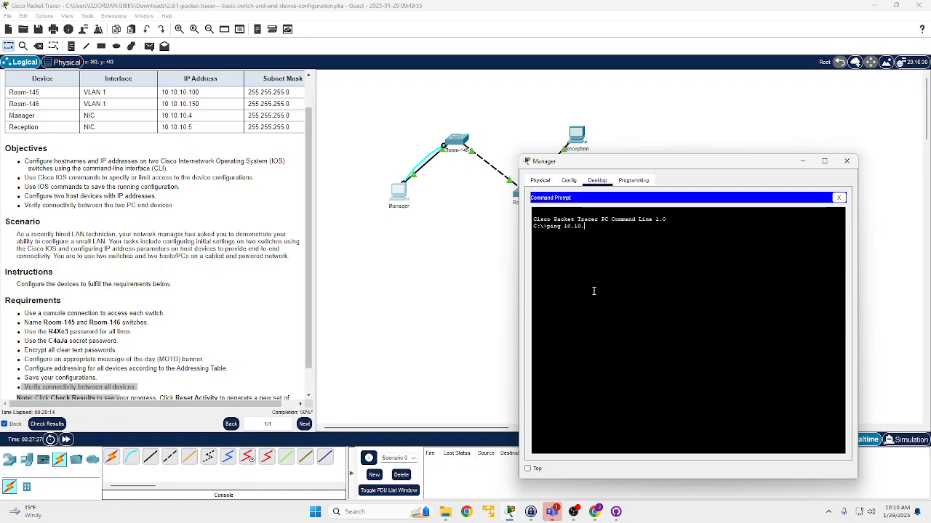
text(10.100)
key(Return)
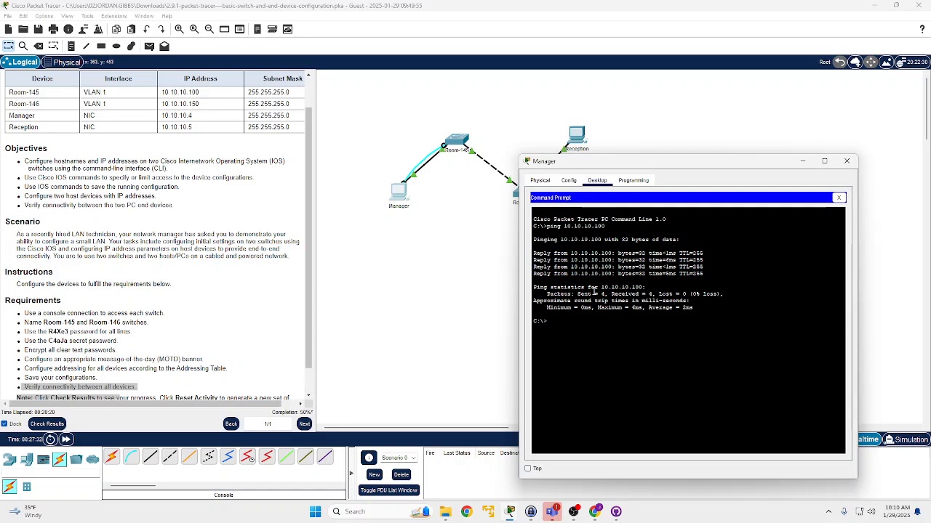
drag(572, 294, 636, 294)
click(636, 294)
- Reread the requirements on saving configurations and verifying connectivity between all devices
scroll(146, 327, down, 1)
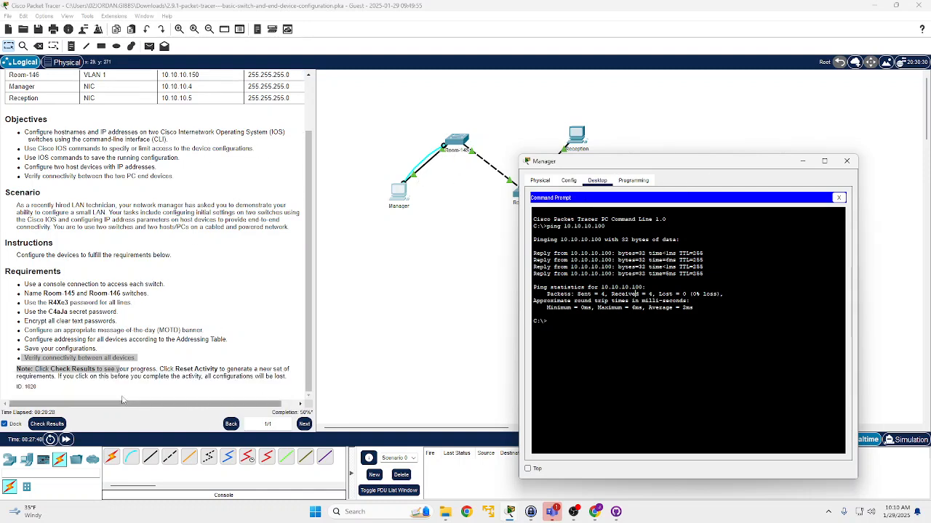
click(90, 349)
drag(18, 356, 117, 357)
double_click(114, 357)
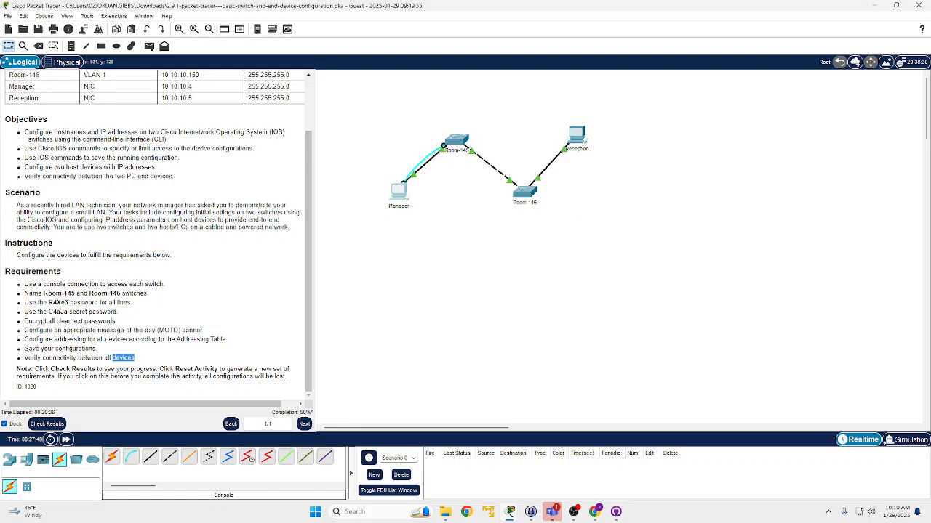
- Switch to GitHub Desktop, view the Cisco-NetAcademy-CyberPatriot repository's local changes, and switch to Chrome for its GitHub page
key(alt+Tab)
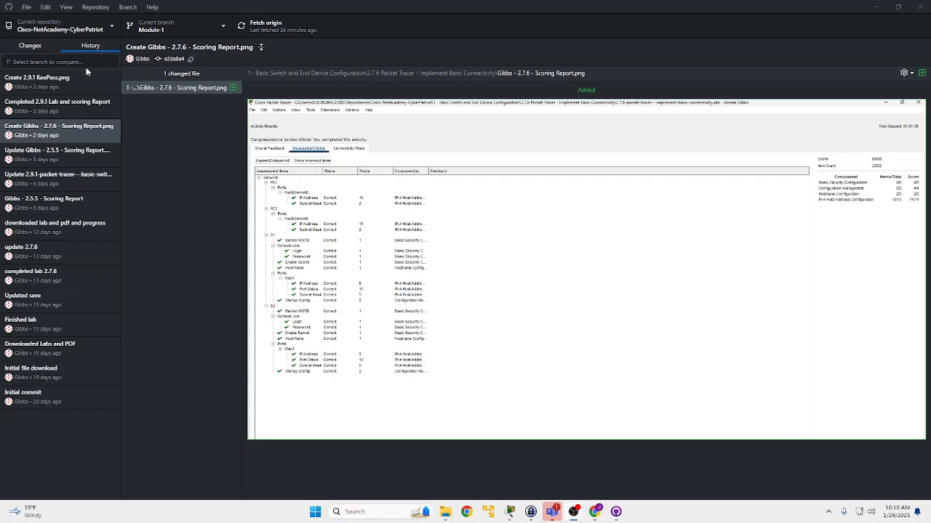
click(45, 45)
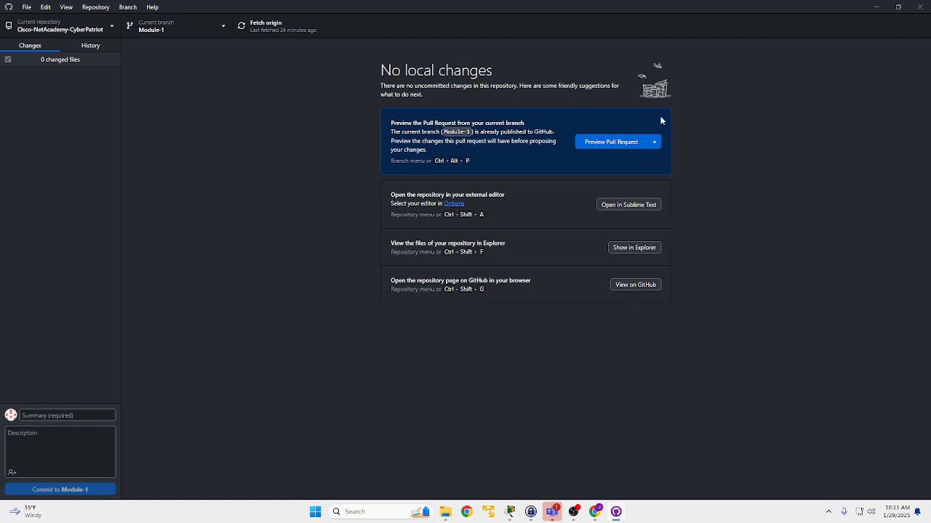
key(alt+Tab)
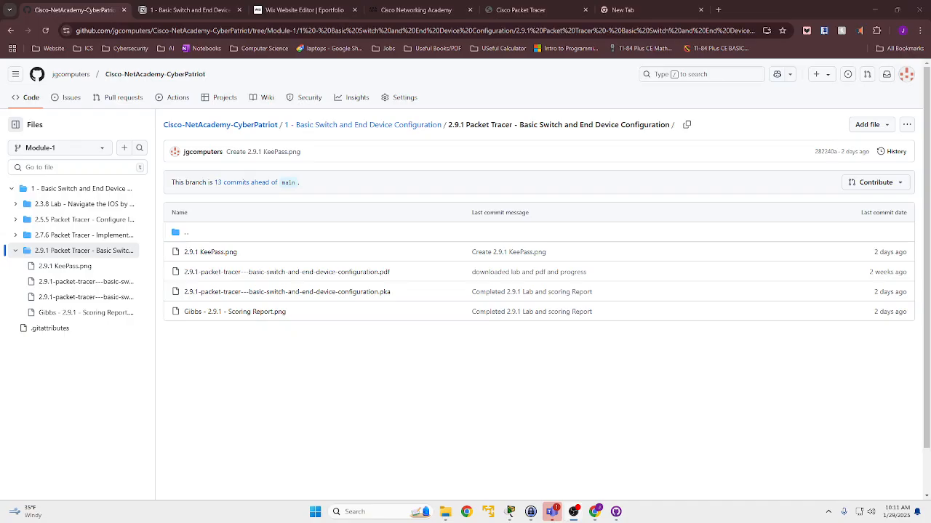